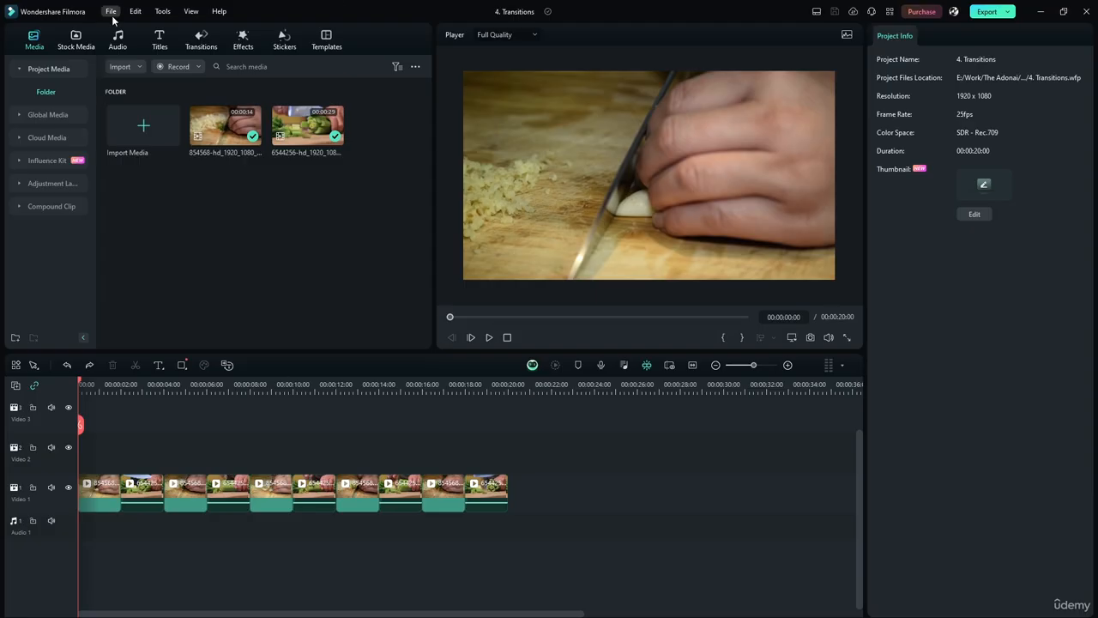
# Open the transitions library and play back the plain cut between the first and second clips.
pyautogui.click(200, 39)
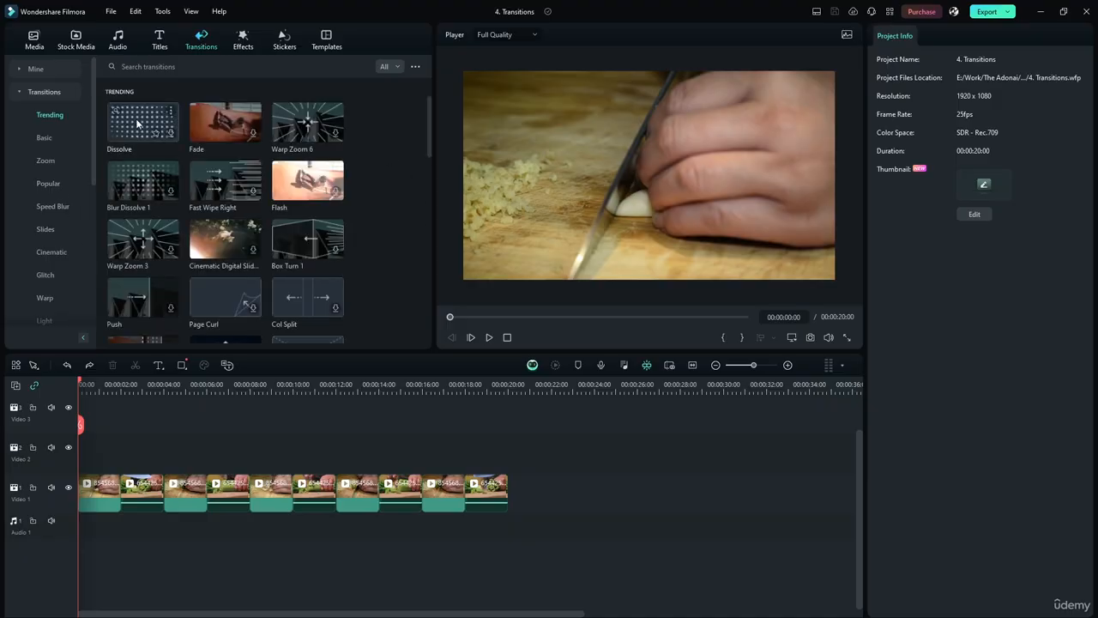
pyautogui.moveTo(142, 125); pyautogui.dragTo(112, 495)
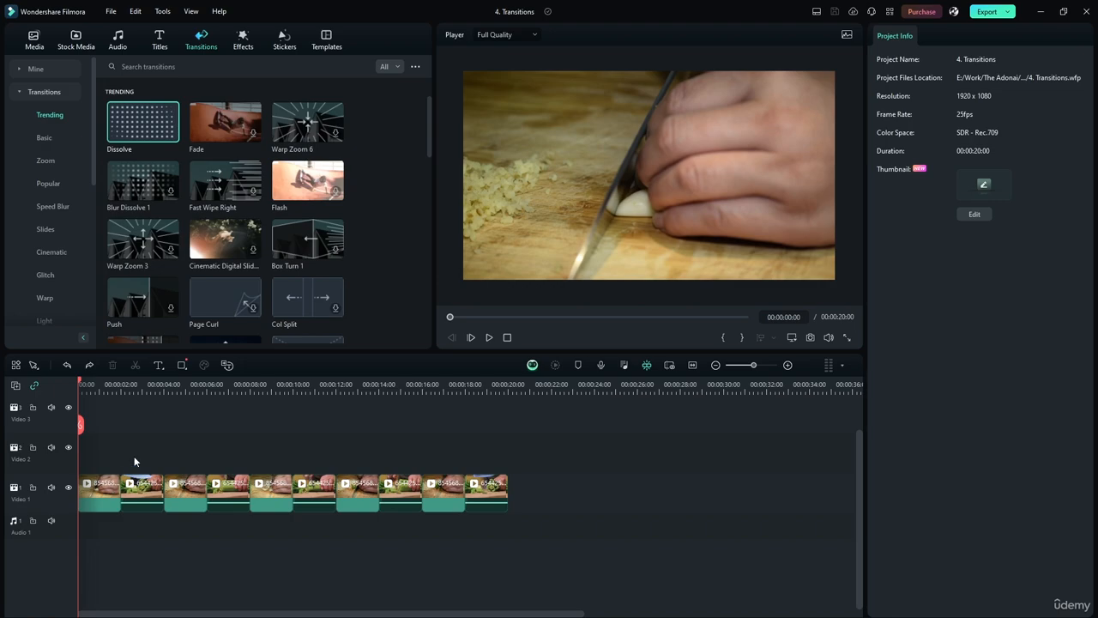
pyautogui.click(105, 491)
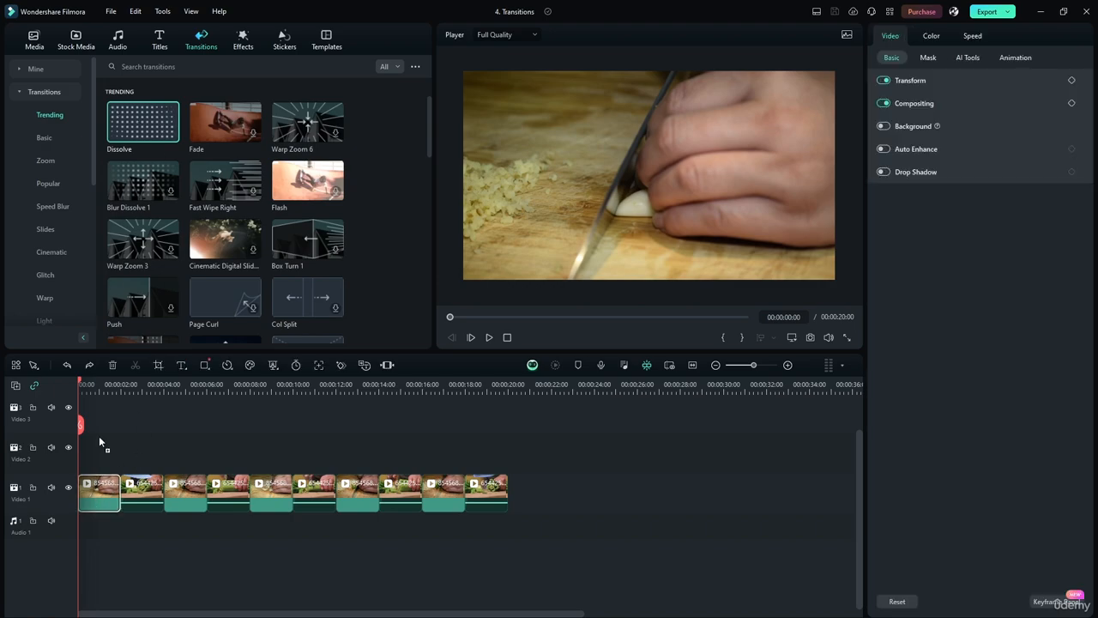
pyautogui.moveTo(100, 440); pyautogui.dragTo(135, 135)
pyautogui.click(487, 337)
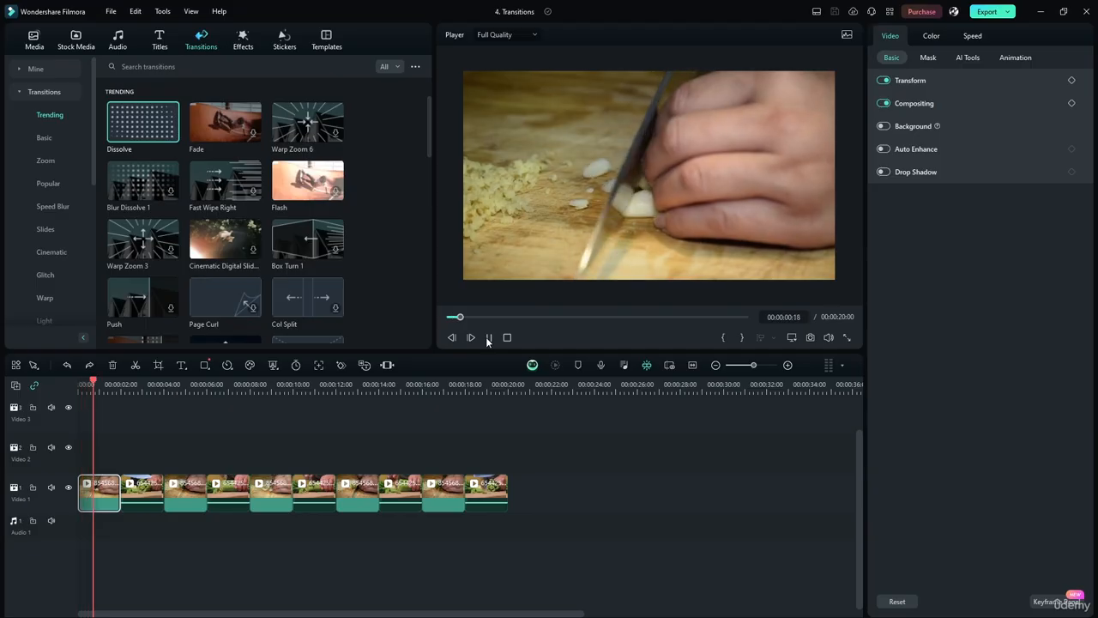
pyautogui.click(487, 337)
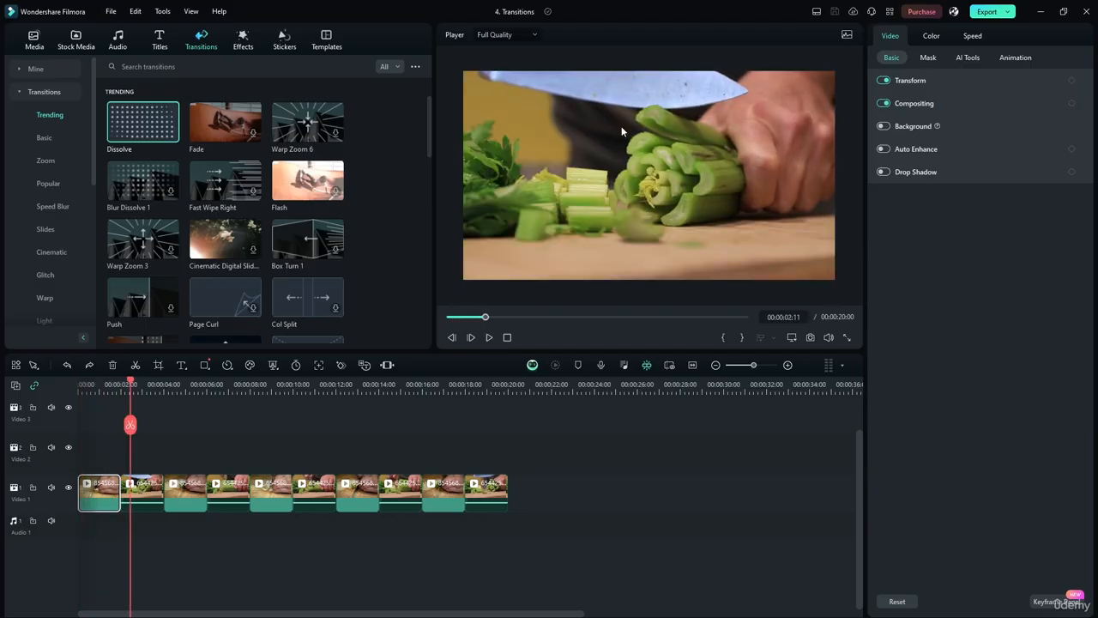
# Add the Dissolve transition at the cut between the first two clips and play it back from the start.
pyautogui.moveTo(147, 128); pyautogui.dragTo(120, 488)
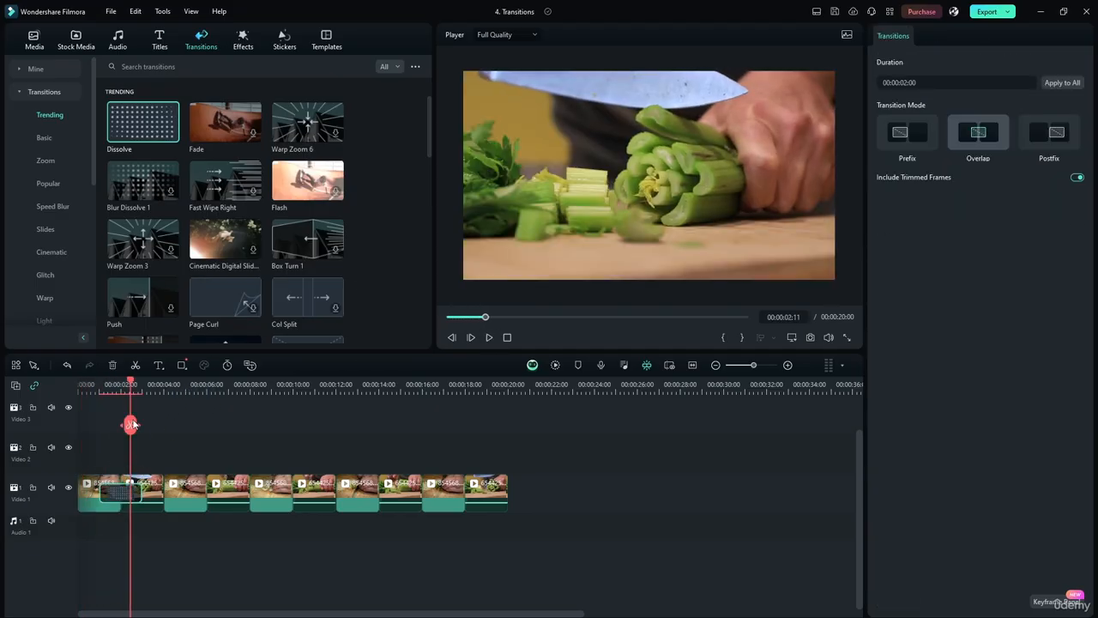
pyautogui.moveTo(130, 386); pyautogui.dragTo(72, 388)
pyautogui.click(489, 337)
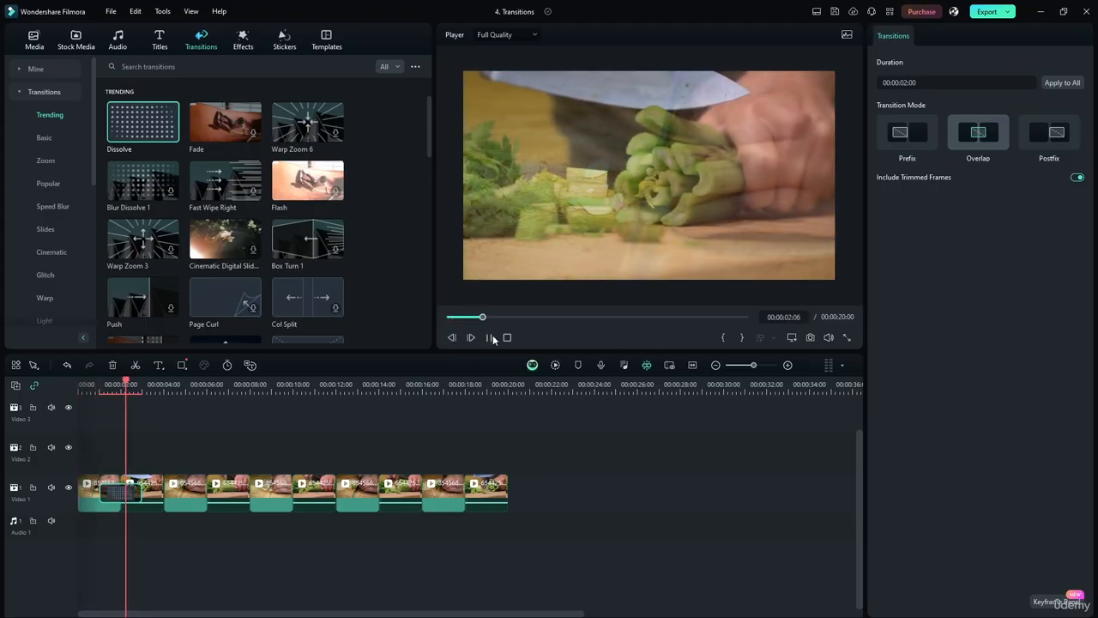
pyautogui.click(491, 338)
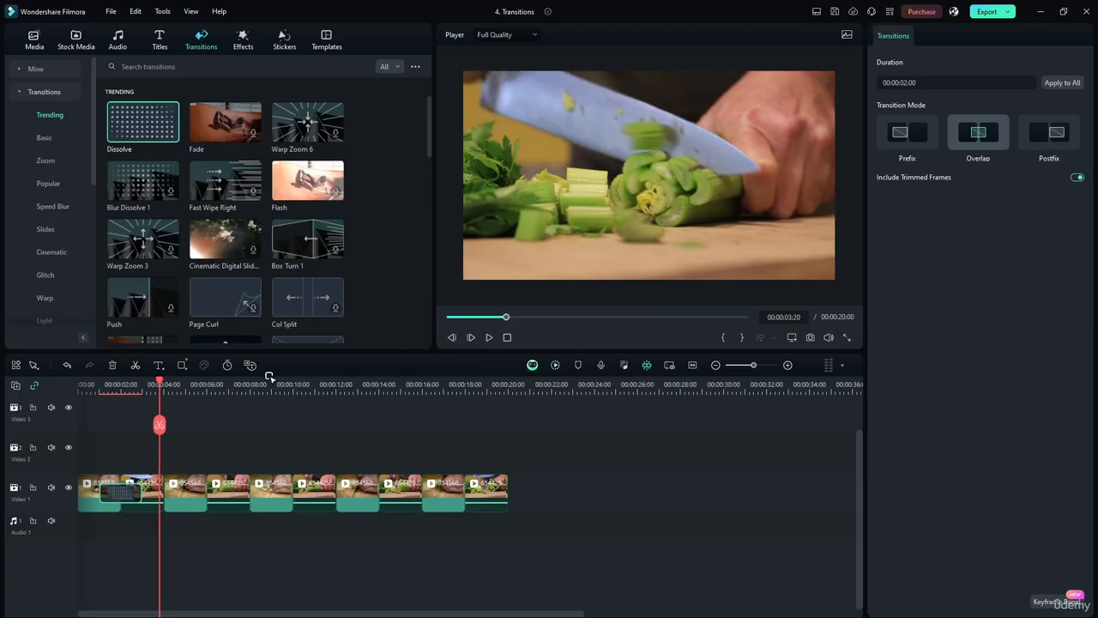
pyautogui.moveTo(159, 380); pyautogui.dragTo(79, 384)
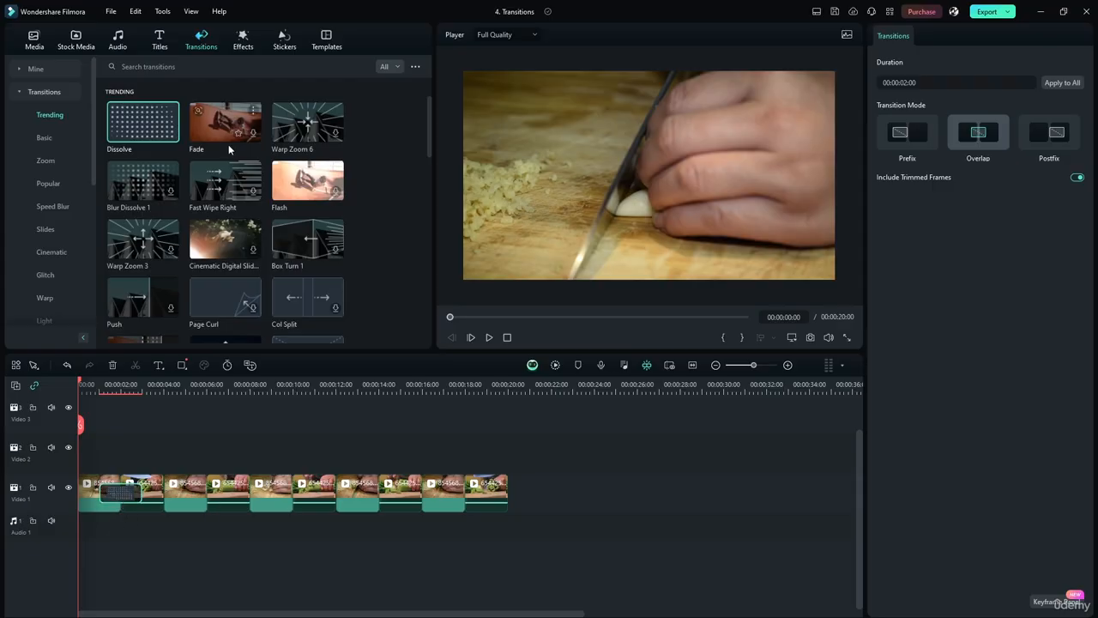
# Switch the Dissolve transition to Prefix mode and set its duration to 00:00:01:00.
pyautogui.click(895, 136)
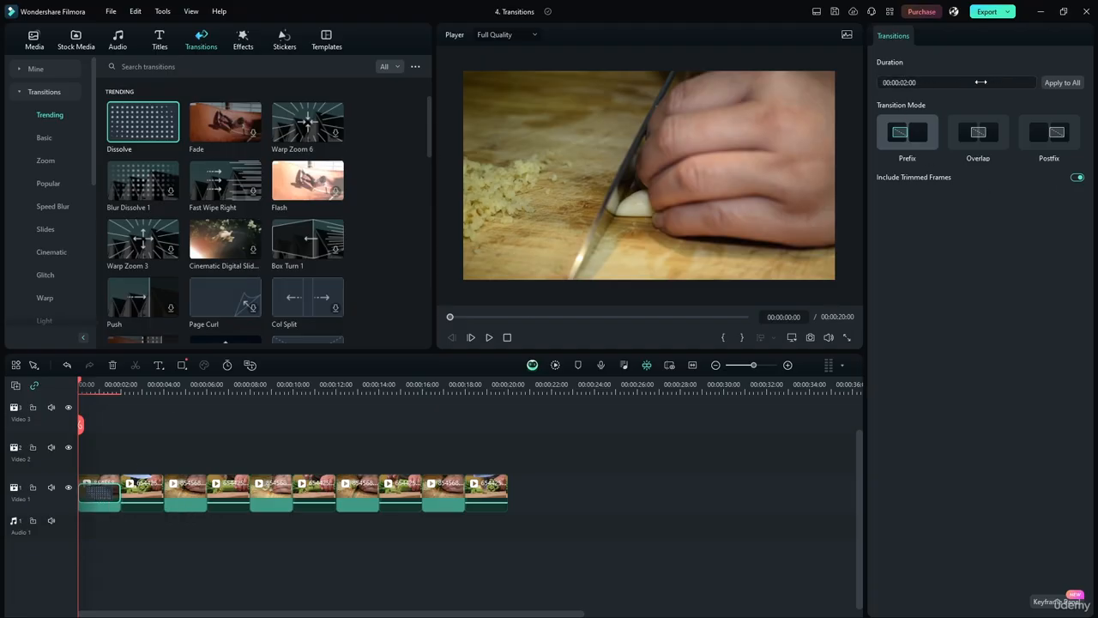
pyautogui.moveTo(981, 82); pyautogui.dragTo(949, 82)
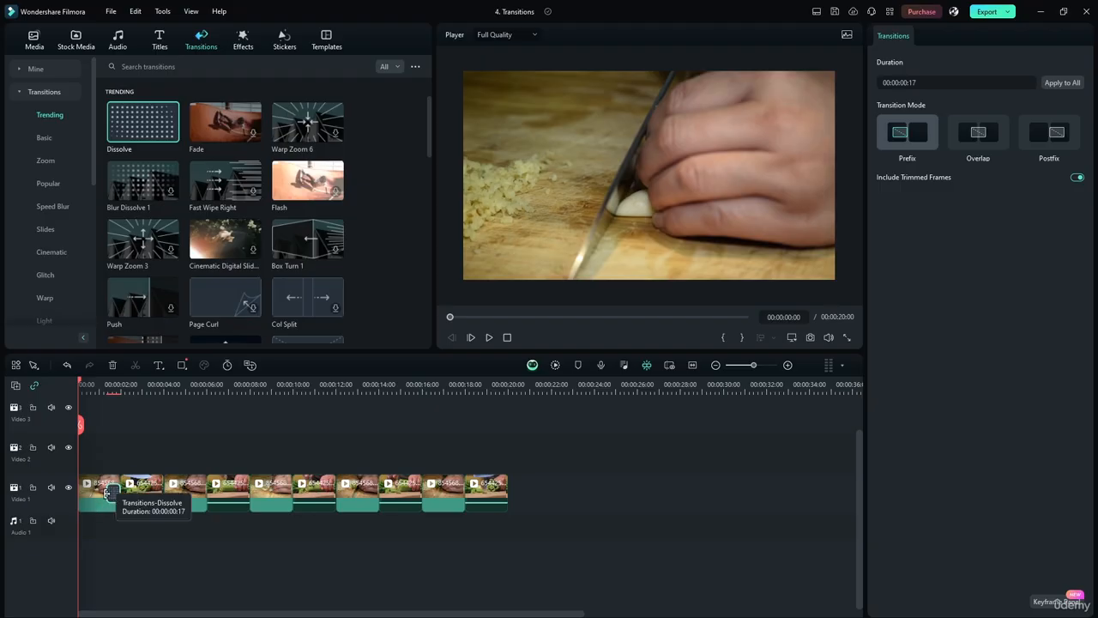
pyautogui.click(922, 80)
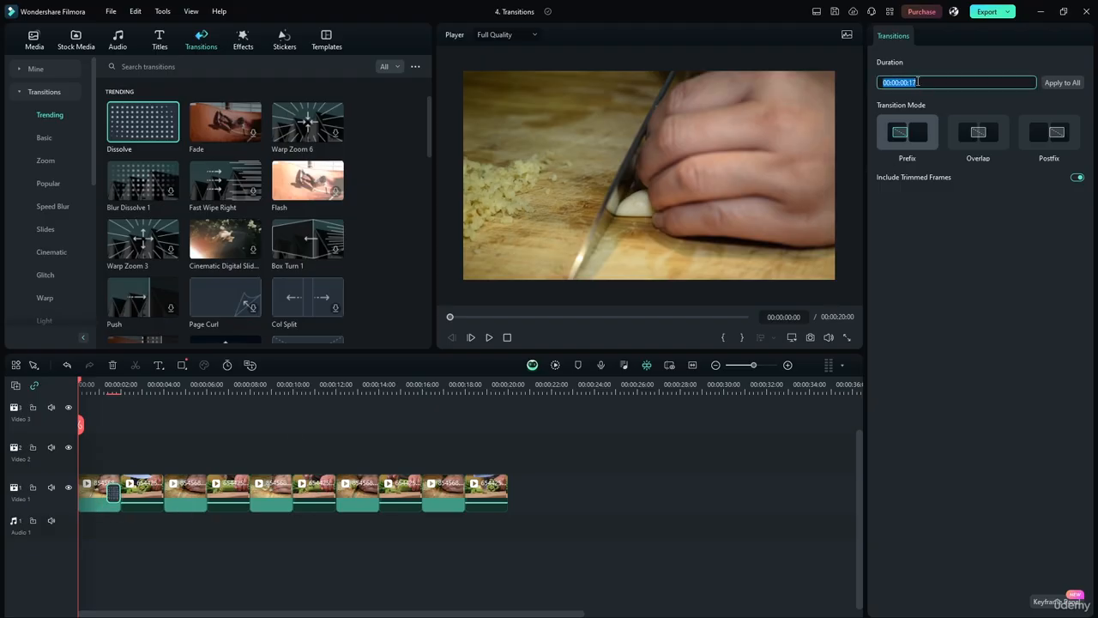
pyautogui.click(918, 83)
pyautogui.press('Return')
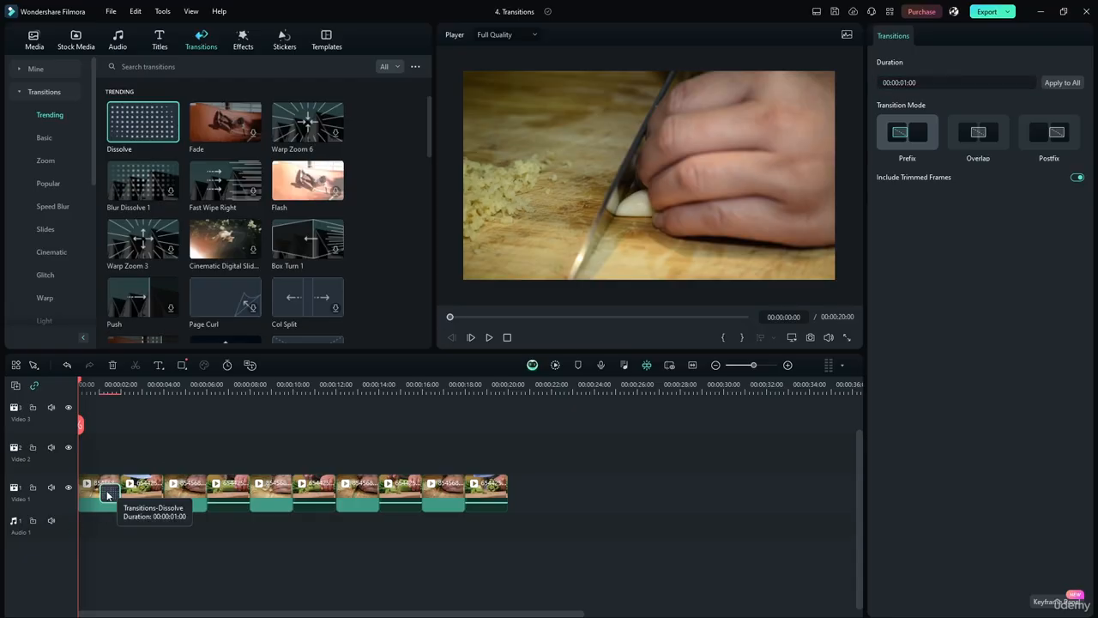
# Replace the Dissolve with a Fade in Postfix mode and apply a duration of 00:00:01:00 to all transitions.
pyautogui.moveTo(236, 137); pyautogui.dragTo(137, 492)
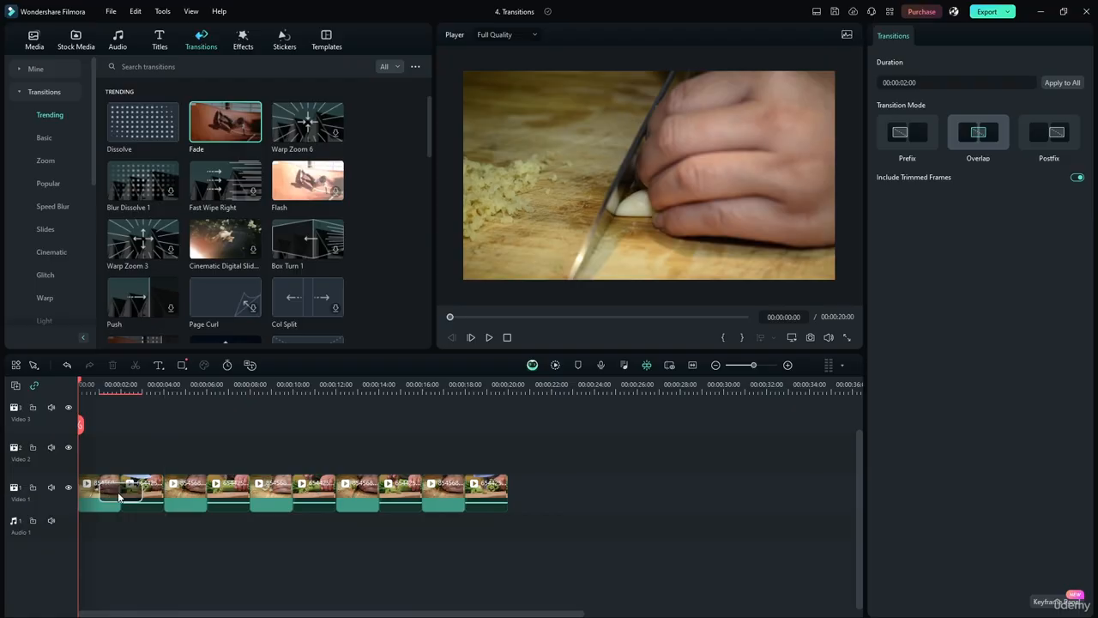
pyautogui.click(1049, 133)
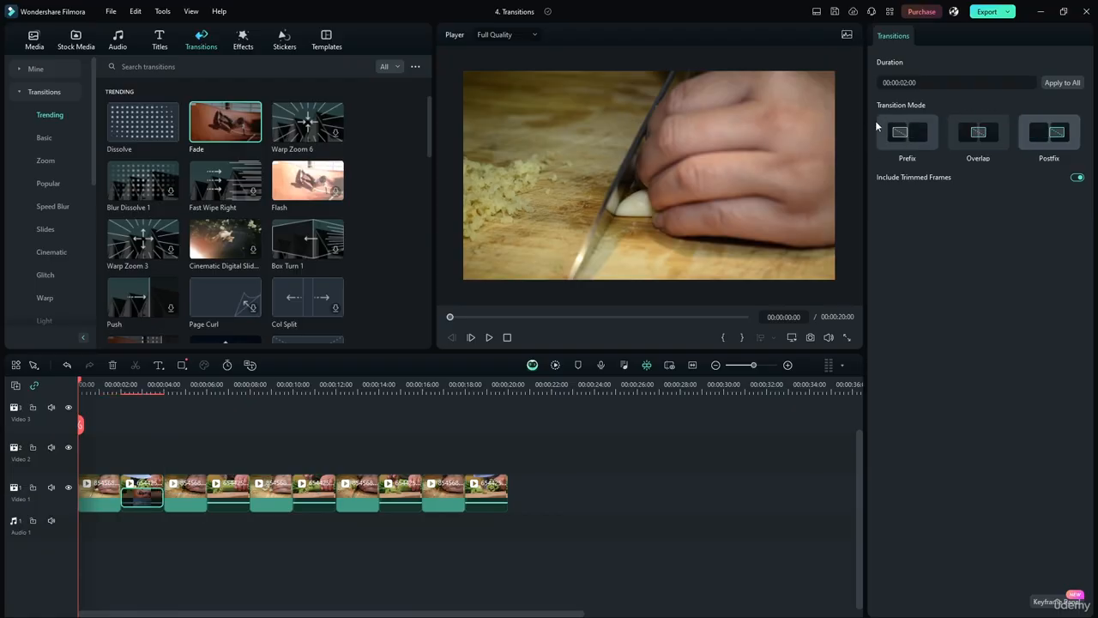
pyautogui.click(906, 82)
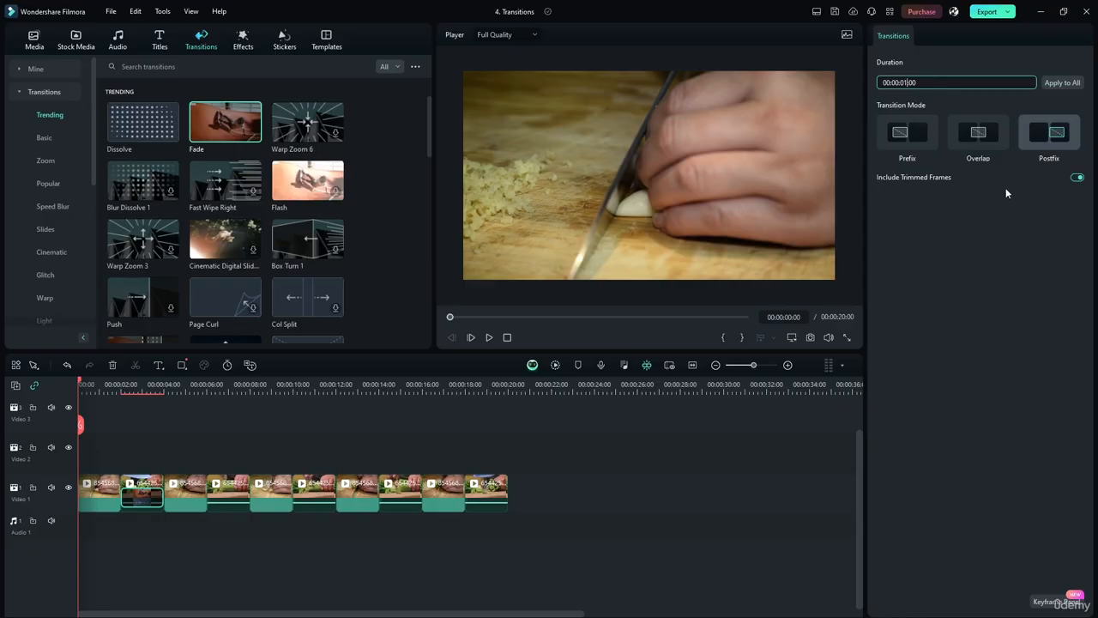
pyautogui.click(1060, 83)
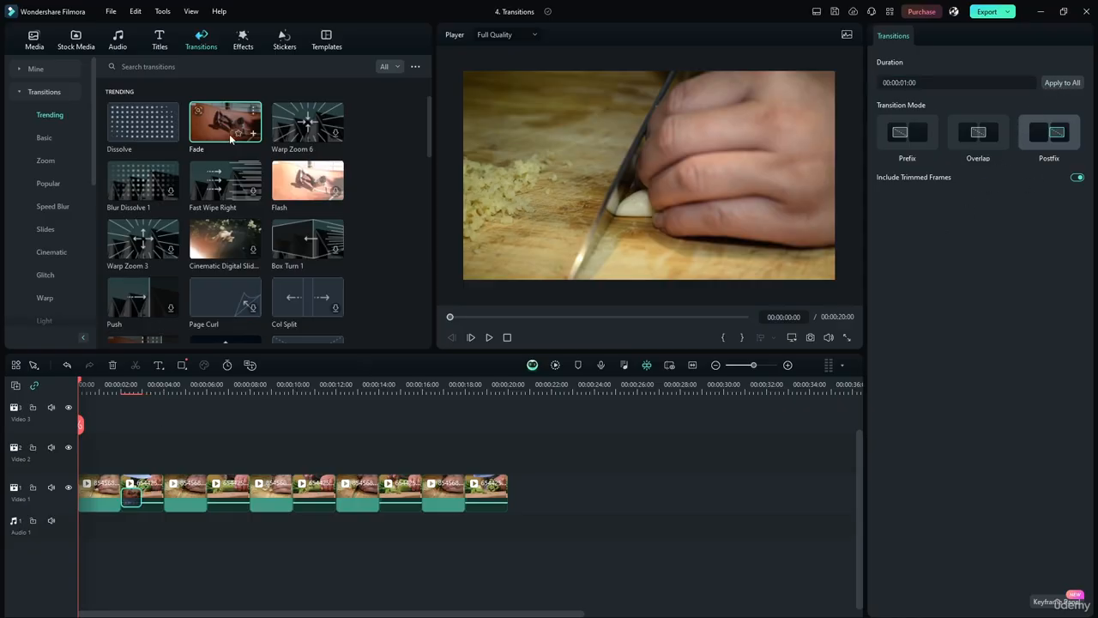
# Add a Dissolve to the first clip with a duration of 00:00:01:00 and move it to the clip's end.
pyautogui.moveTo(151, 131); pyautogui.dragTo(81, 491)
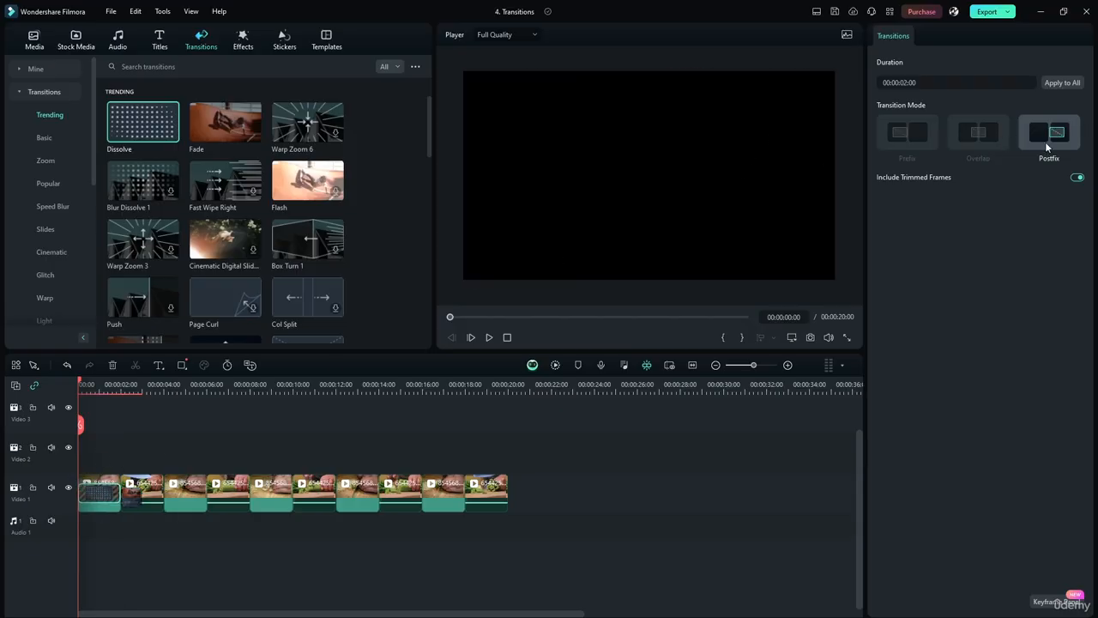
pyautogui.click(911, 82)
pyautogui.click(907, 82)
pyautogui.write('1')
pyautogui.press('Return')
pyautogui.moveTo(91, 497); pyautogui.dragTo(112, 497)
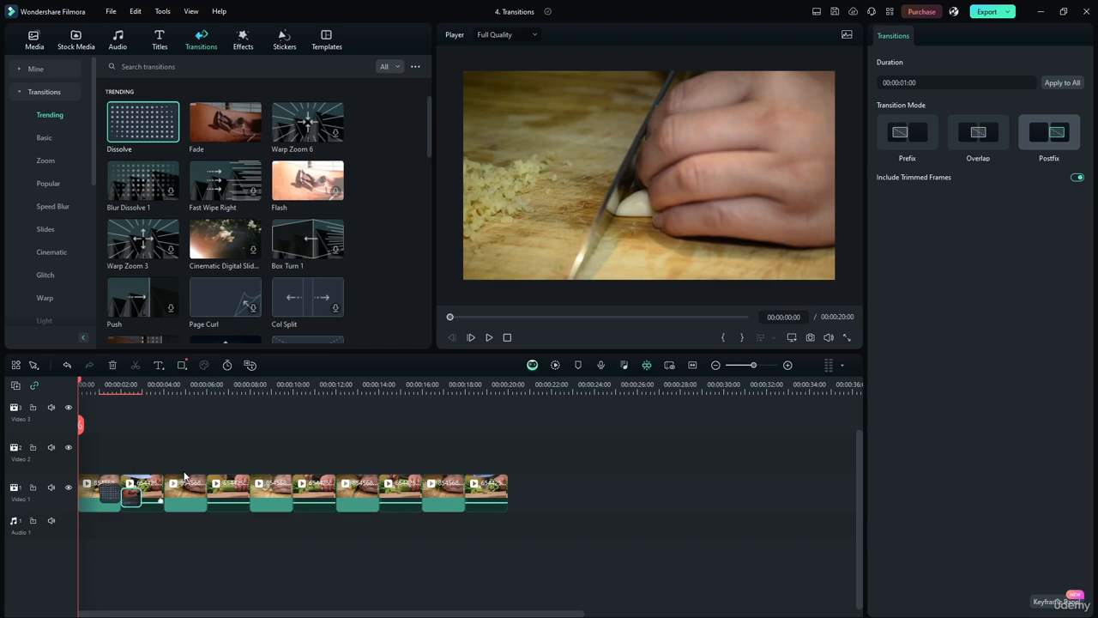
# Play back the Dissolve and Fade transitions between the first two clips.
pyautogui.click(185, 423)
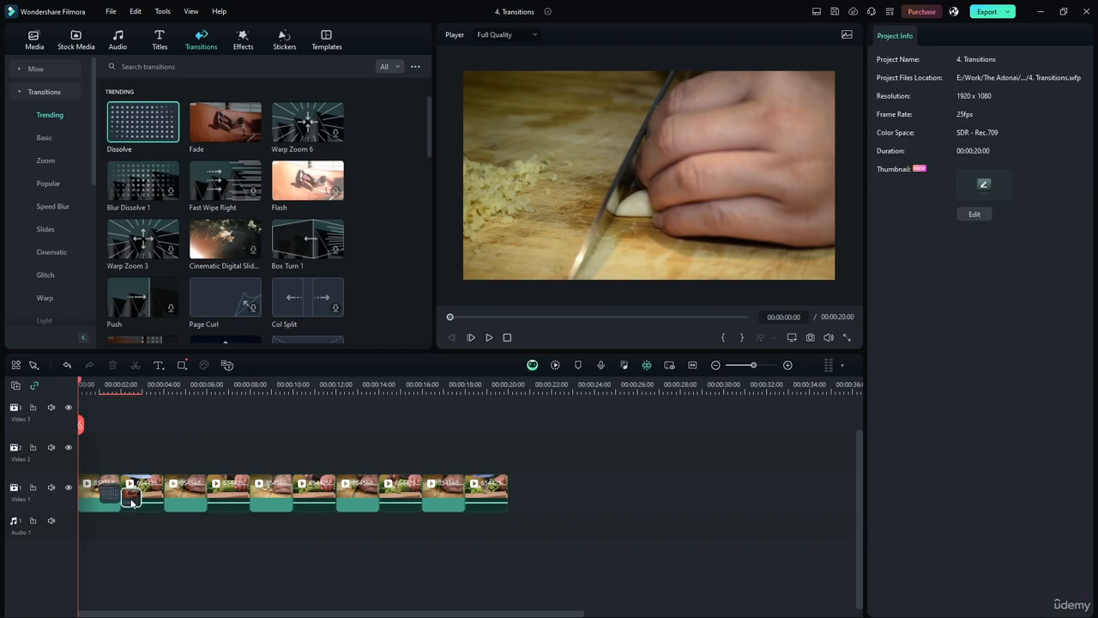
pyautogui.click(490, 337)
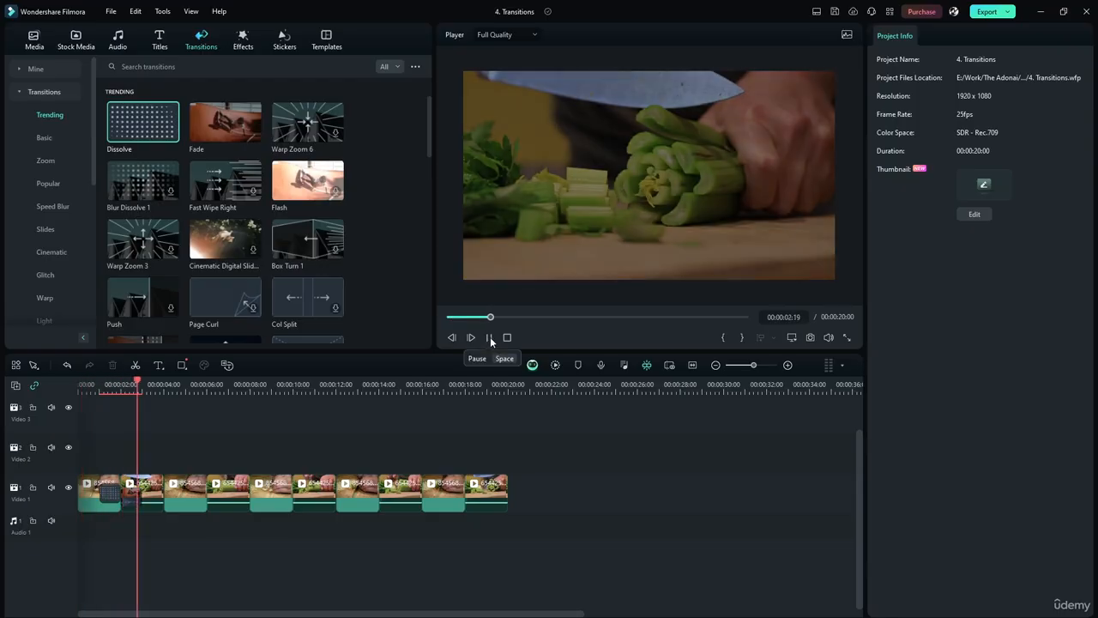
pyautogui.click(490, 337)
# Replace the Fade on the second clip with Blur Dissolve 1 in Prefix mode, and move the playhead to 00:00:01:06.
pyautogui.click(131, 496)
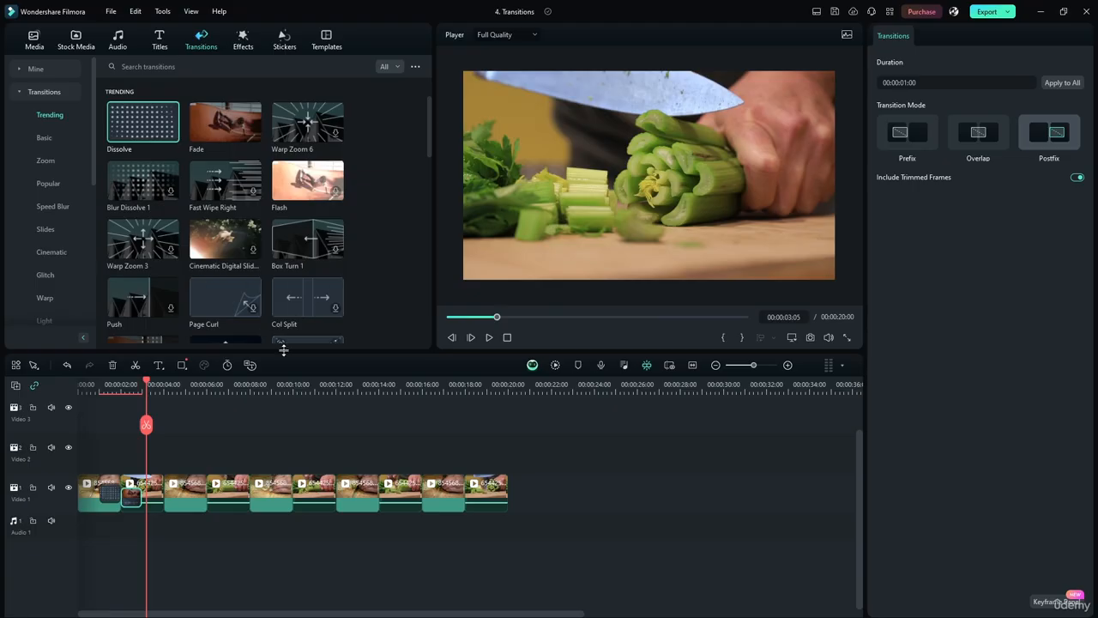
pyautogui.press('Delete')
pyautogui.moveTo(152, 184); pyautogui.dragTo(155, 493)
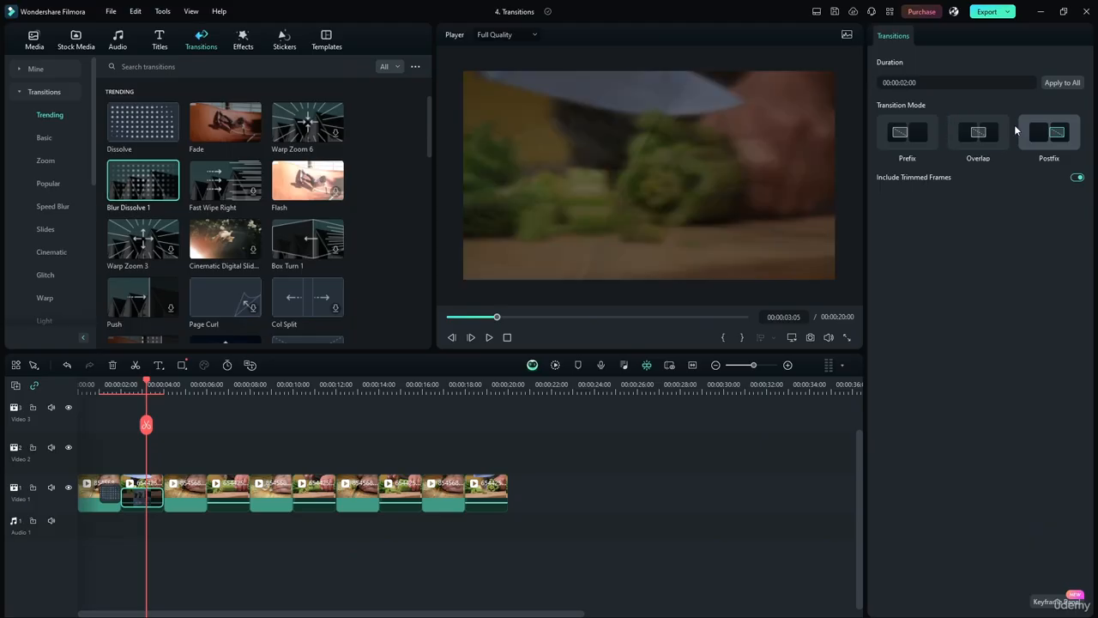
pyautogui.click(907, 131)
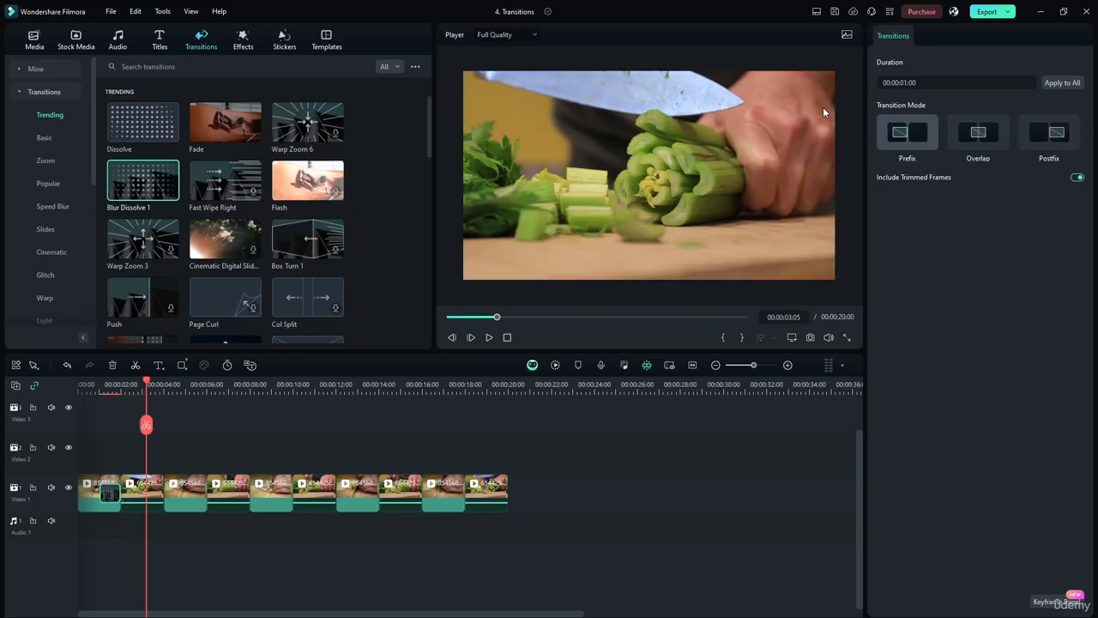
pyautogui.moveTo(148, 385); pyautogui.dragTo(104, 387)
# Add Blur Dissolve 1 at the start of the second clip, try Prefix mode on it, and undo that change.
pyautogui.click(131, 493)
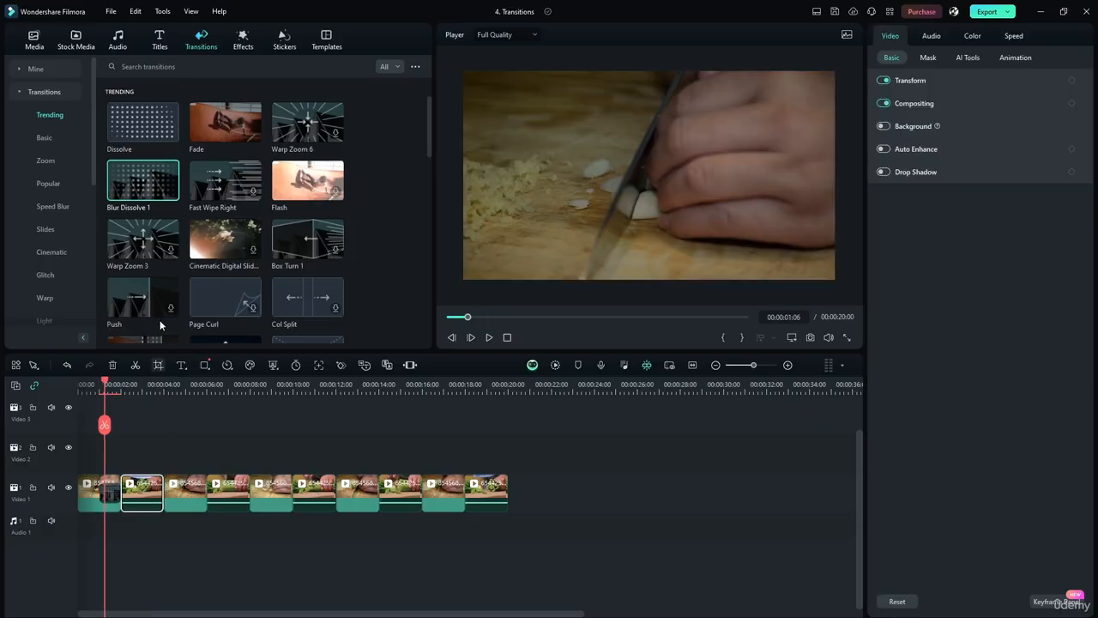
pyautogui.click(139, 487)
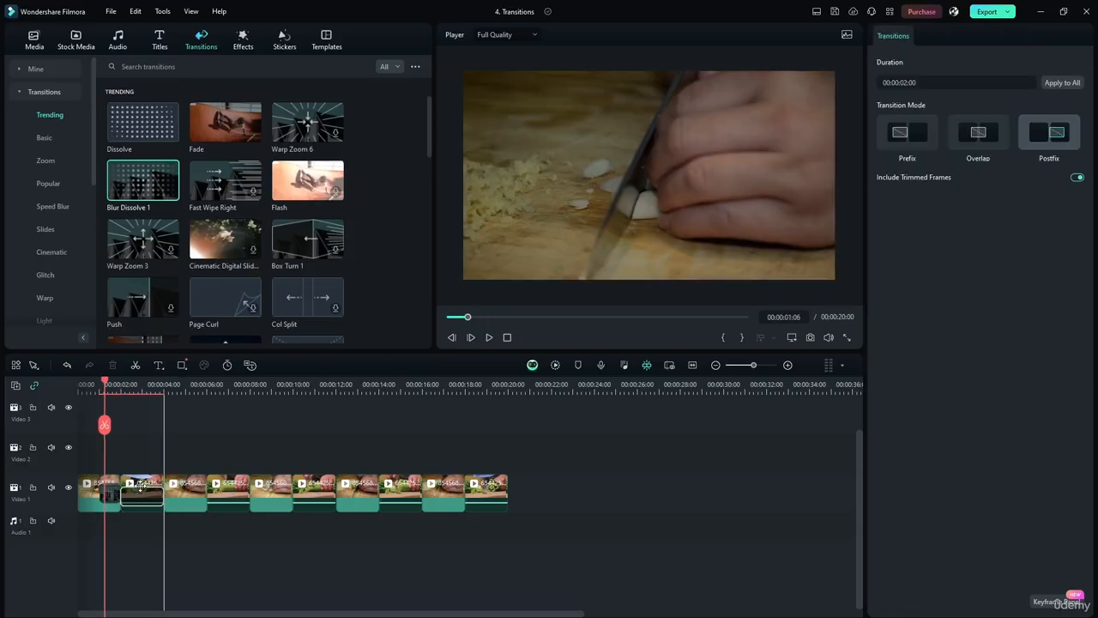
pyautogui.click(907, 138)
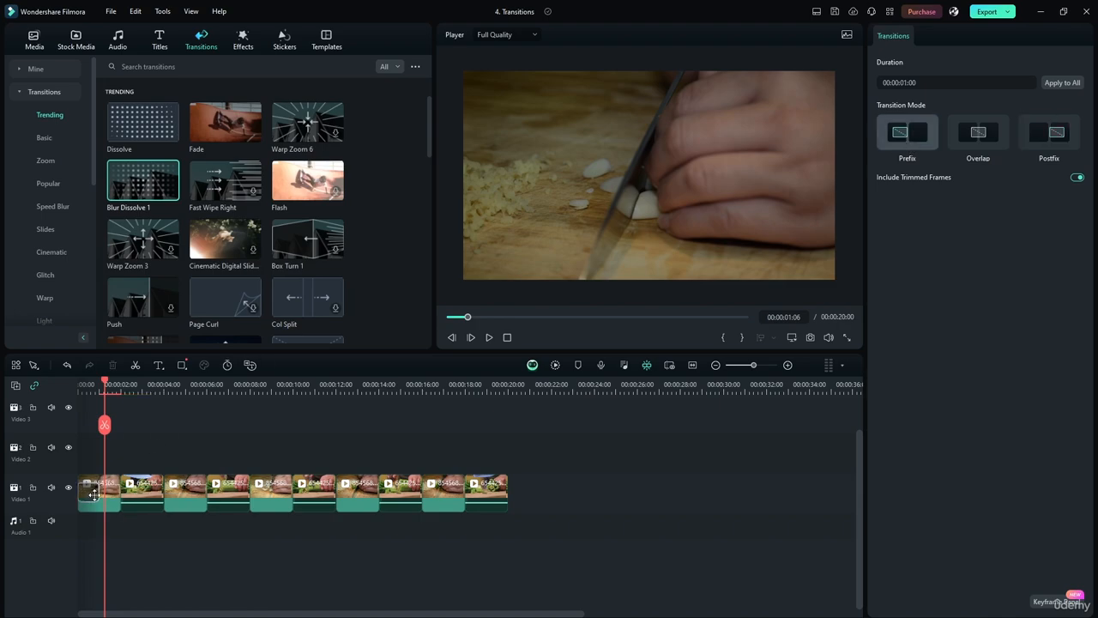
pyautogui.hotkey('ctrl', 'z')
# Set the duration of the Blur Dissolve 1 transition on the second clip to 00:00:01:00.
pyautogui.click(138, 497)
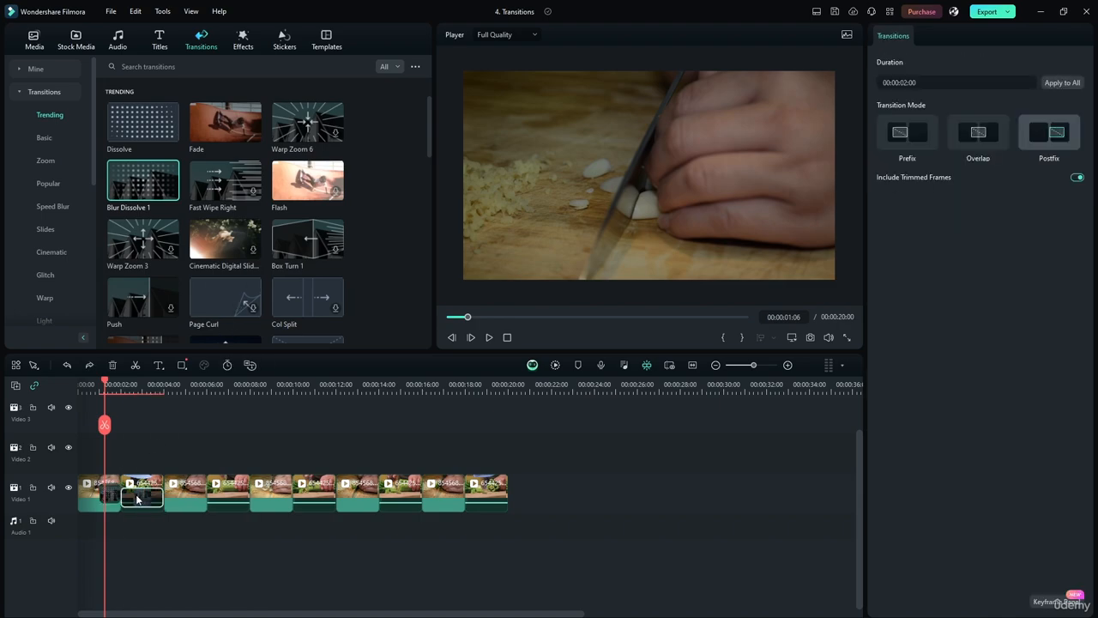
pyautogui.click(912, 83)
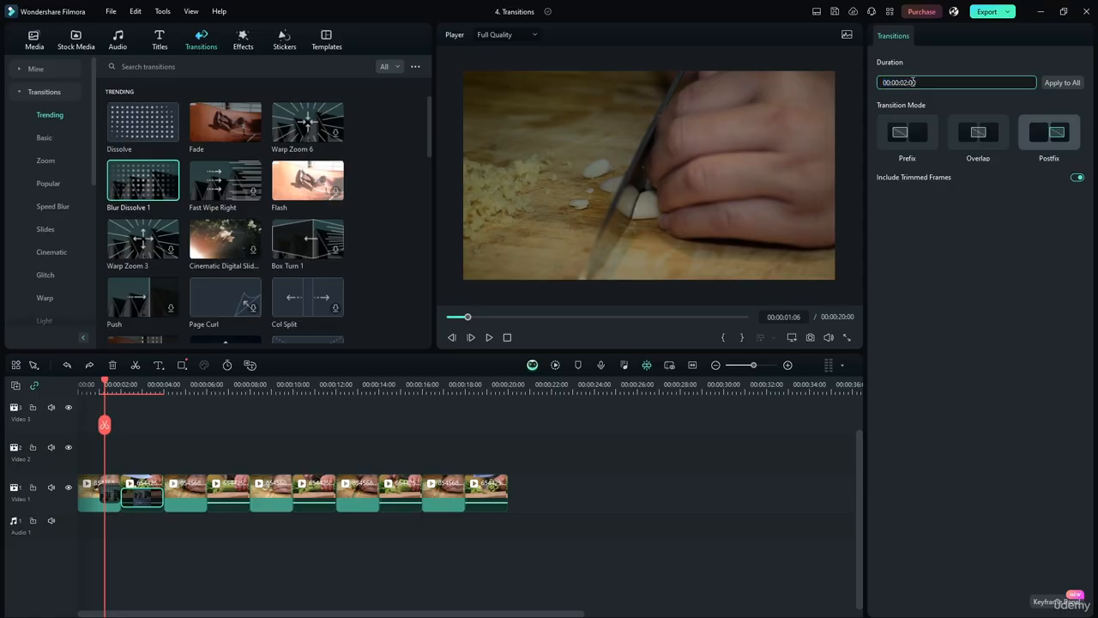
pyautogui.write('1')
pyautogui.press('Return')
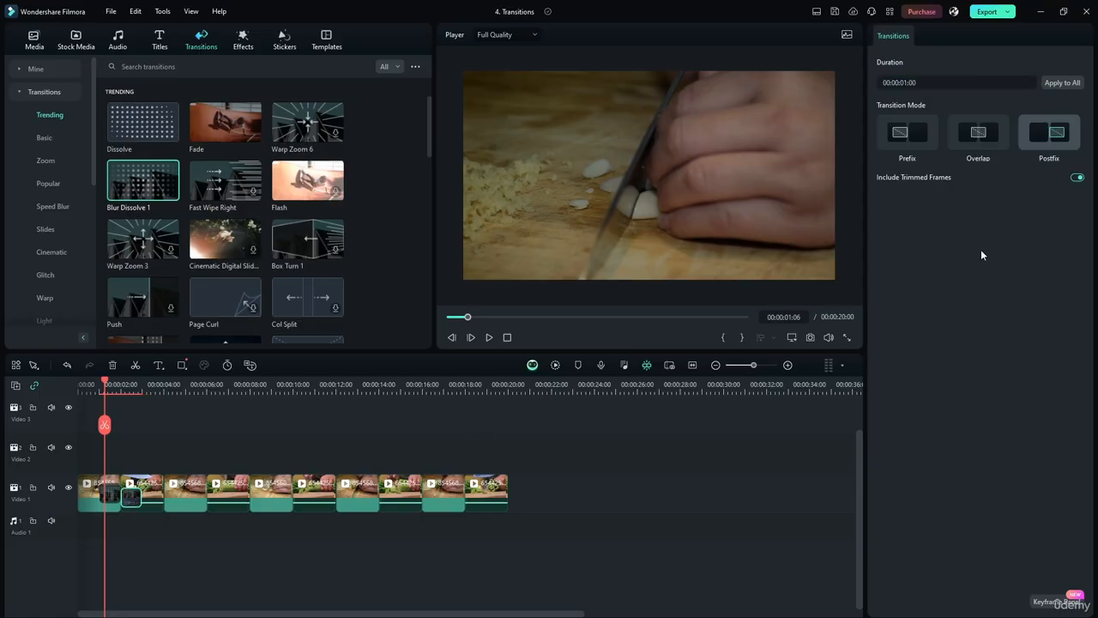
# Add a Dissolve at the start of the first clip and delete the Blur Dissolve 1 at that clip's end.
pyautogui.click(905, 148)
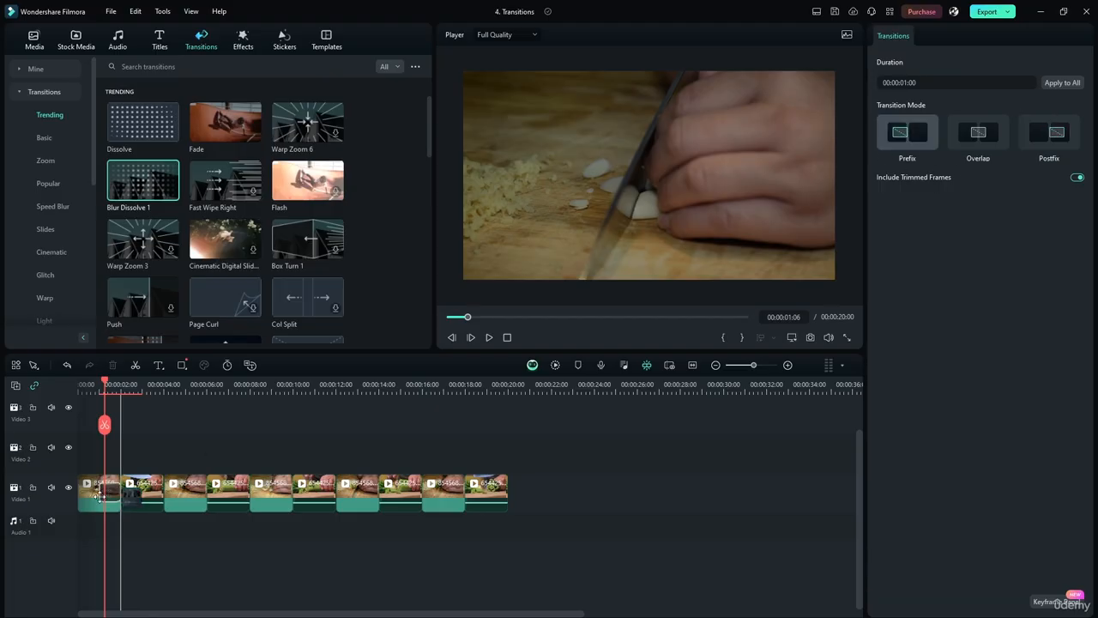
pyautogui.click(108, 495)
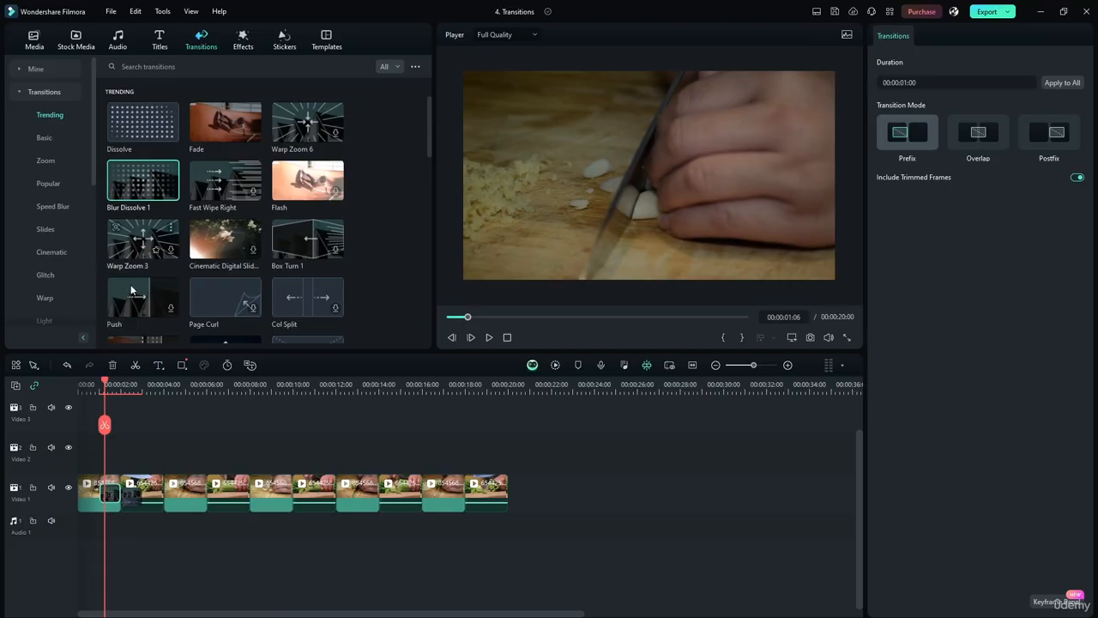
pyautogui.moveTo(144, 125); pyautogui.dragTo(95, 495)
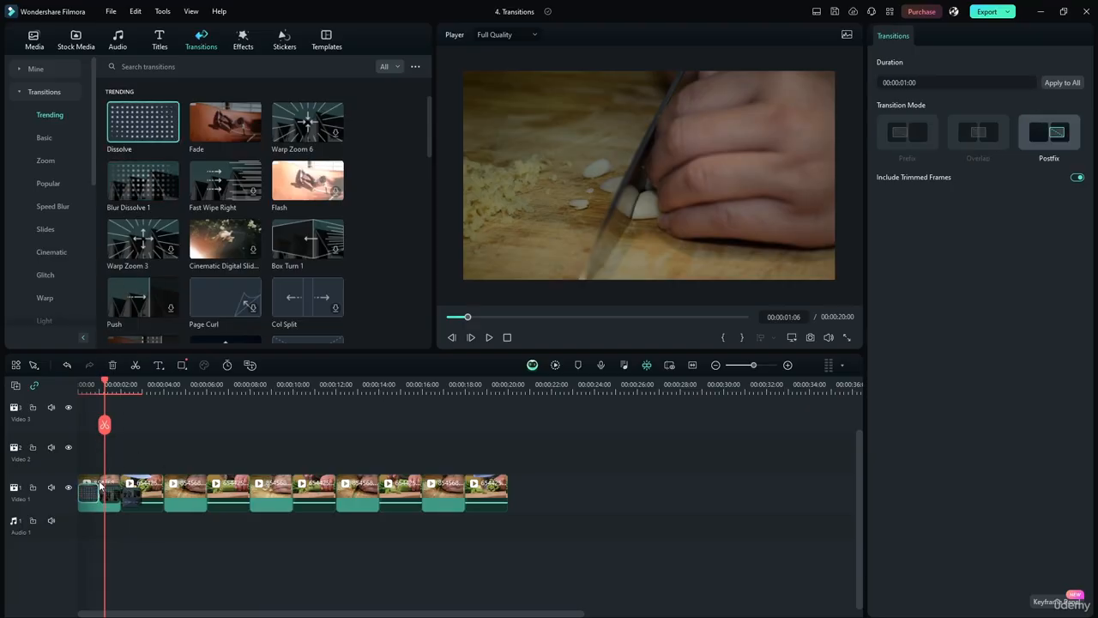
pyautogui.click(109, 495)
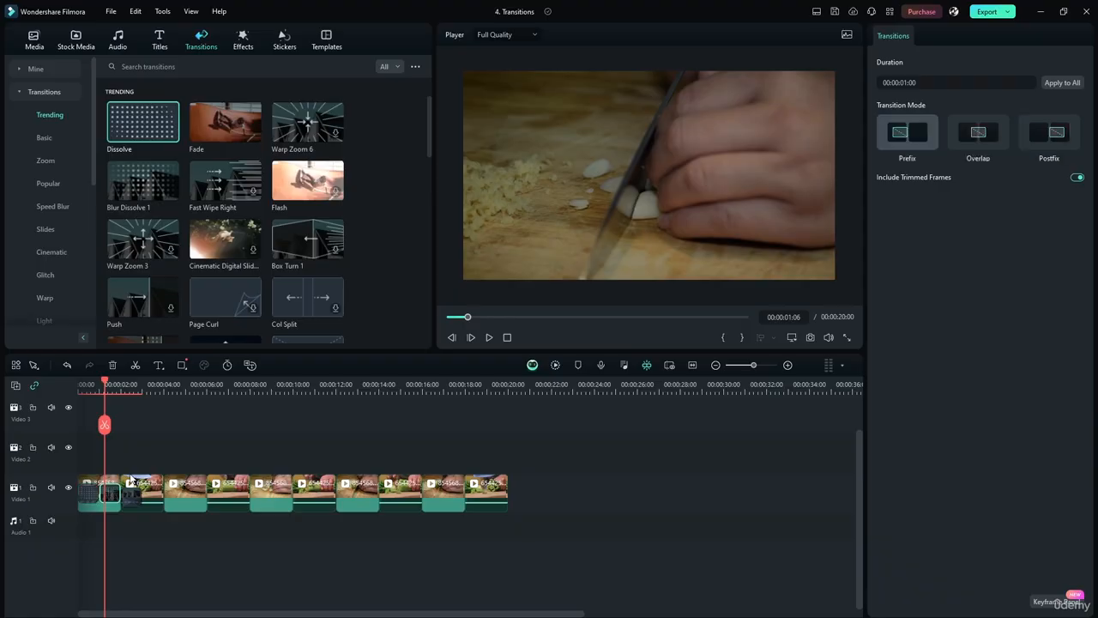
pyautogui.press('Delete')
pyautogui.click(94, 496)
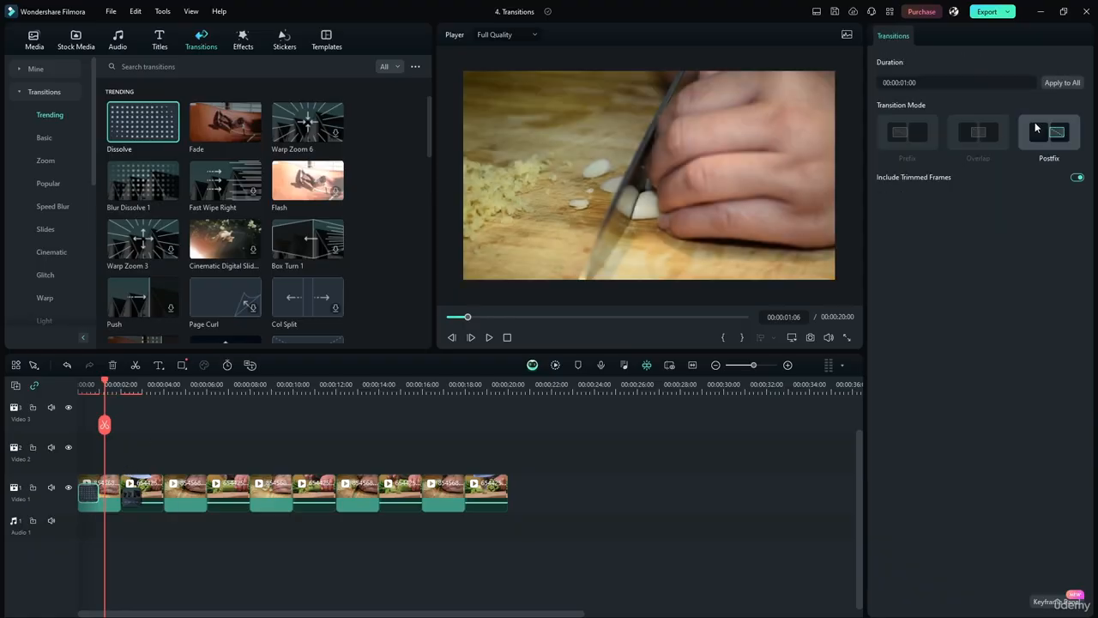
# Move the Dissolve to the end of the first clip and play the timeline from the start to preview both transitions.
pyautogui.moveTo(90, 500); pyautogui.dragTo(110, 488)
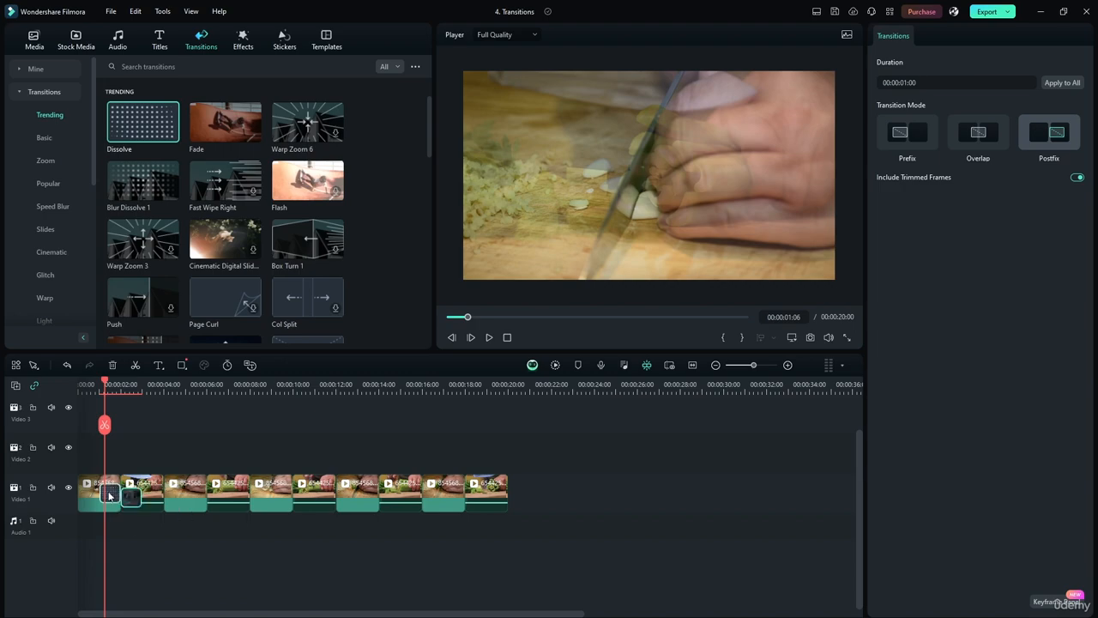
pyautogui.click(112, 496)
pyautogui.click(130, 498)
pyautogui.moveTo(105, 380); pyautogui.dragTo(79, 386)
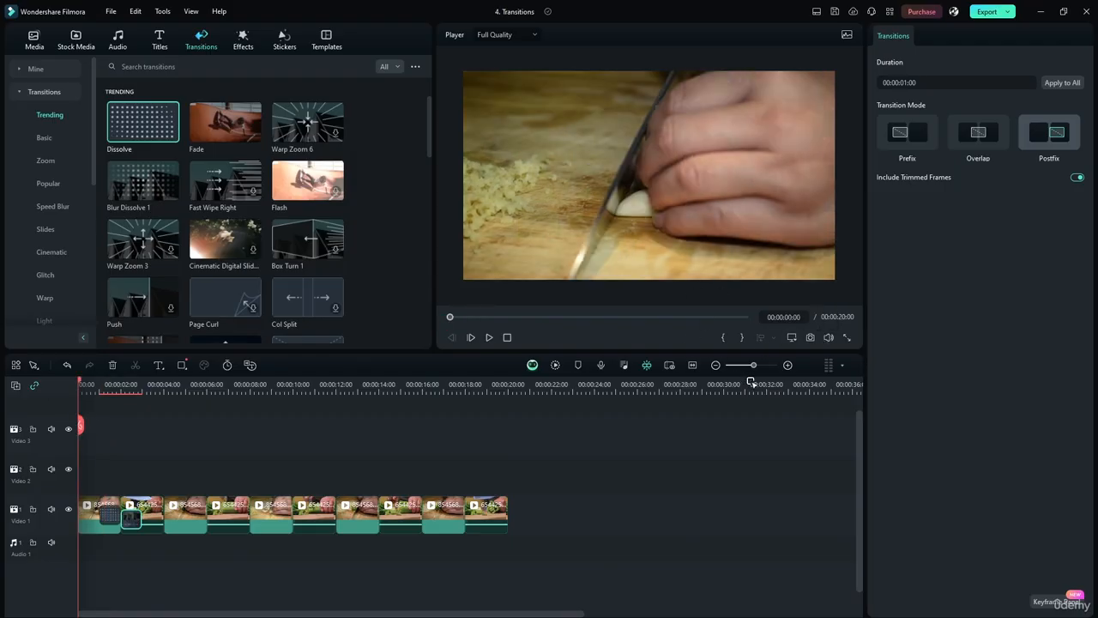
pyautogui.click(488, 339)
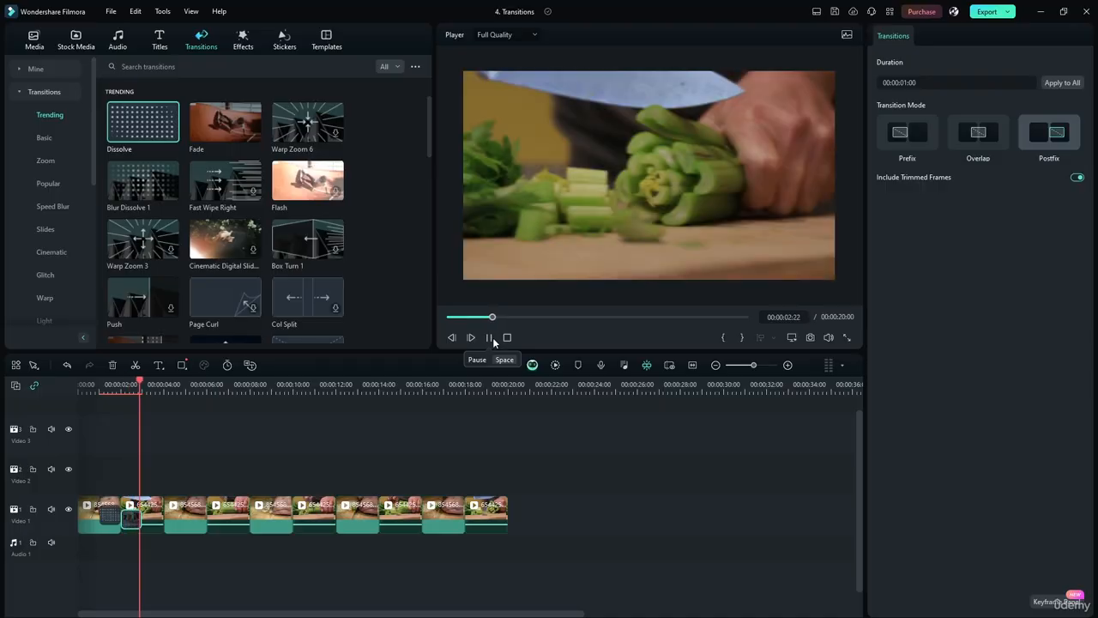
pyautogui.click(491, 335)
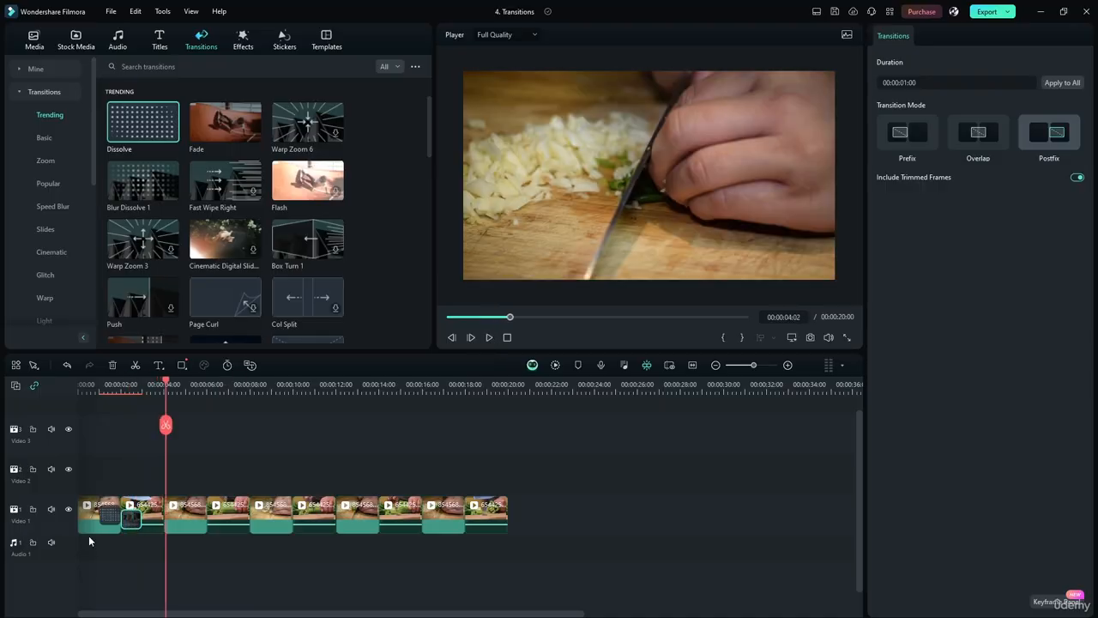
# Delete the Blur Dissolve 1 and Dissolve transitions between the first two clips and select the second clip.
pyautogui.click(141, 519)
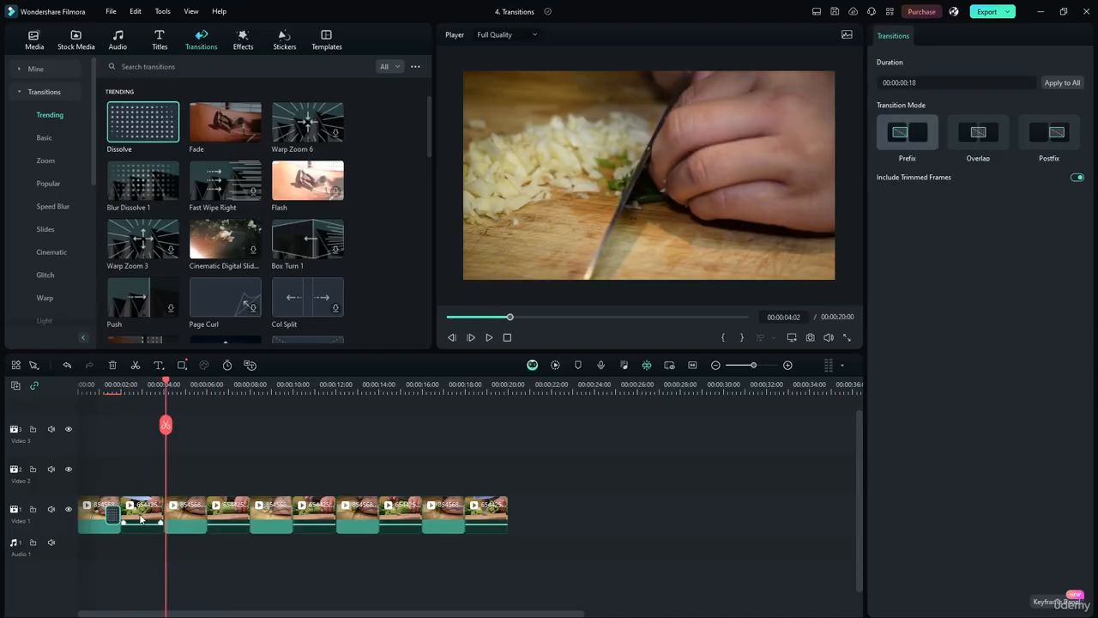
pyautogui.press('Delete')
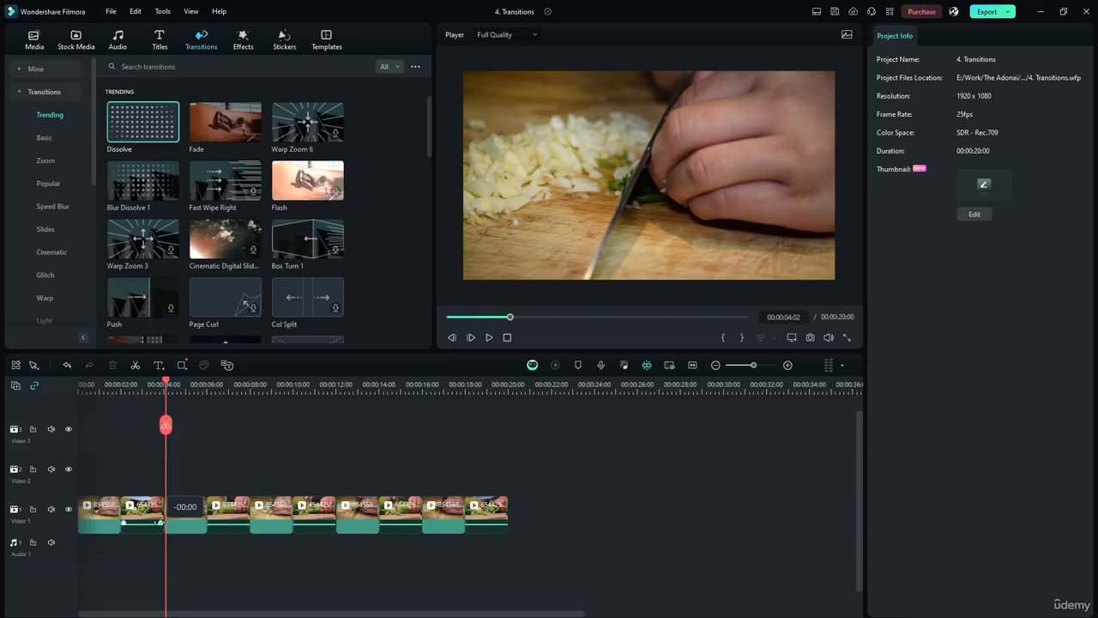
pyautogui.click(142, 525)
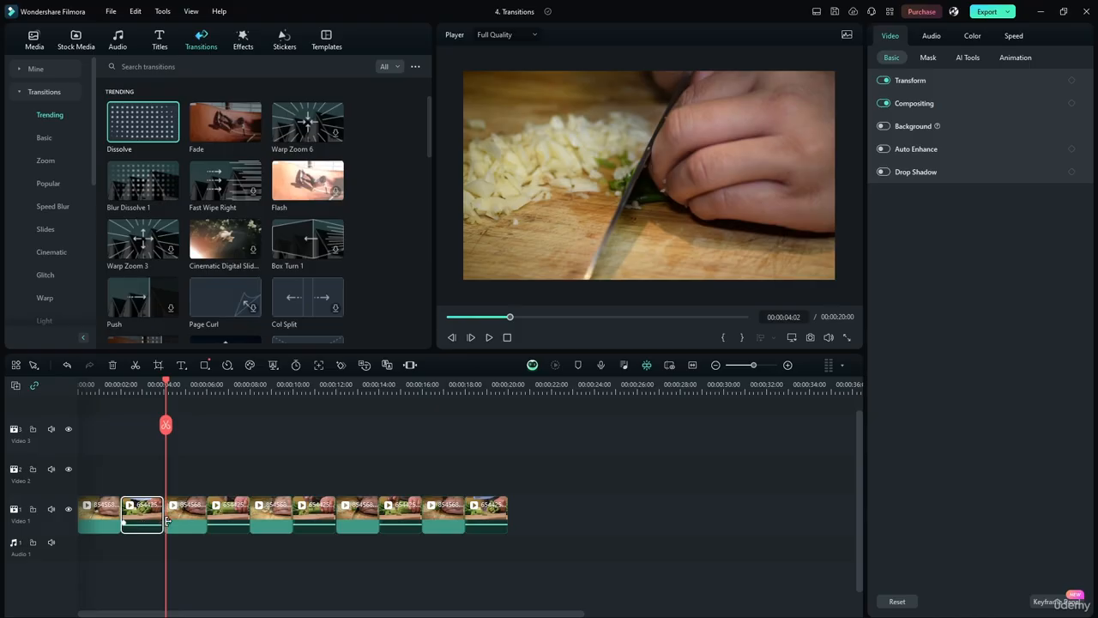
# Show the audio level meter beside the timeline.
pyautogui.moveTo(825, 339)
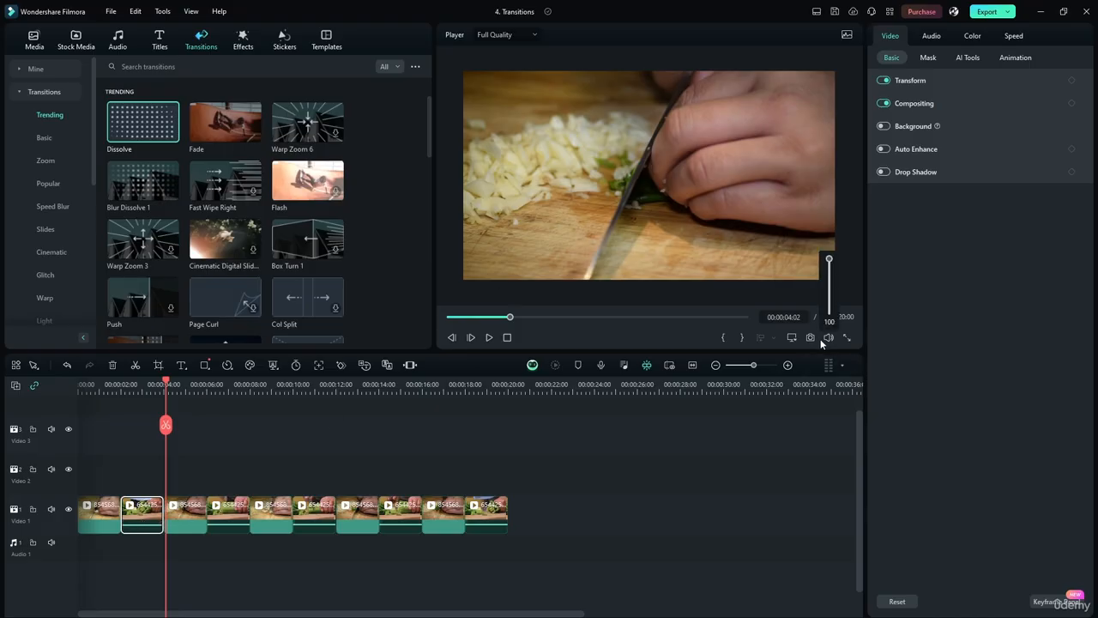
pyautogui.click(838, 365)
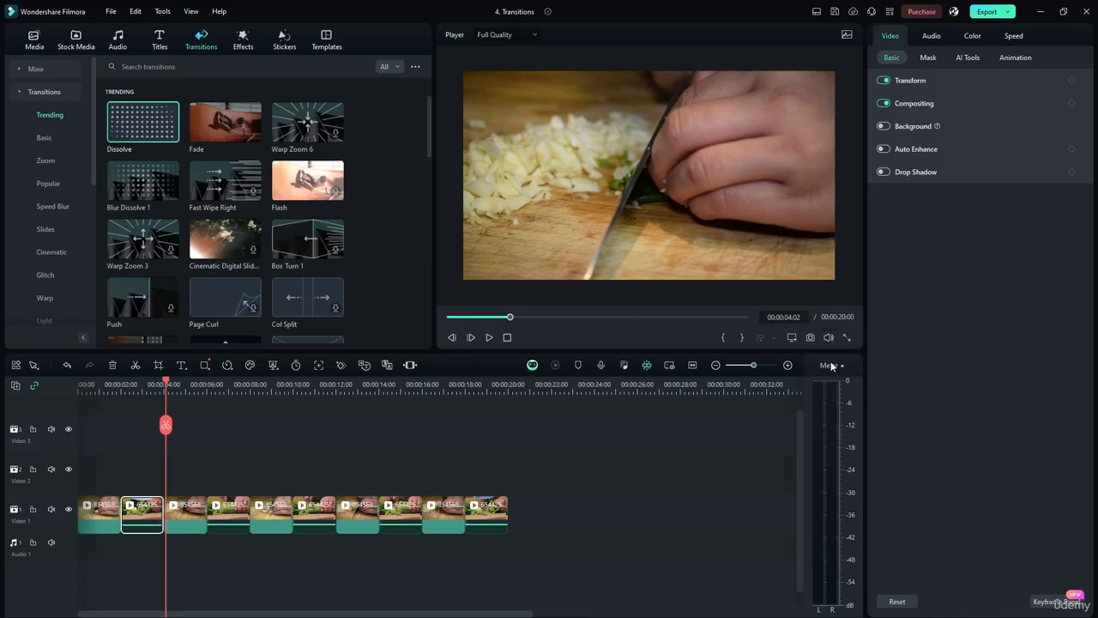
# Play the first clips from the start to review the cut without transitions, and return the playhead to the start.
pyautogui.moveTo(164, 384); pyautogui.dragTo(79, 384)
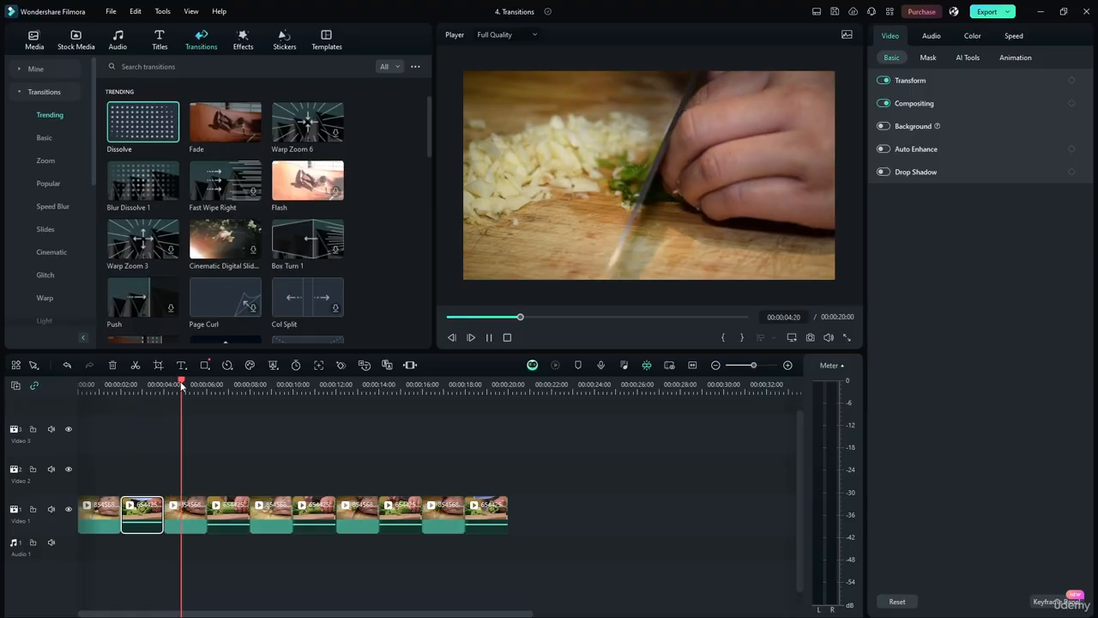
pyautogui.moveTo(180, 386); pyautogui.dragTo(69, 417)
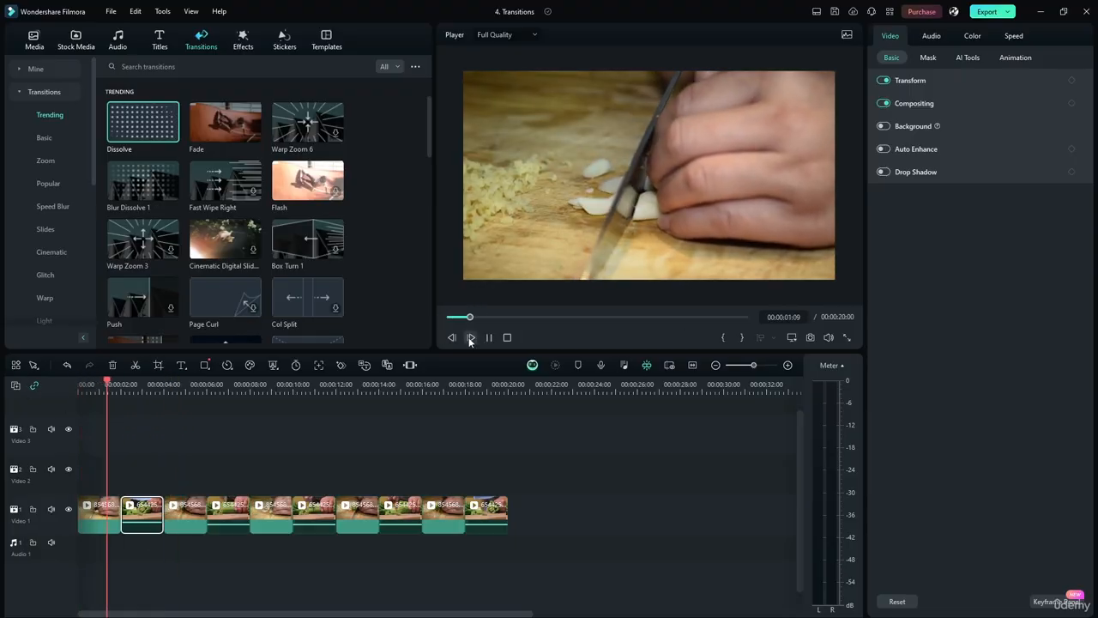
pyautogui.click(489, 337)
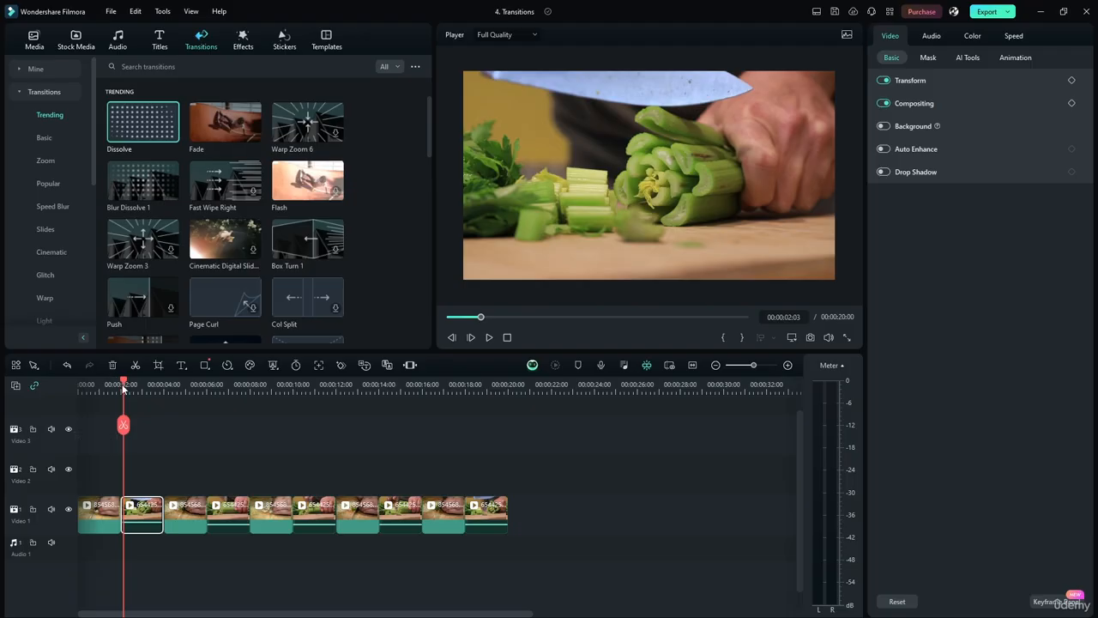
pyautogui.moveTo(124, 385); pyautogui.dragTo(68, 387)
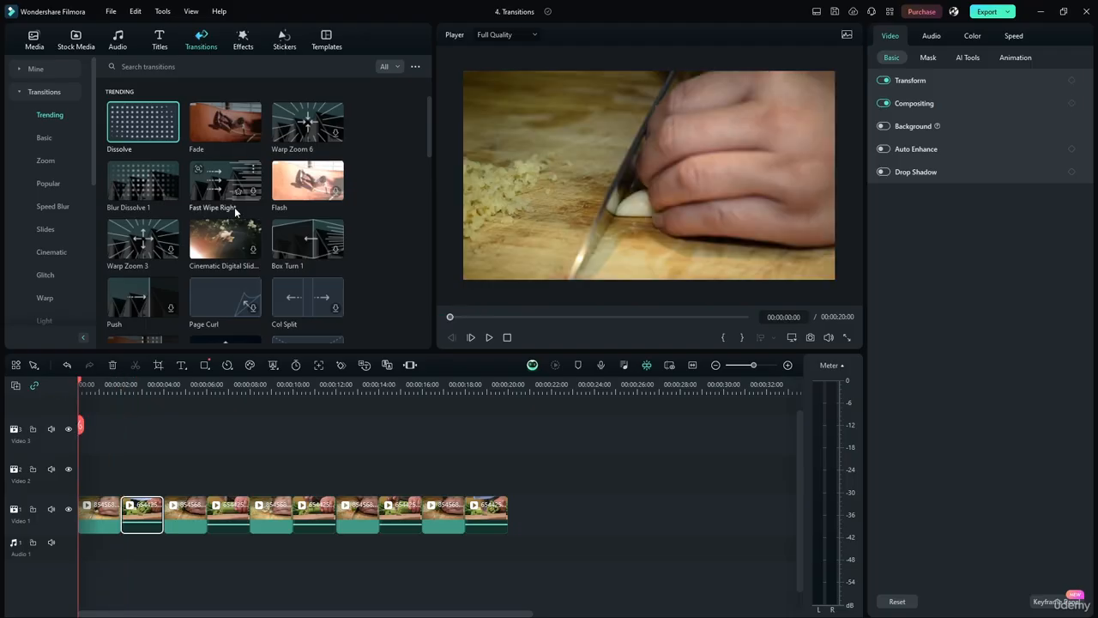
# Add Fast Wipe Right in Overlap mode between the first and second clips, and preview it from the start.
pyautogui.scroll(-10, 343, 187)
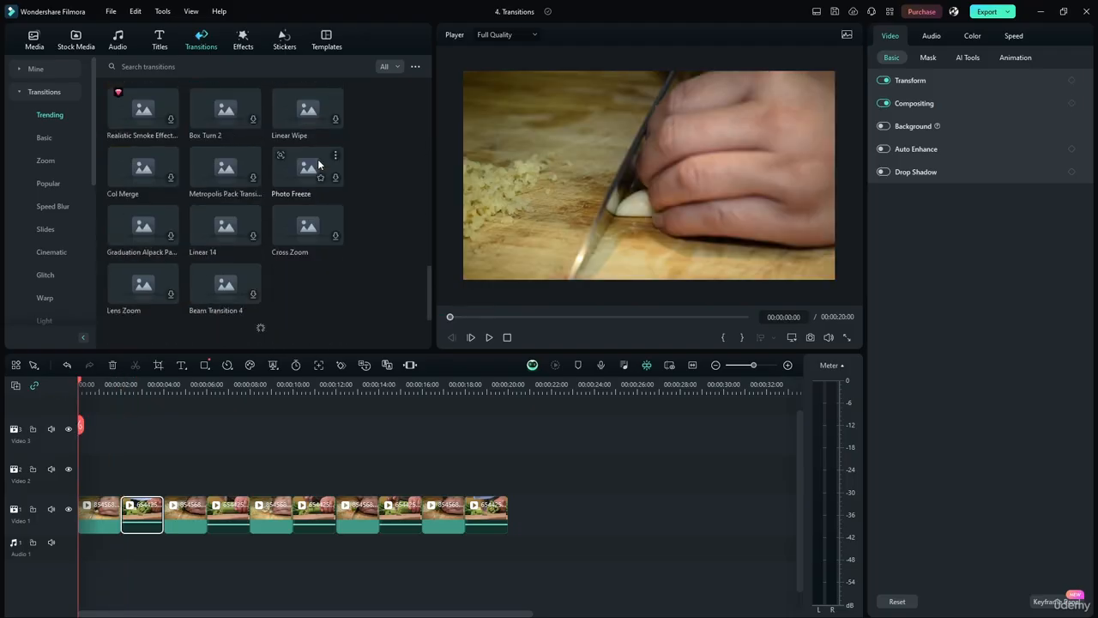
pyautogui.scroll(10, 317, 165)
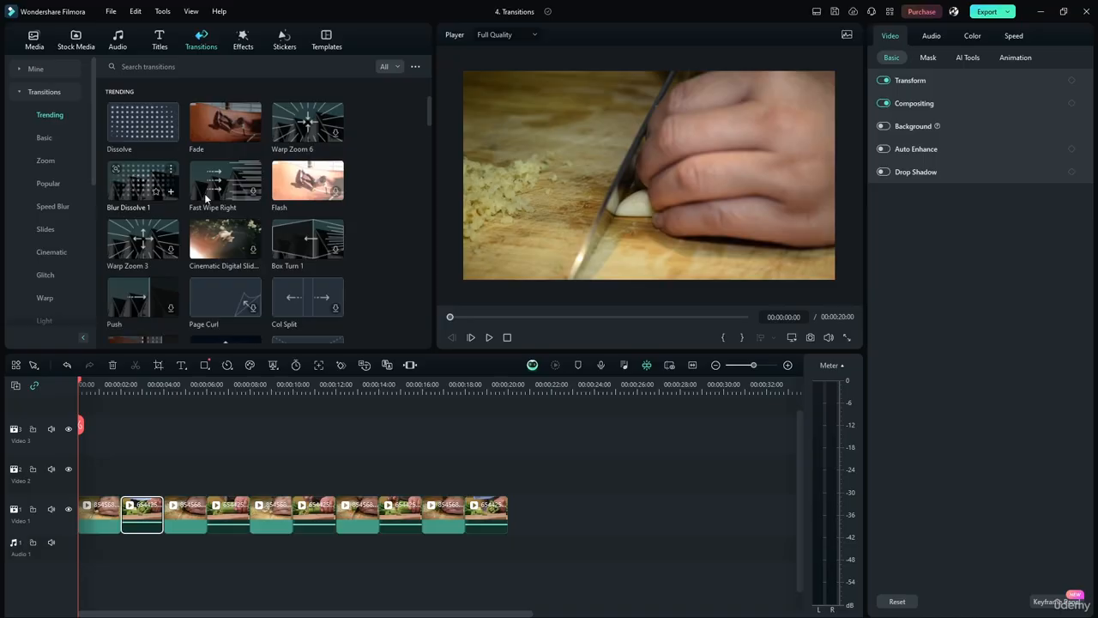
pyautogui.moveTo(219, 183); pyautogui.dragTo(122, 509)
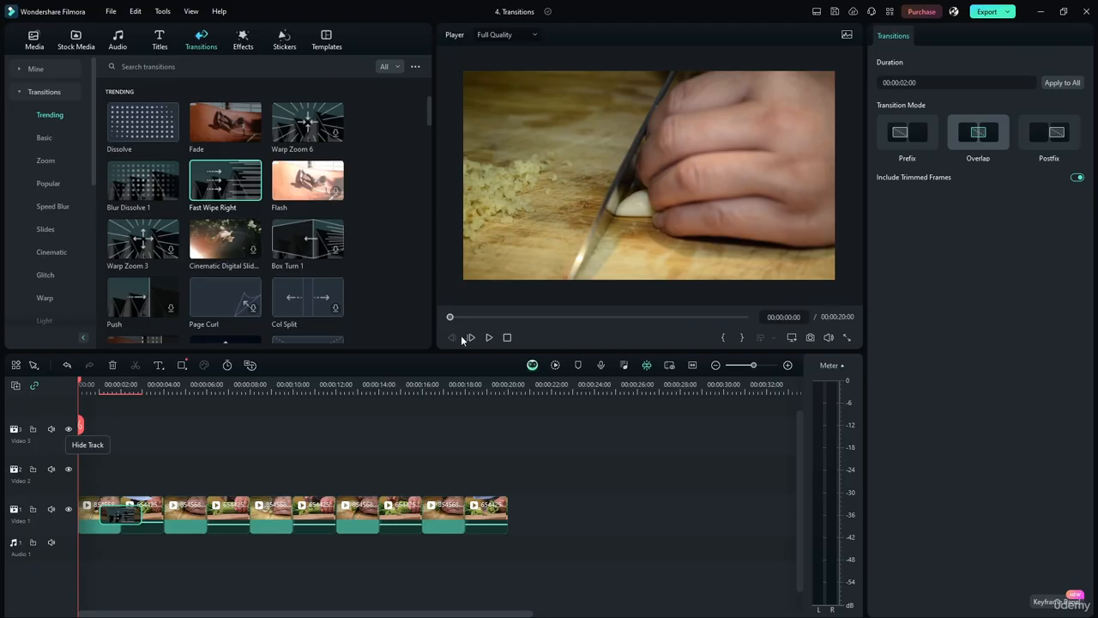
pyautogui.click(490, 337)
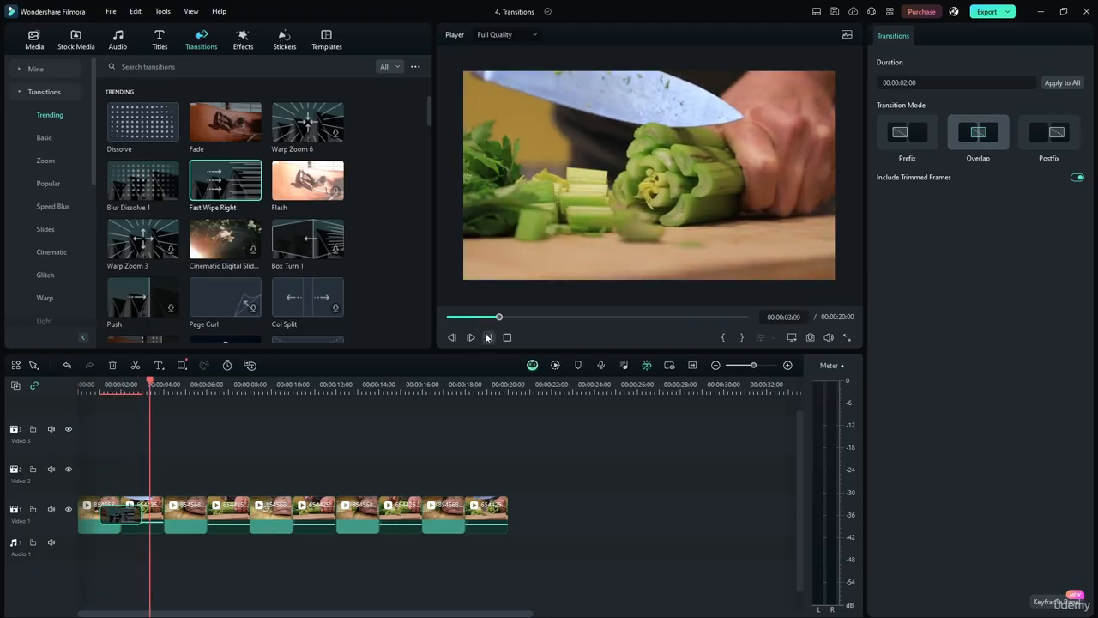
pyautogui.click(490, 337)
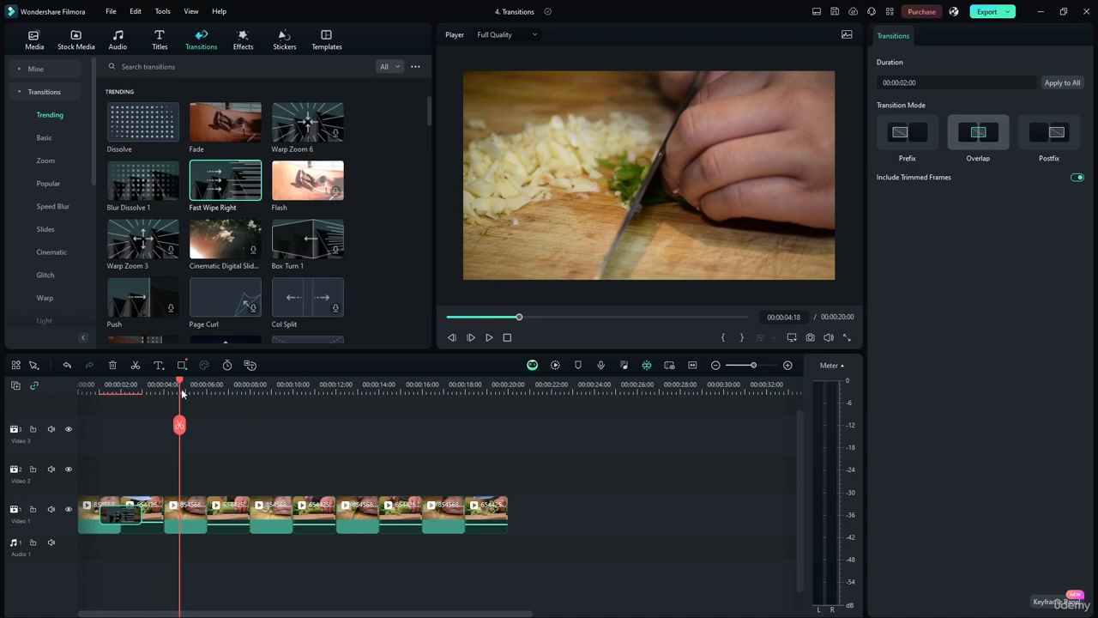
pyautogui.moveTo(182, 385); pyautogui.dragTo(80, 385)
# Add Fast Wipe Right at each of the remaining cuts between the clips and play the whole timeline.
pyautogui.moveTo(251, 168); pyautogui.dragTo(162, 516)
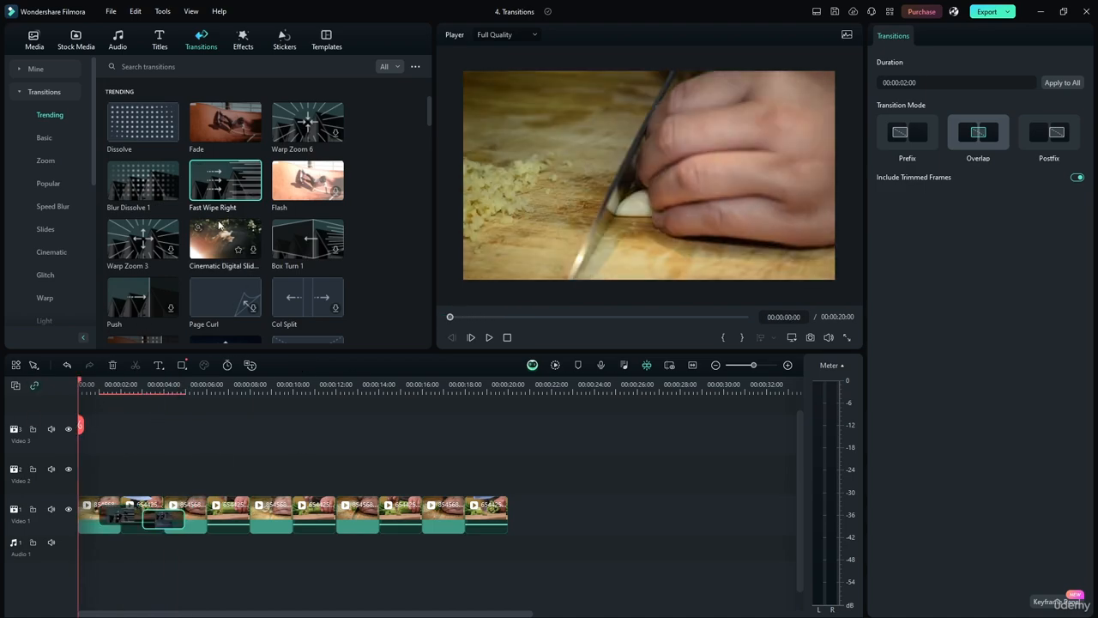
pyautogui.moveTo(230, 190); pyautogui.dragTo(210, 515)
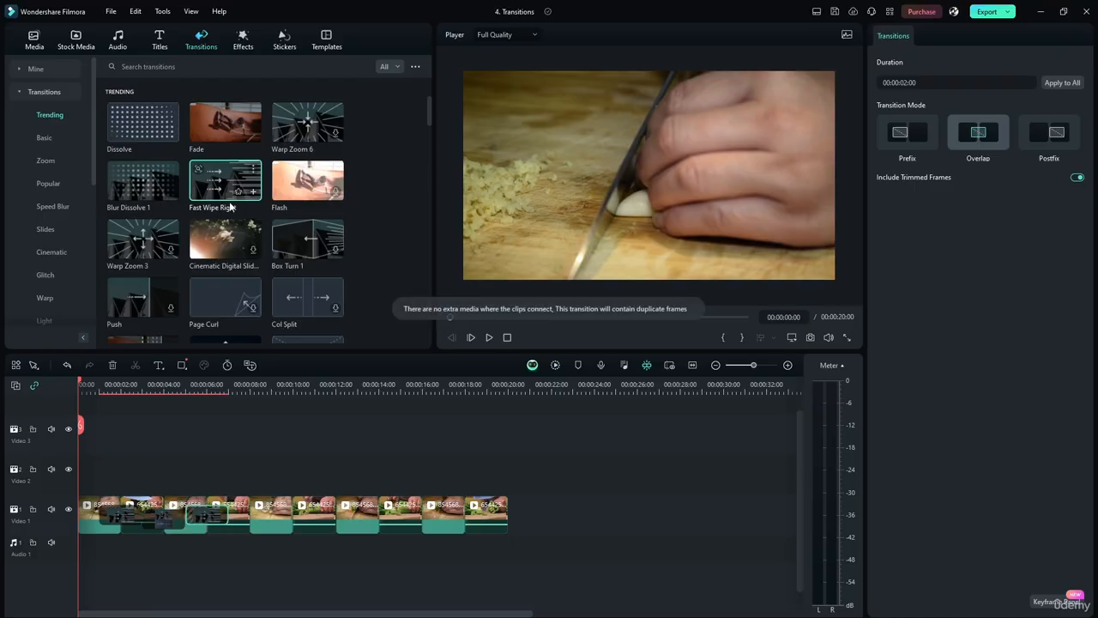
pyautogui.moveTo(229, 206); pyautogui.dragTo(293, 515)
pyautogui.moveTo(224, 198); pyautogui.dragTo(380, 491)
pyautogui.moveTo(214, 181); pyautogui.dragTo(534, 478)
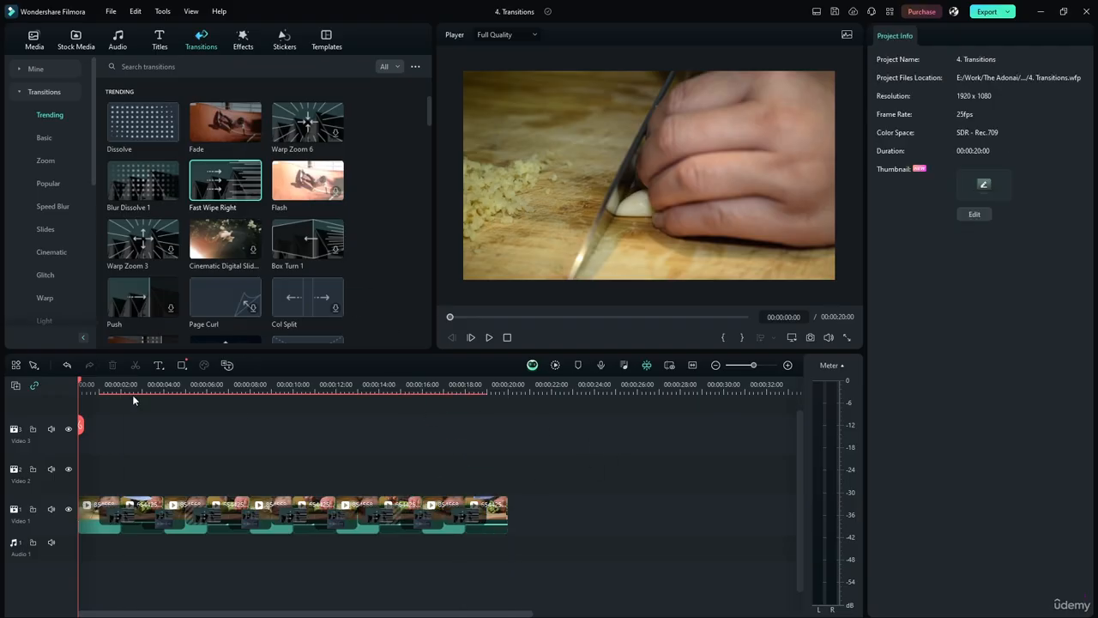
pyautogui.click(489, 338)
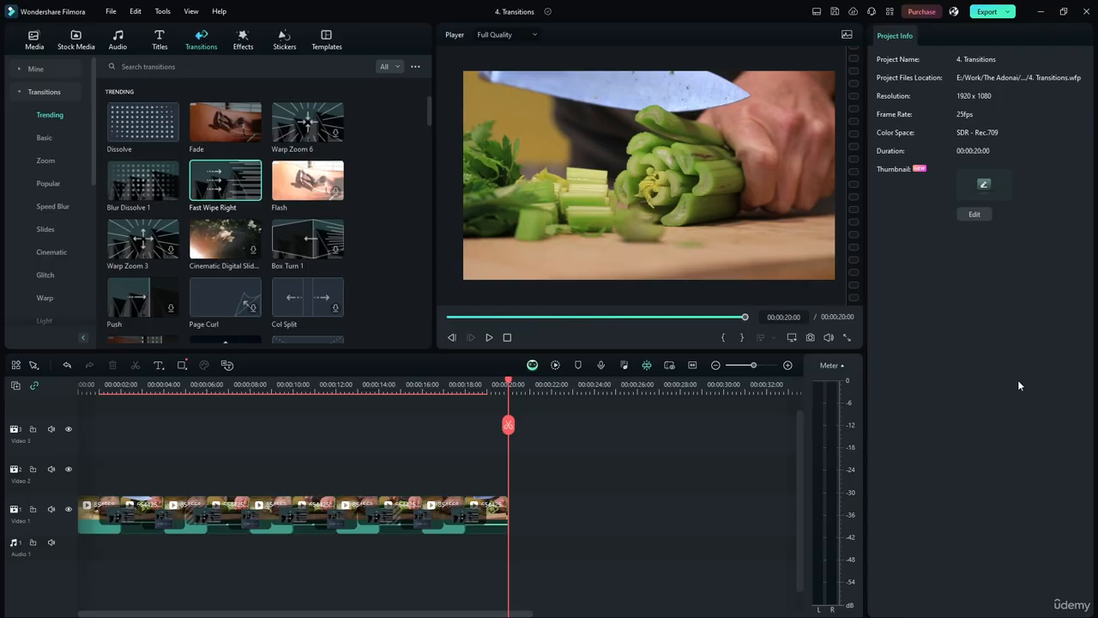
# Delete all the Fast Wipe Right transitions from the video track.
pyautogui.click(455, 517)
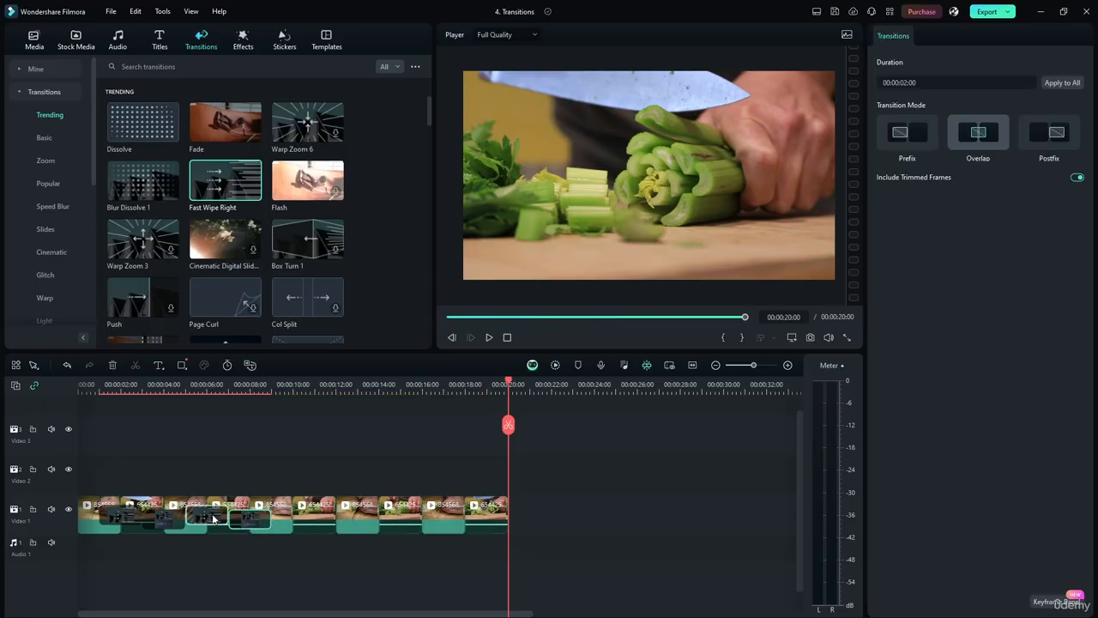
pyautogui.press('Delete')
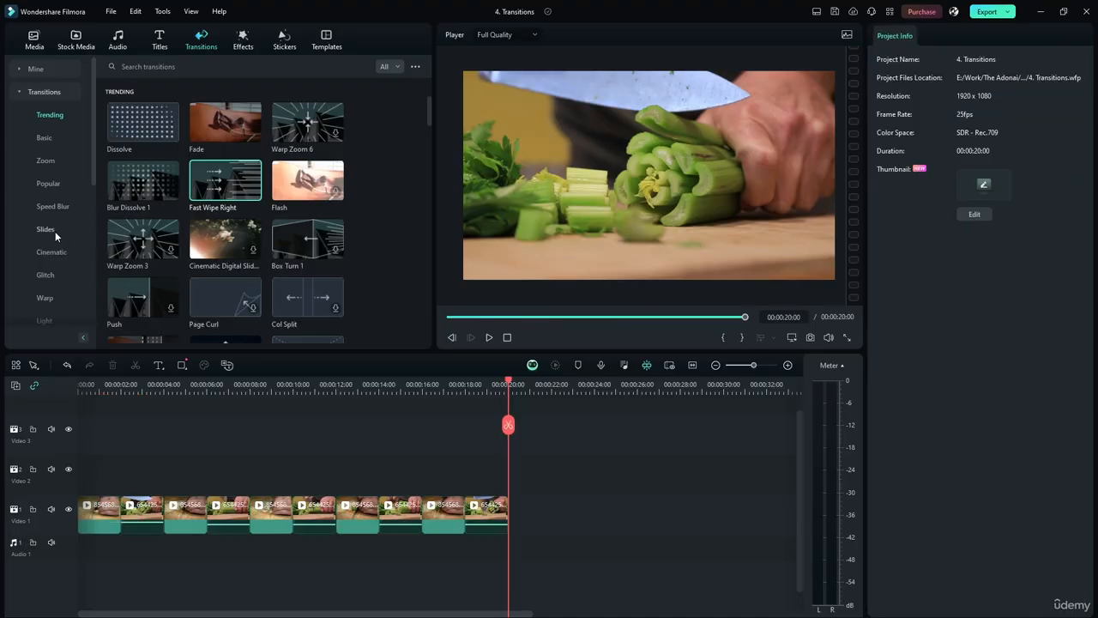
# Add Cinematic Transition 01 from the Cinematic category between the first and second clips.
pyautogui.click(49, 252)
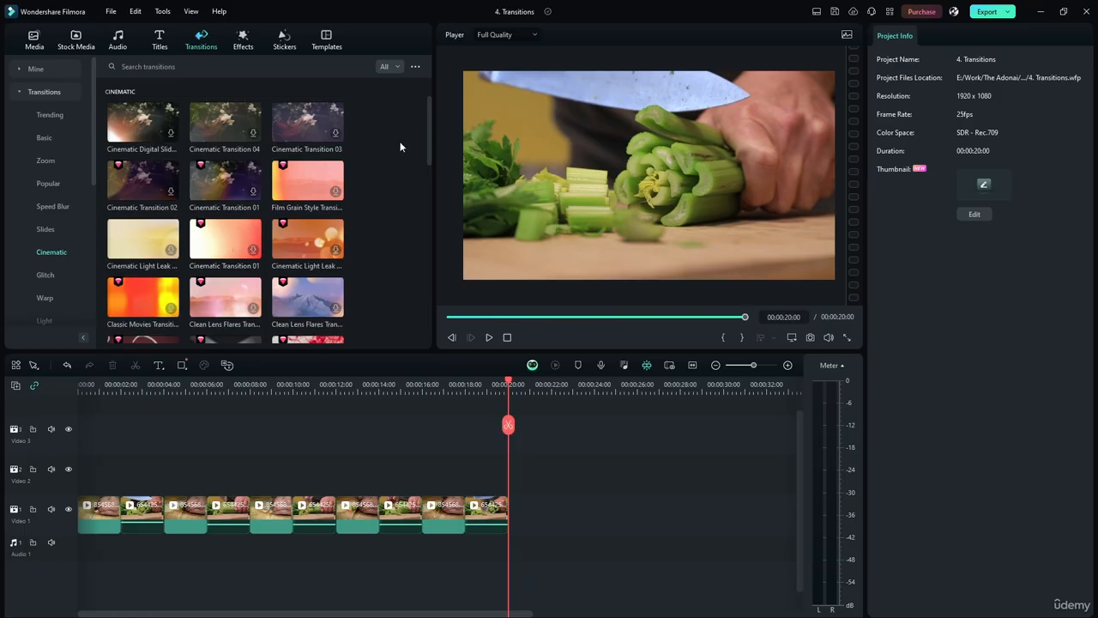
pyautogui.moveTo(428, 131); pyautogui.dragTo(422, 102)
pyautogui.moveTo(203, 168); pyautogui.dragTo(126, 504)
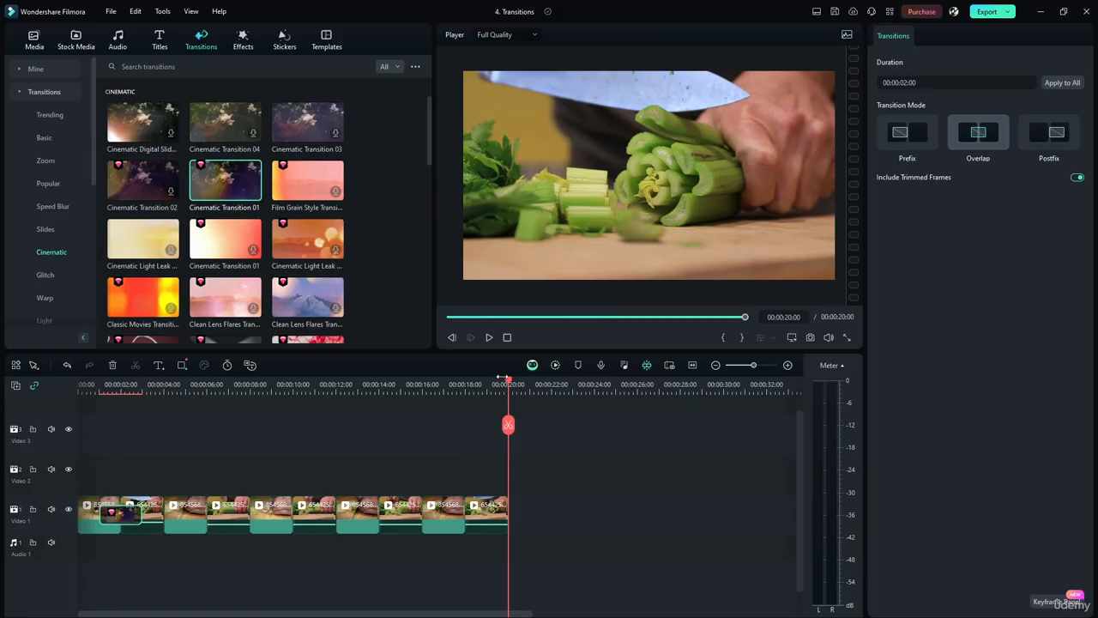
# Fit the timeline to the window, preview Cinematic Transition 01 from the start, and return the playhead to the start.
pyautogui.moveTo(470, 385); pyautogui.dragTo(556, 388)
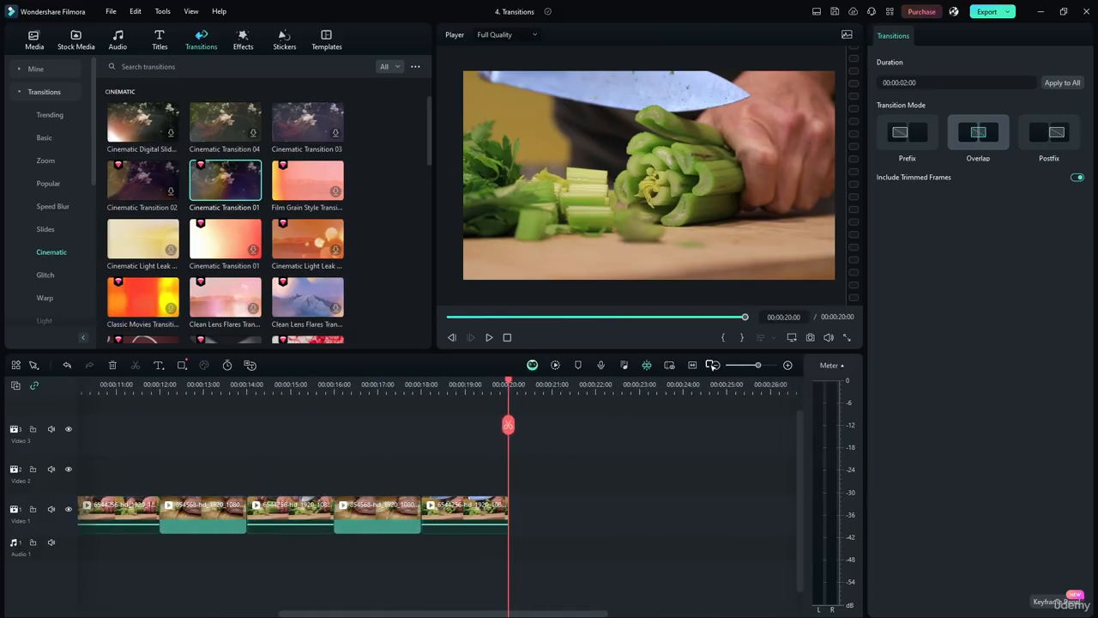
pyautogui.click(693, 365)
pyautogui.moveTo(781, 384); pyautogui.dragTo(63, 408)
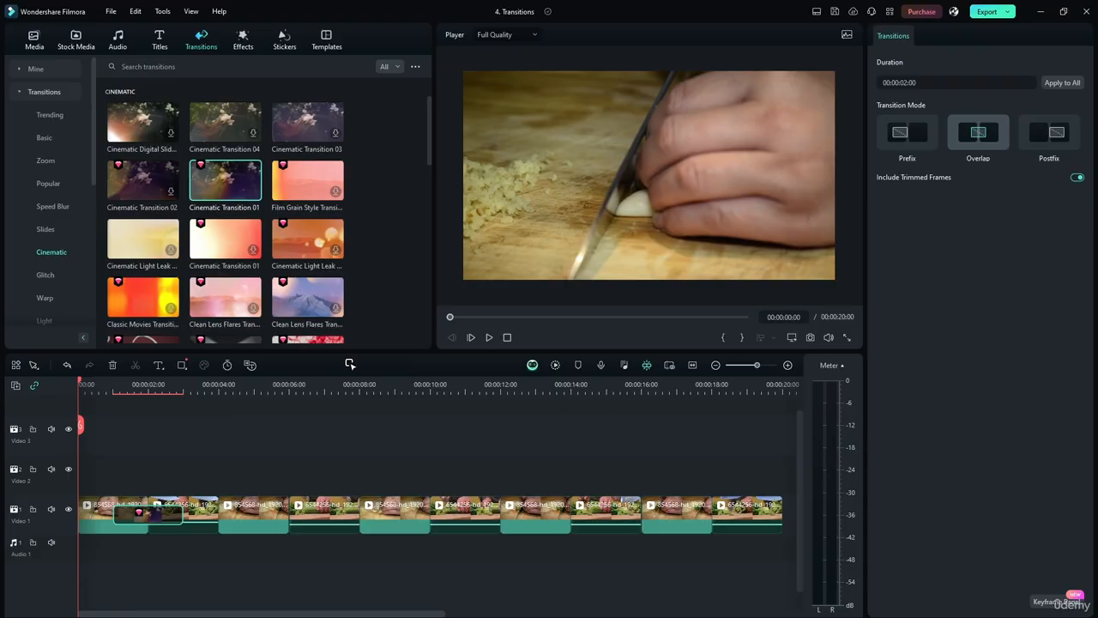
pyautogui.click(488, 337)
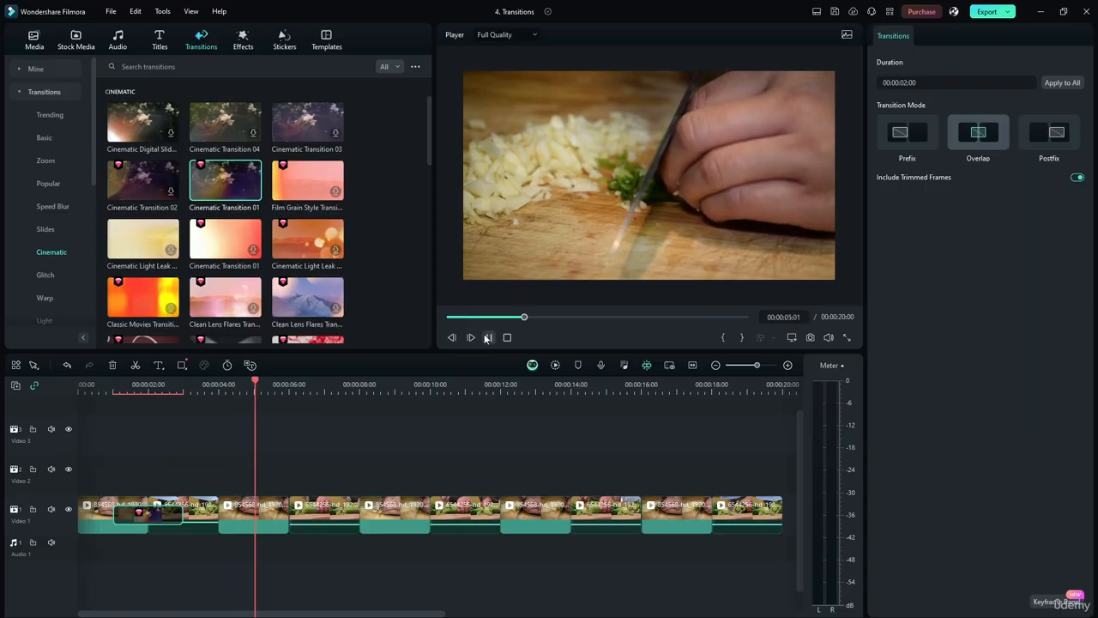
pyautogui.click(487, 338)
pyautogui.moveTo(256, 381); pyautogui.dragTo(81, 383)
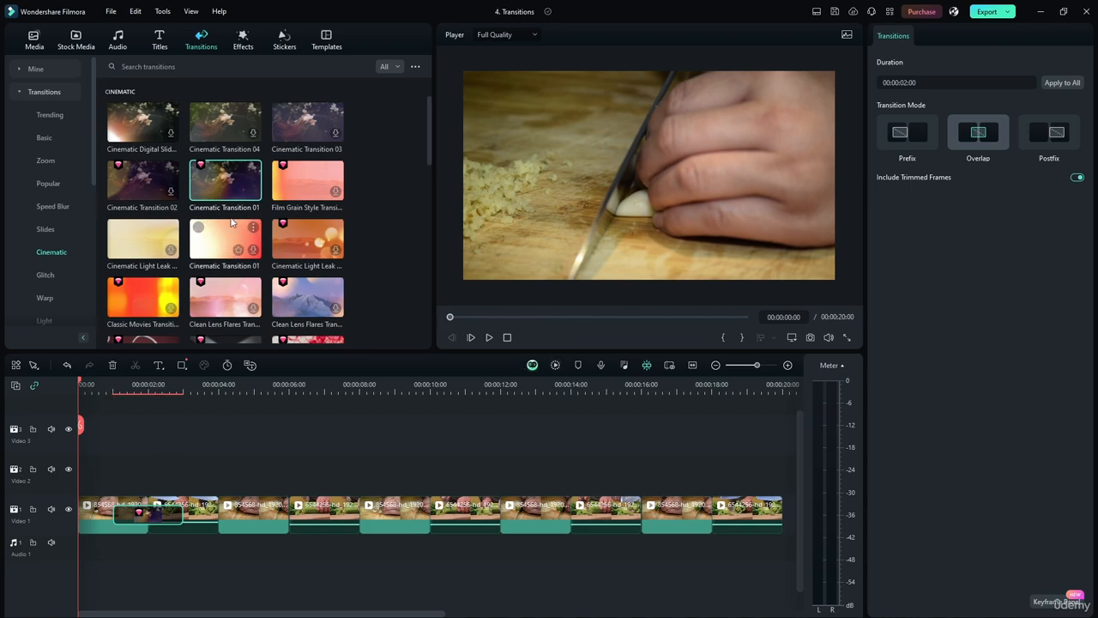
# Add the Film Grain Style transition between the second and third clips and a Cinematic Light Leak between the third and fourth.
pyautogui.moveTo(301, 181); pyautogui.dragTo(198, 512)
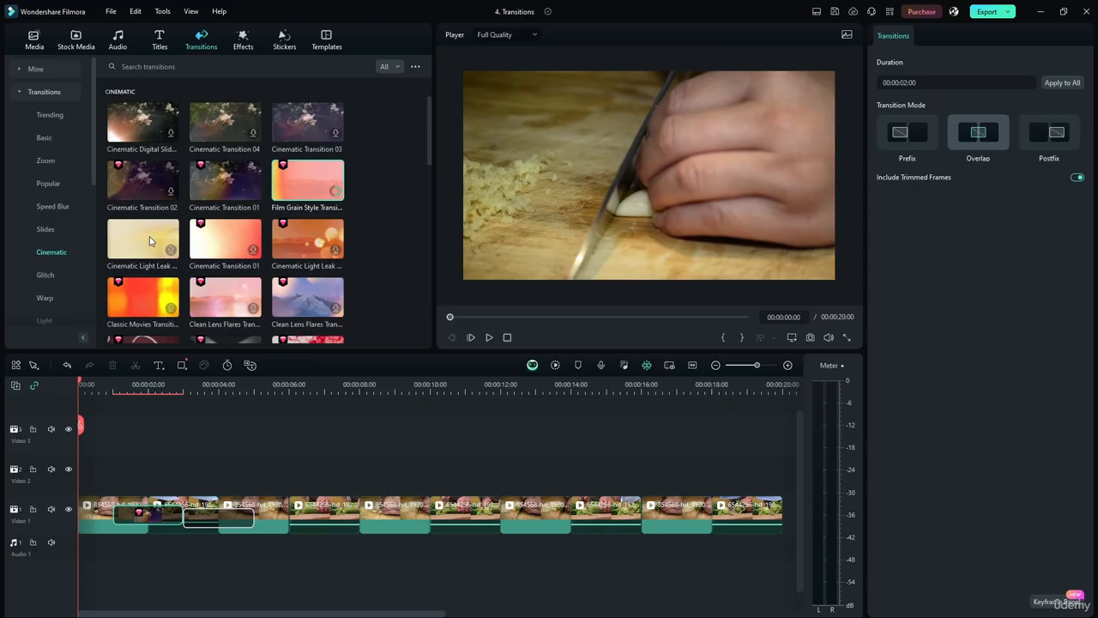
pyautogui.moveTo(149, 240); pyautogui.dragTo(289, 511)
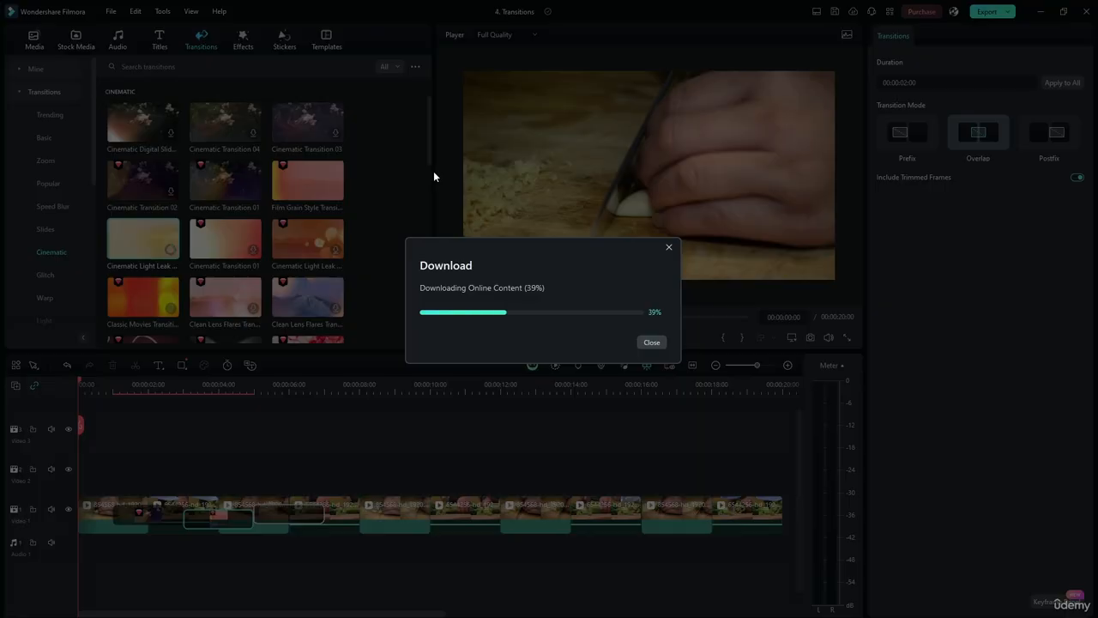
# Filter the Cinematic transitions to show only Free ones, and move the playhead to the end of the timeline.
pyautogui.moveTo(430, 150); pyautogui.dragTo(429, 223)
pyautogui.click(390, 67)
pyautogui.click(396, 98)
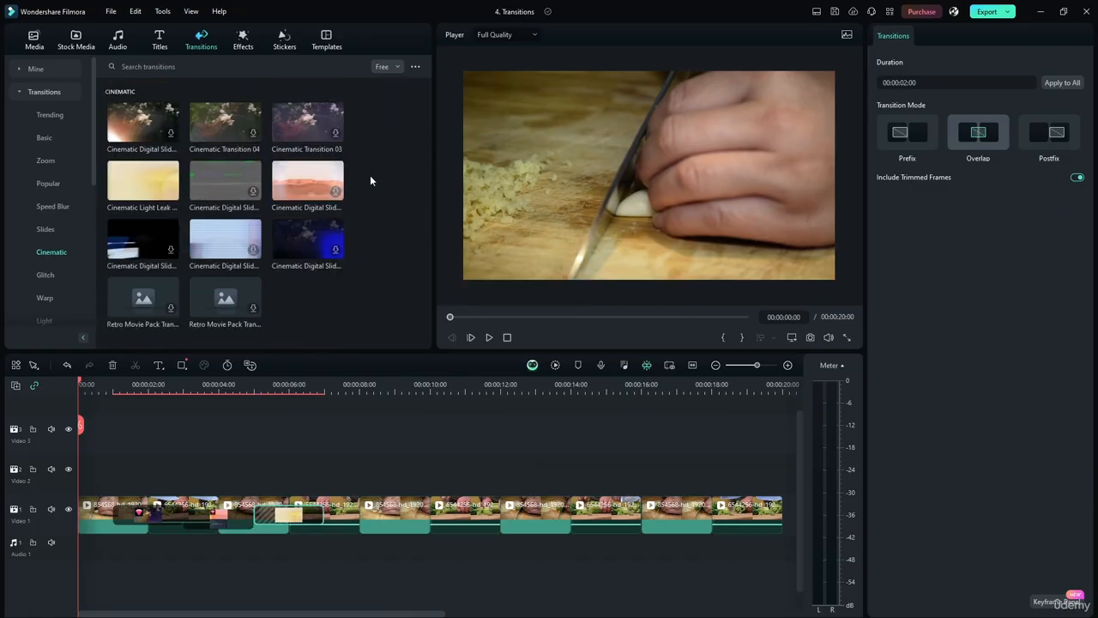
pyautogui.scroll(-2, 343, 206)
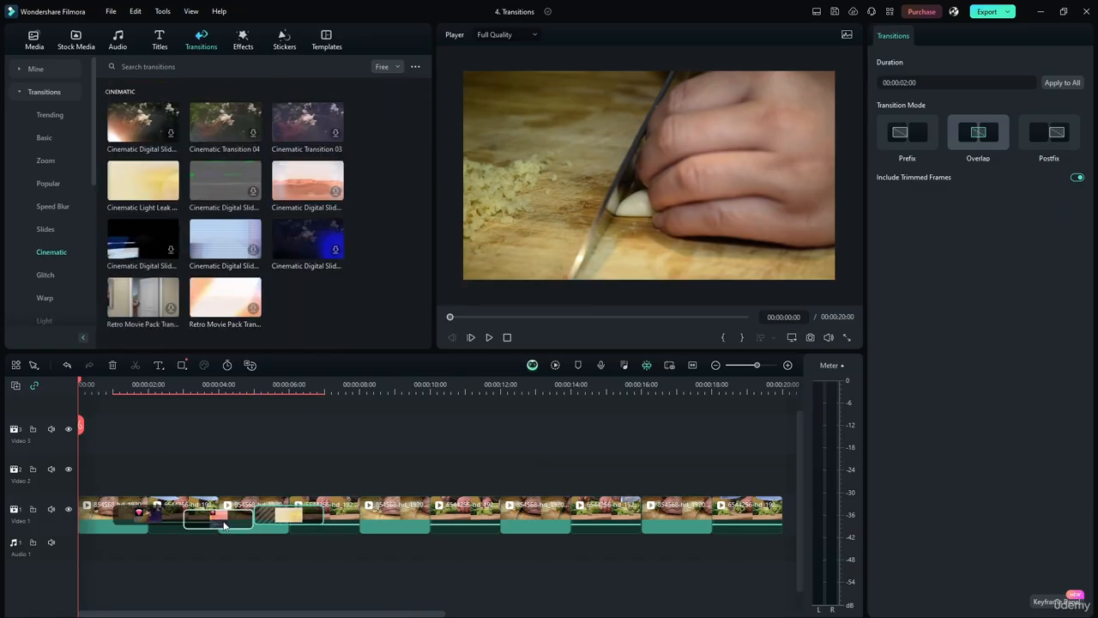
pyautogui.press('End')
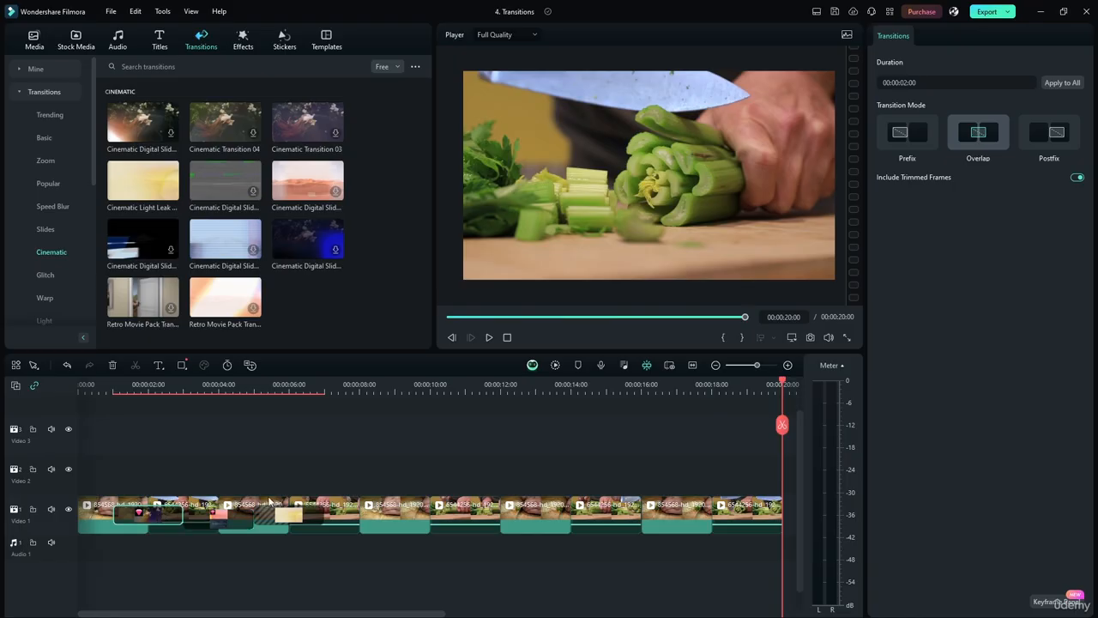
# Delete the existing transitions between the first four clips on the timeline.
pyautogui.click(278, 486)
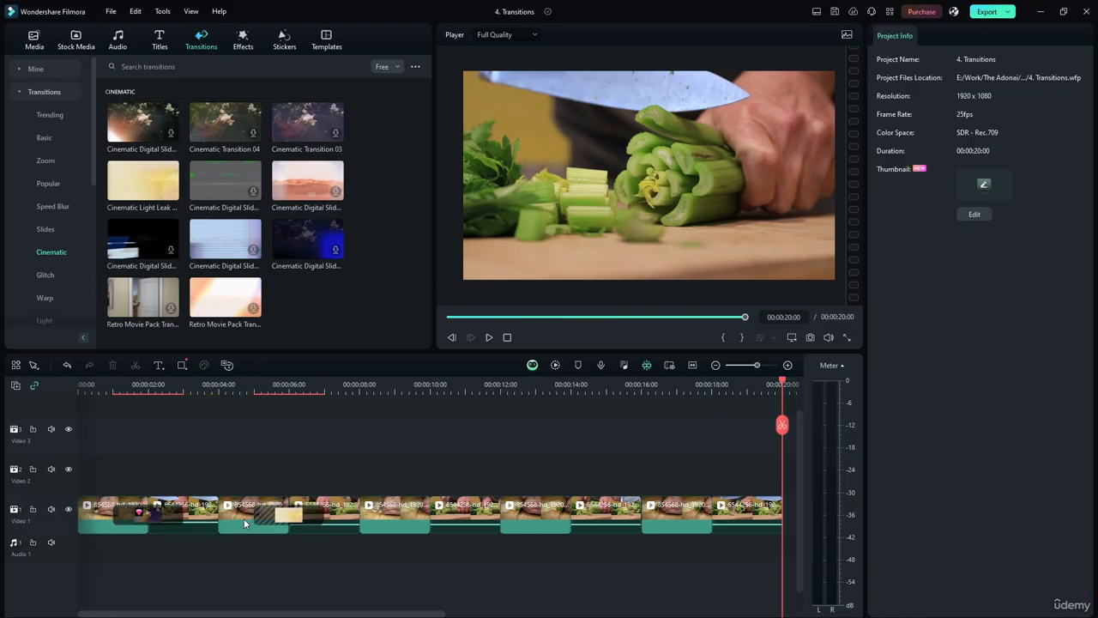
pyautogui.click(146, 514)
pyautogui.press('Delete')
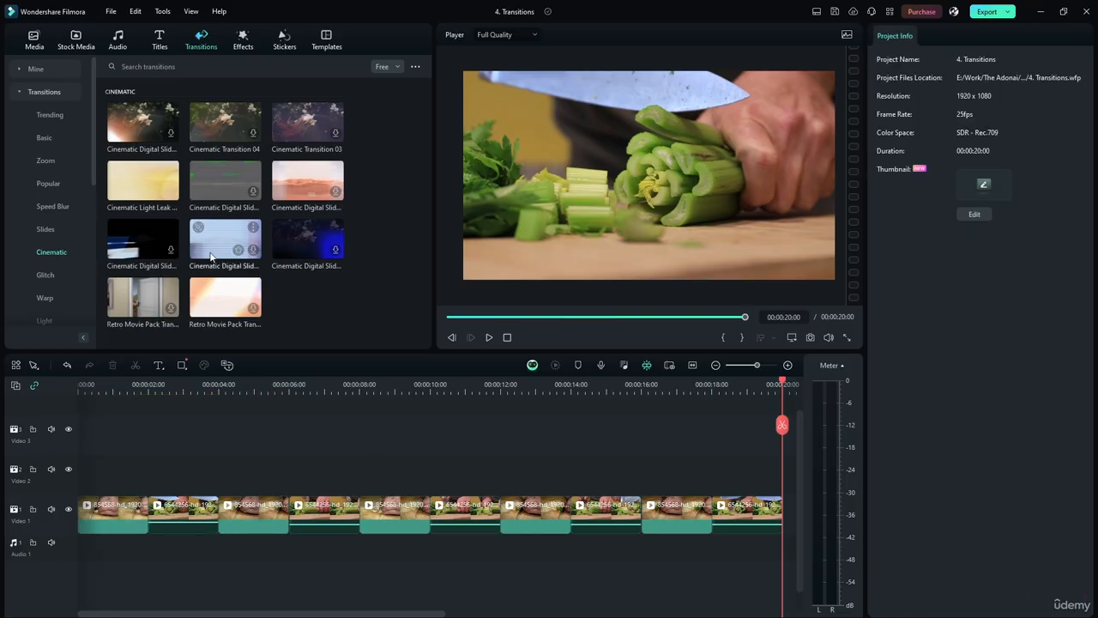
# Add free Cinematic Digital Slide transitions at the first and third cuts, and a Retro Movie Pack transition at the second and fourth.
pyautogui.moveTo(253, 361); pyautogui.dragTo(147, 510)
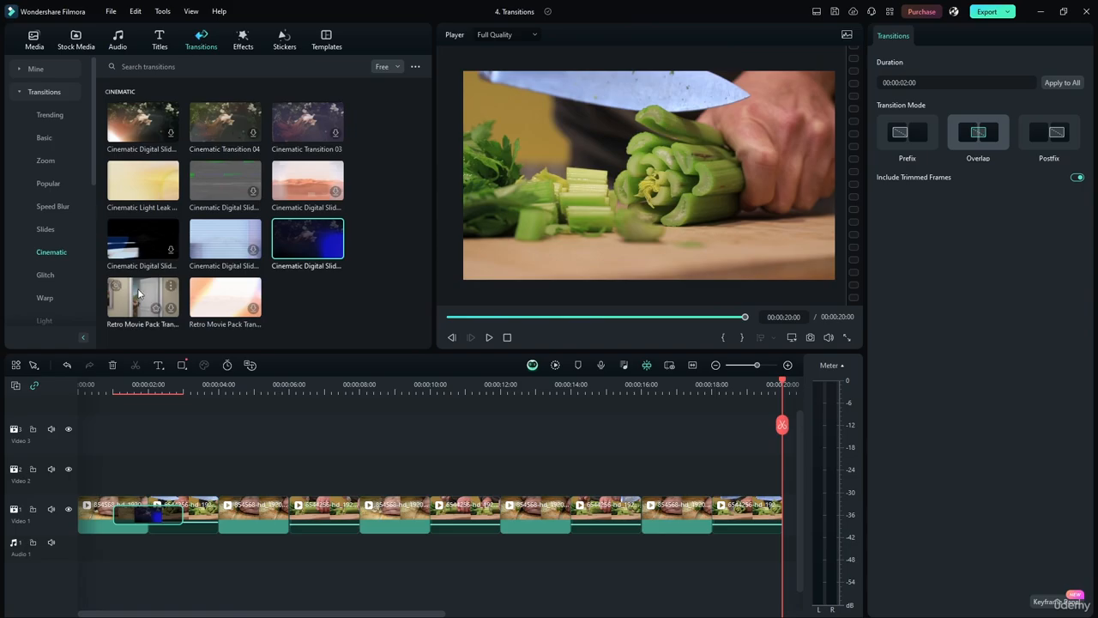
pyautogui.moveTo(143, 296); pyautogui.dragTo(209, 512)
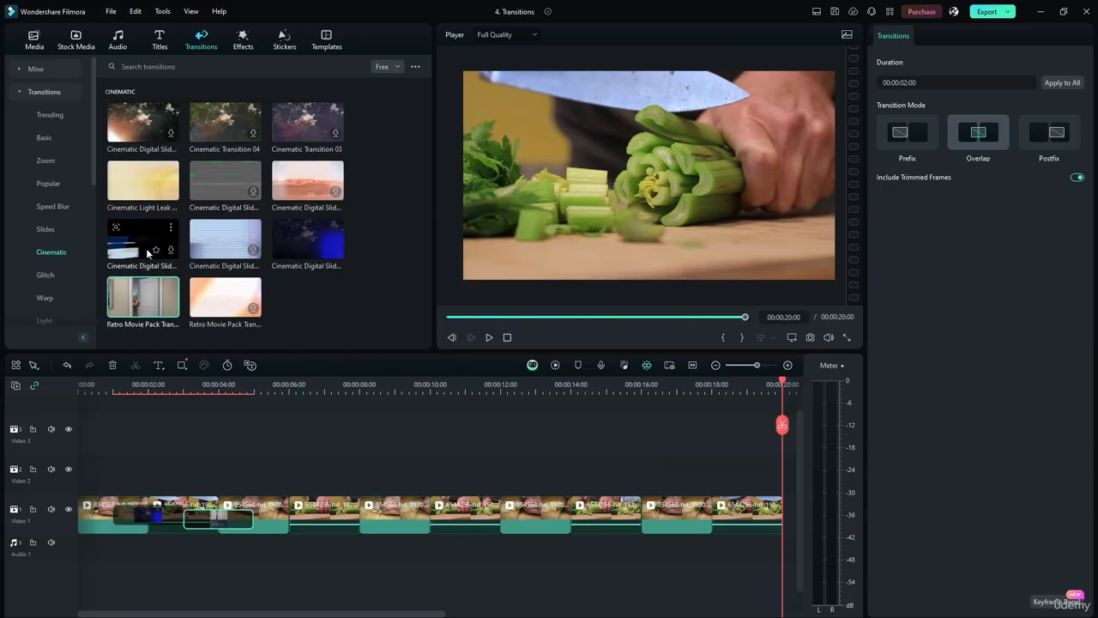
pyautogui.moveTo(147, 251); pyautogui.dragTo(290, 511)
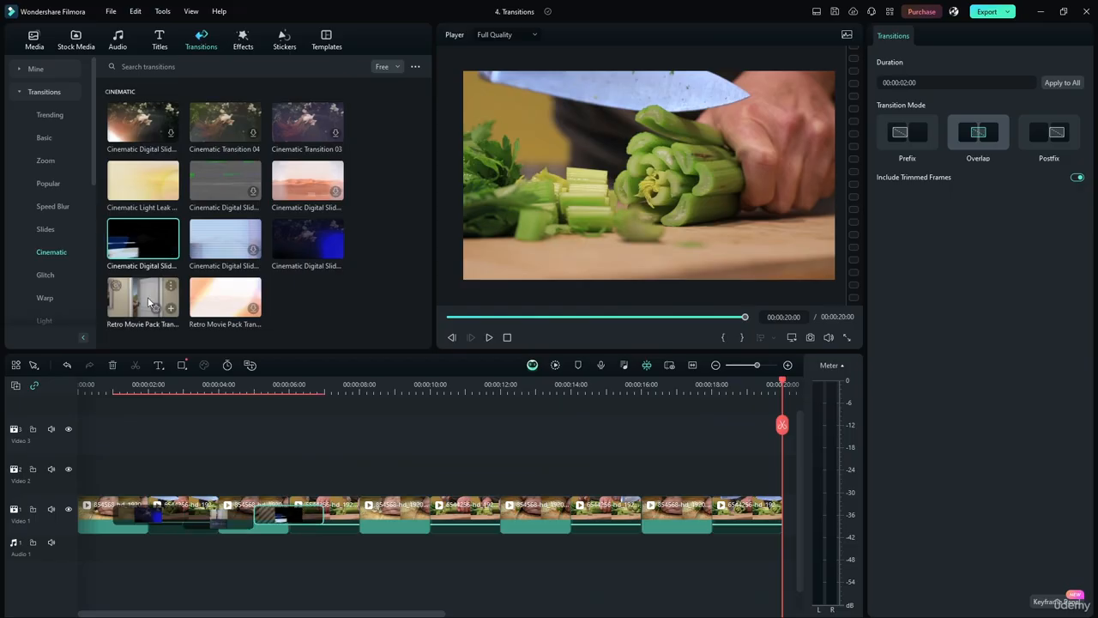
pyautogui.moveTo(148, 297); pyautogui.dragTo(358, 513)
# Fill the remaining cuts from the fifth to the ninth with Cinematic Digital Slide transitions, Cinematic Transition 04 and Cinematic Transition 03.
pyautogui.moveTo(148, 123); pyautogui.dragTo(431, 513)
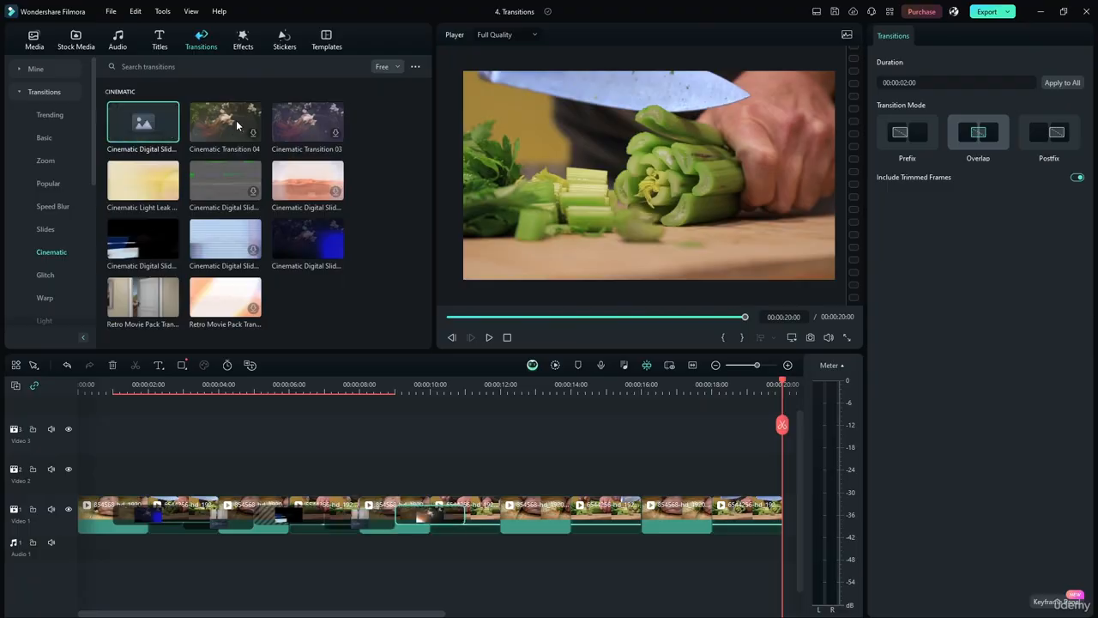
pyautogui.moveTo(236, 125); pyautogui.dragTo(492, 515)
pyautogui.moveTo(227, 240); pyautogui.dragTo(604, 513)
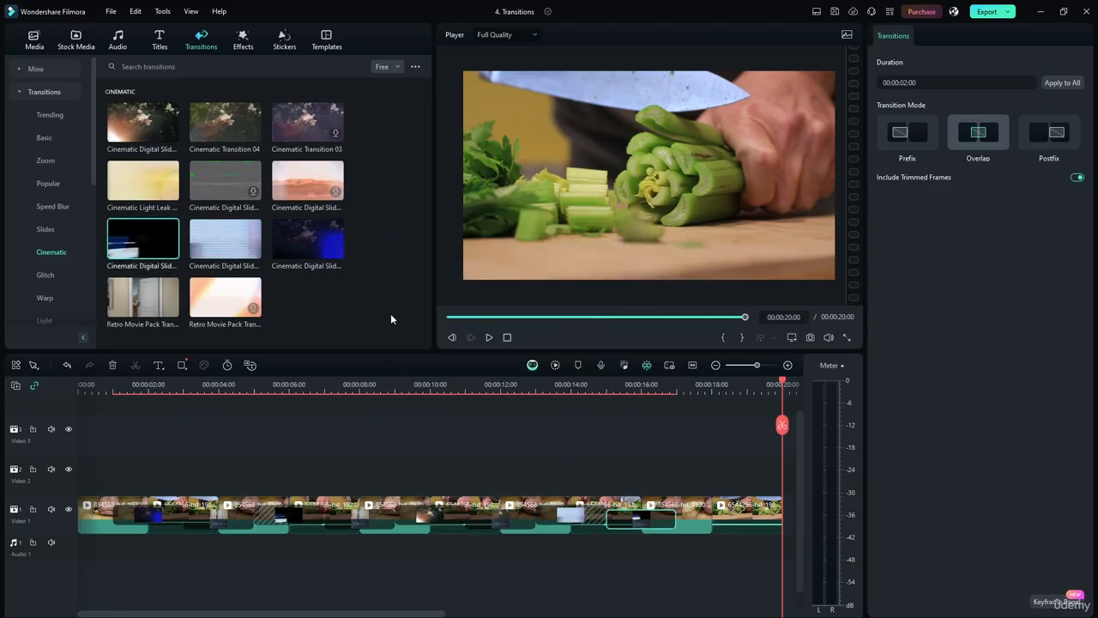
pyautogui.moveTo(307, 121); pyautogui.dragTo(712, 513)
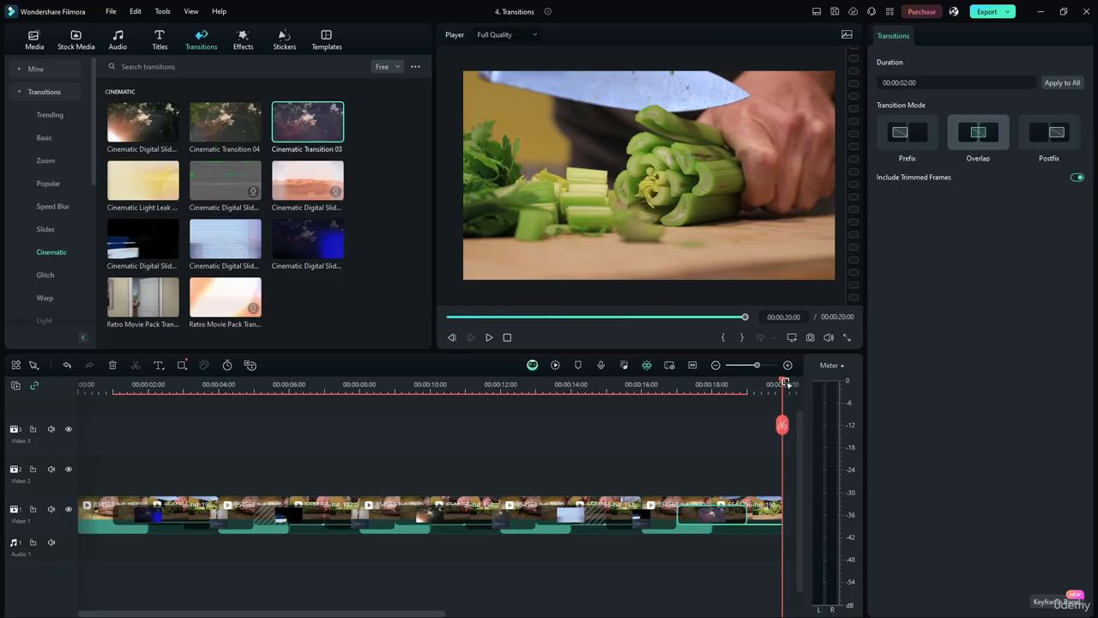
# Render the timeline preview from the start and play through all the transitions.
pyautogui.moveTo(429, 366)
pyautogui.mouseDown()
pyautogui.moveTo(323, 392)
pyautogui.moveTo(439, 374)
pyautogui.mouseUp()
pyautogui.moveTo(783, 384); pyautogui.dragTo(61, 389)
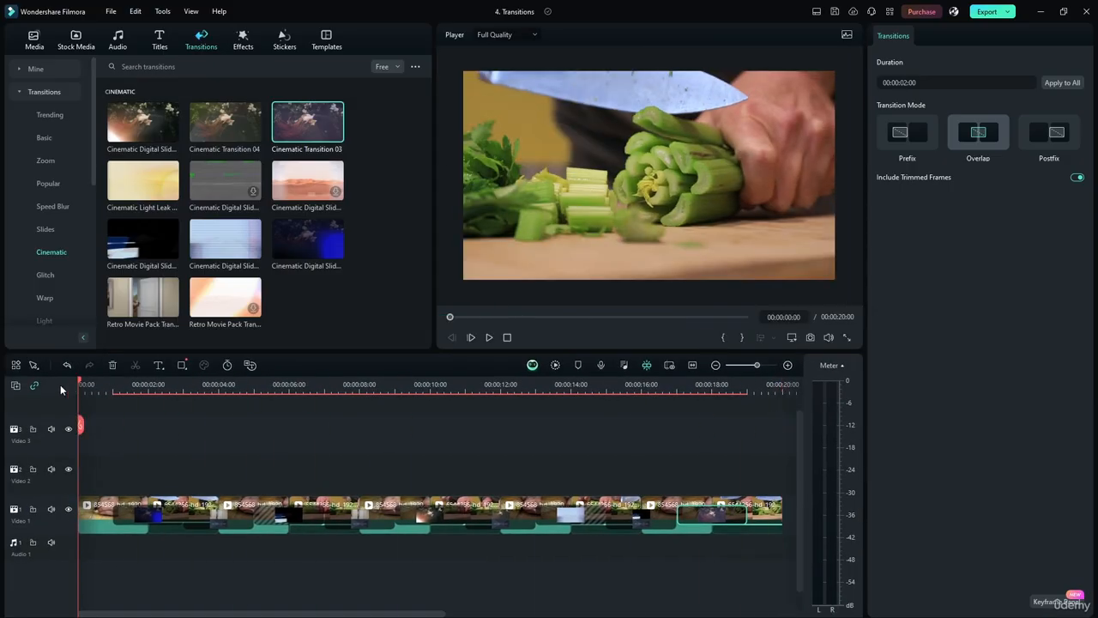
pyautogui.click(557, 365)
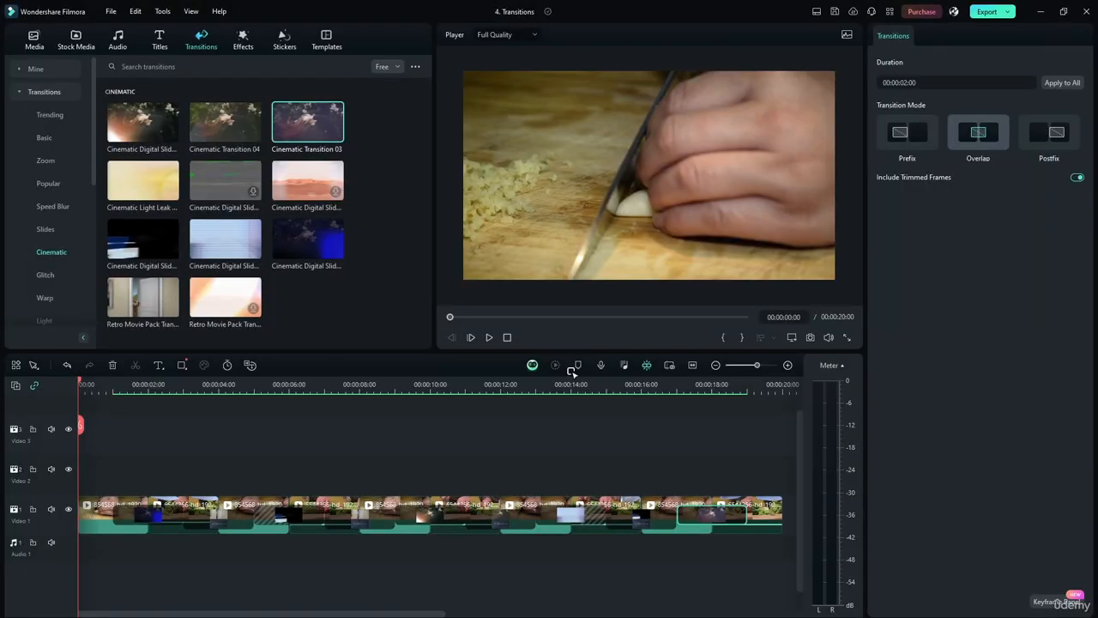
pyautogui.click(486, 338)
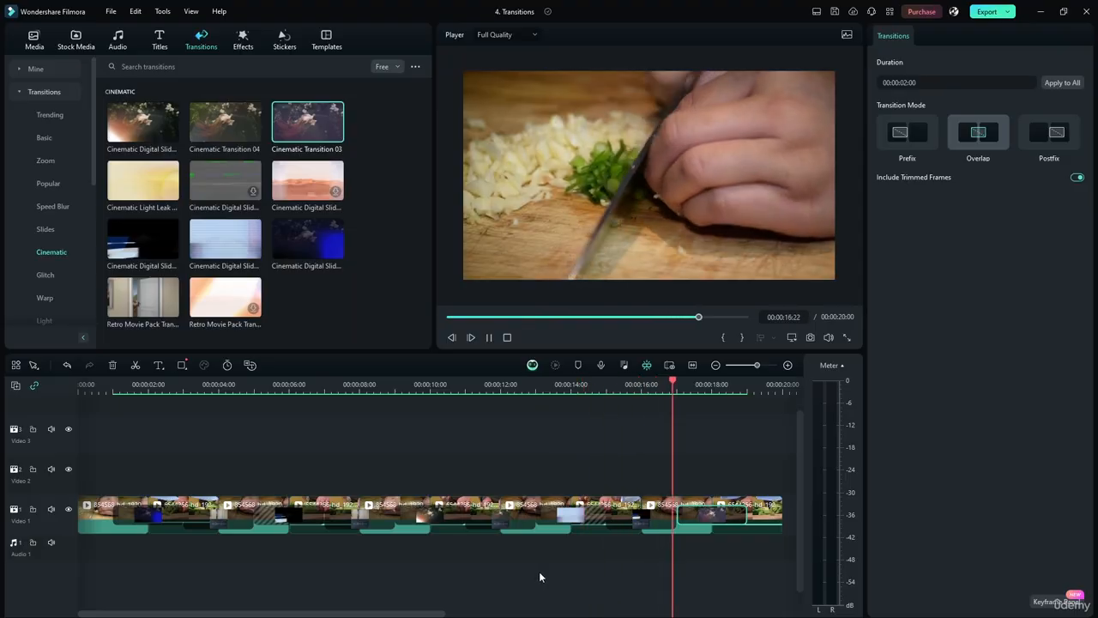
pyautogui.click(489, 337)
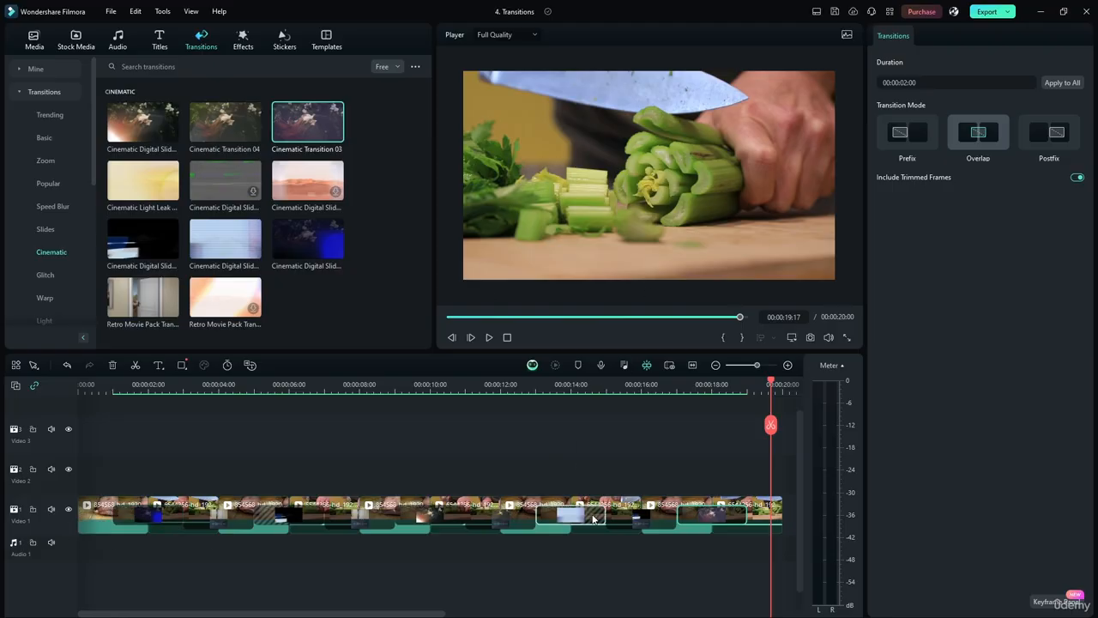
# Delete all the transitions between the clips on the timeline.
pyautogui.click(696, 415)
pyautogui.click(639, 515)
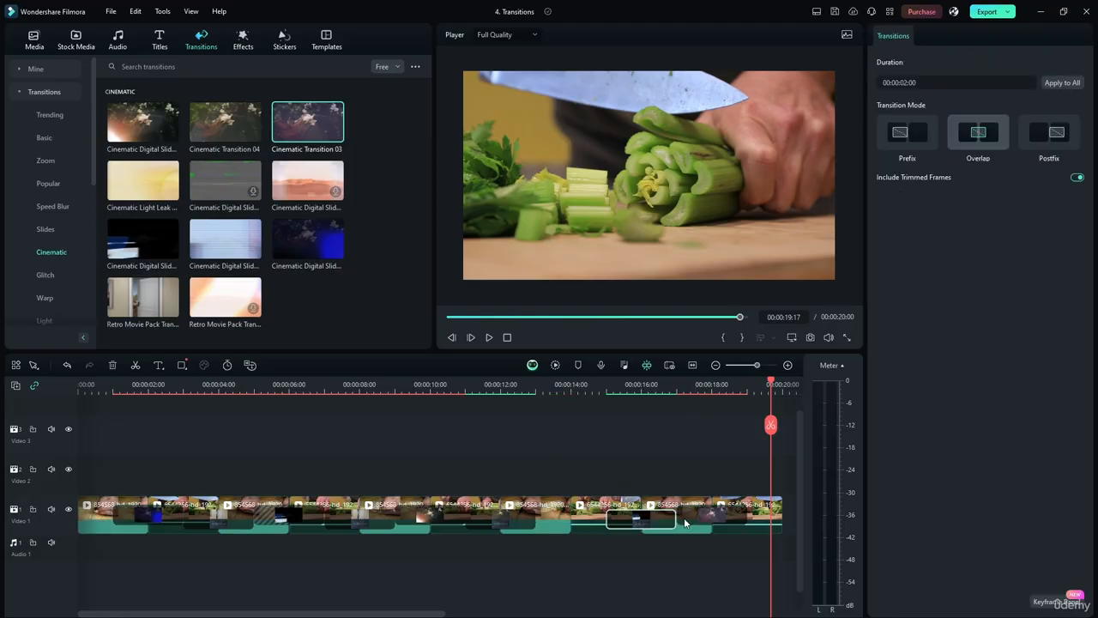
pyautogui.press('Delete')
pyautogui.click(423, 518)
pyautogui.press('Delete')
pyautogui.click(359, 520)
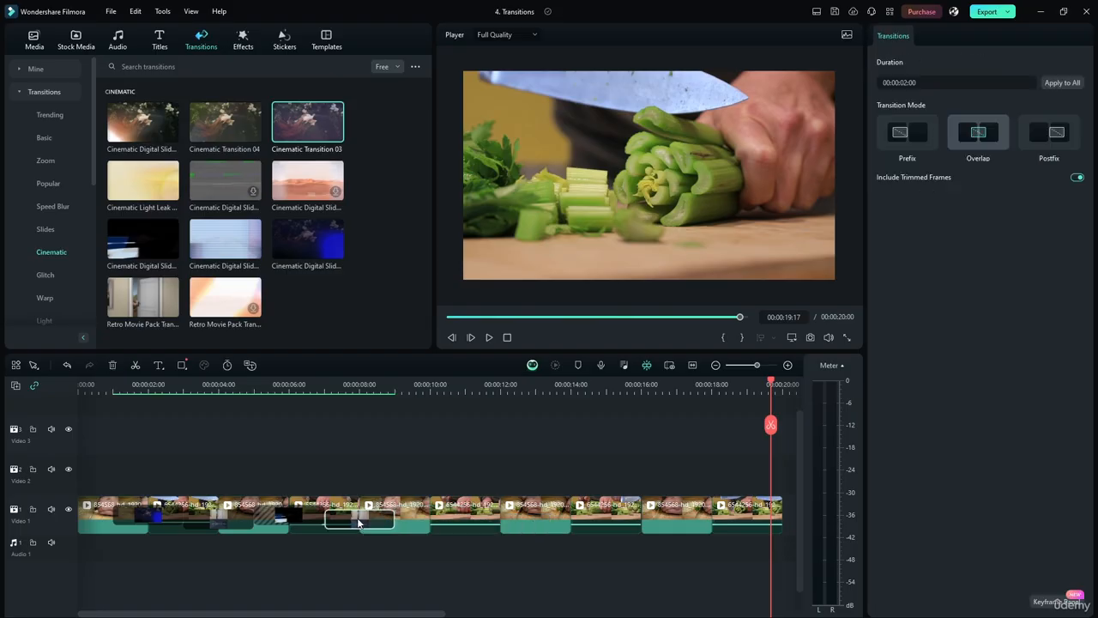
pyautogui.press('Delete')
pyautogui.click(304, 517)
pyautogui.press('Delete')
pyautogui.click(243, 519)
pyautogui.press('Delete')
pyautogui.press('Delete')
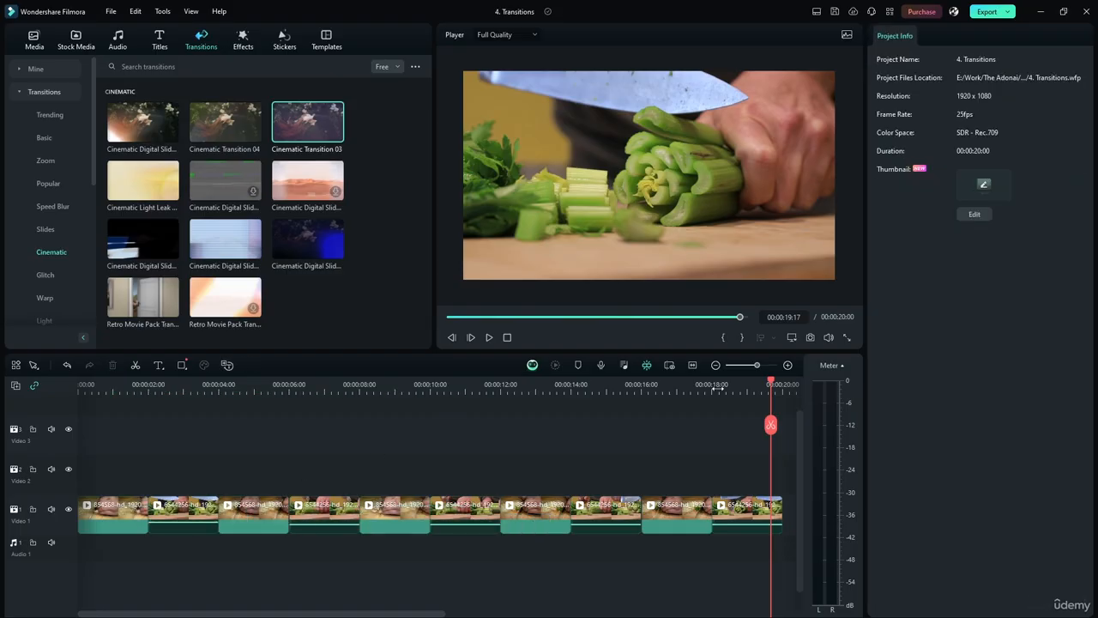
# Add the free Virus Title Pack transition from the Art category between the first and second clips and preview it from the start.
pyautogui.moveTo(771, 383); pyautogui.dragTo(79, 383)
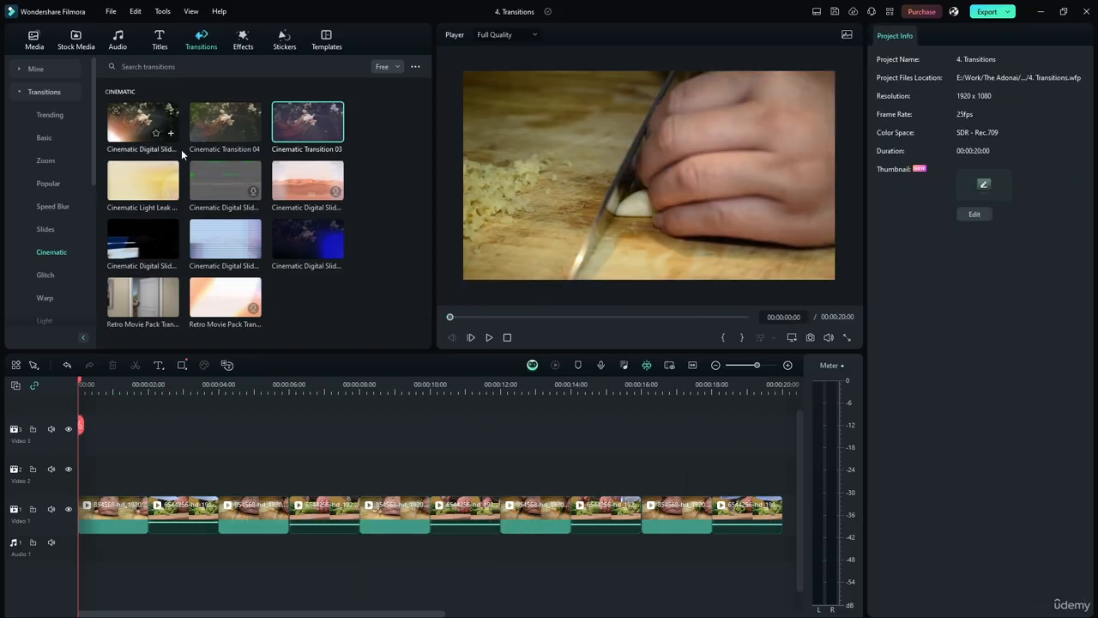
pyautogui.click(45, 274)
pyautogui.scroll(-5, 60, 253)
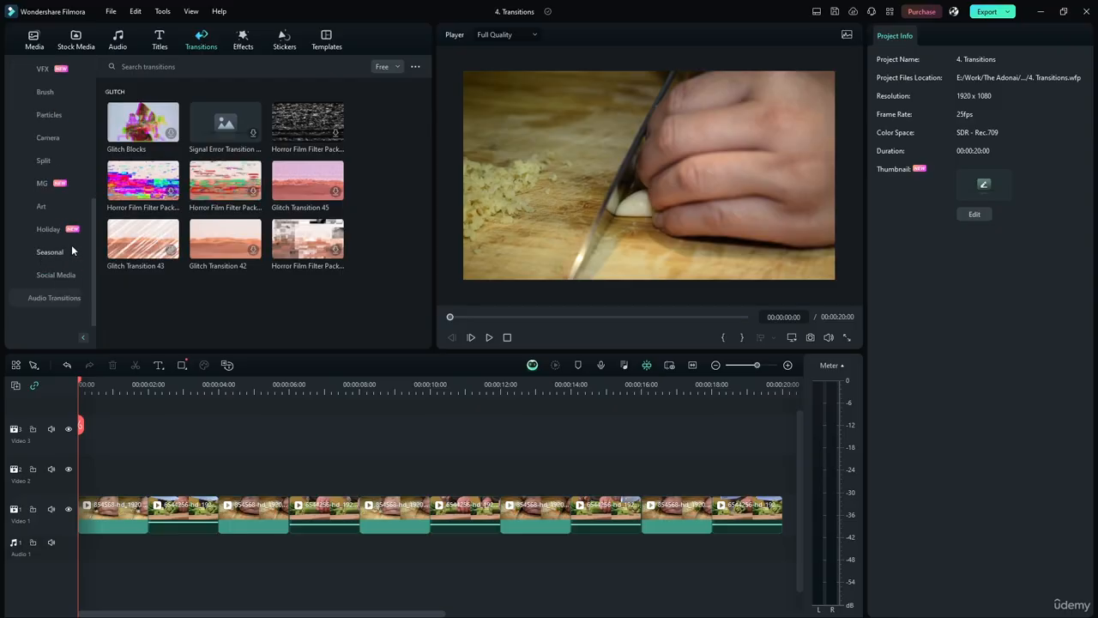
pyautogui.click(49, 251)
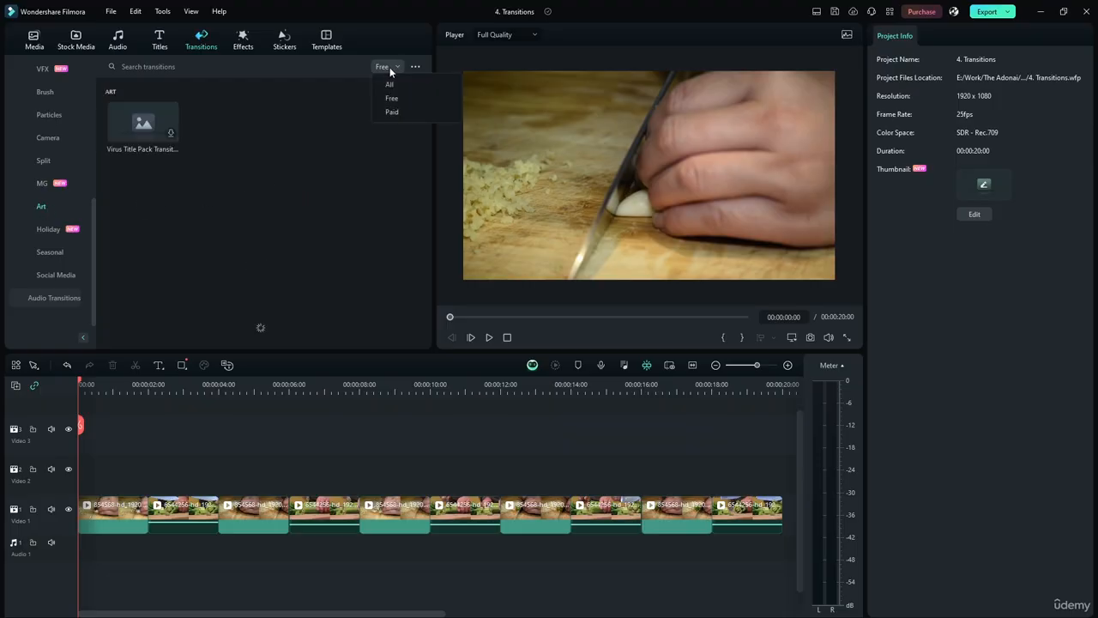
pyautogui.click(238, 122)
pyautogui.moveTo(137, 122); pyautogui.dragTo(142, 493)
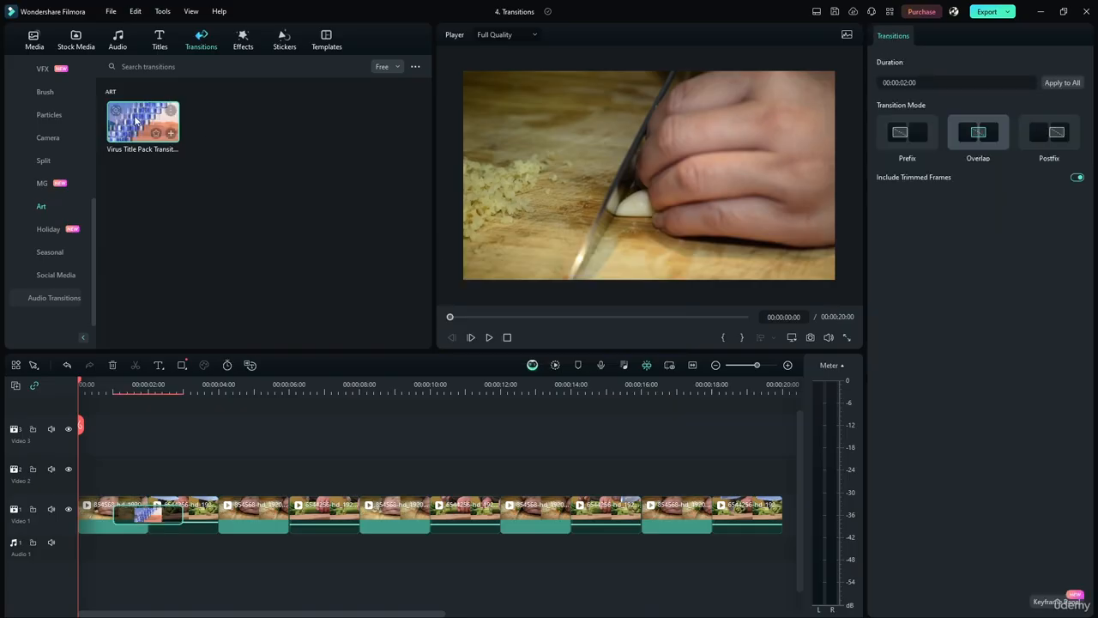
pyautogui.click(489, 338)
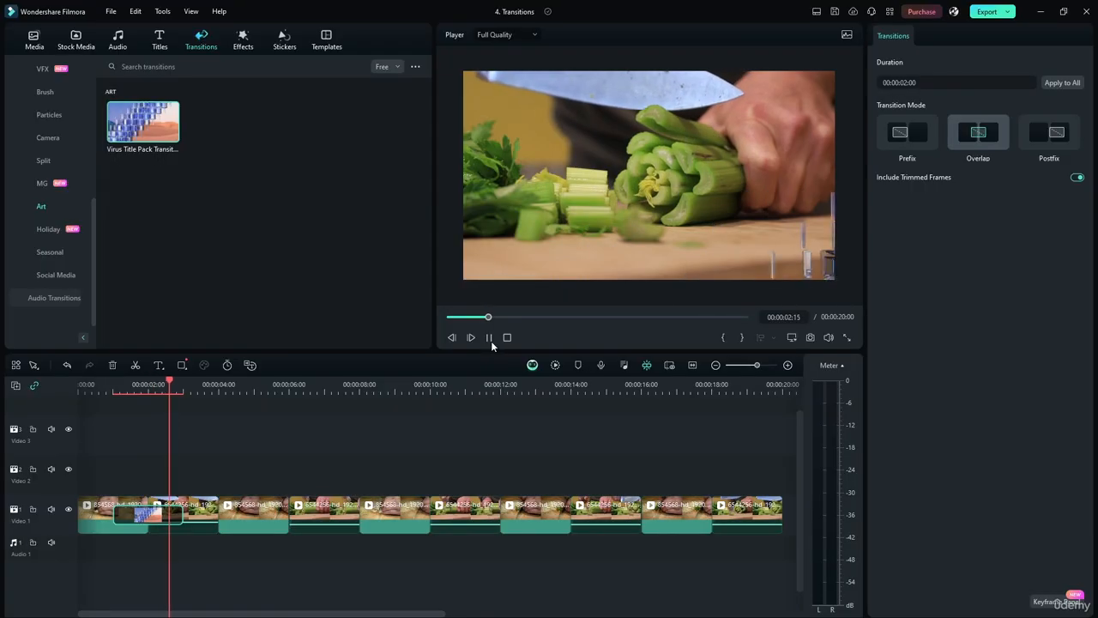
pyautogui.click(490, 338)
# Filter the Art transitions to Paid and replace the one between the first and second clips with the second-row Wedding Invitation transition.
pyautogui.click(385, 67)
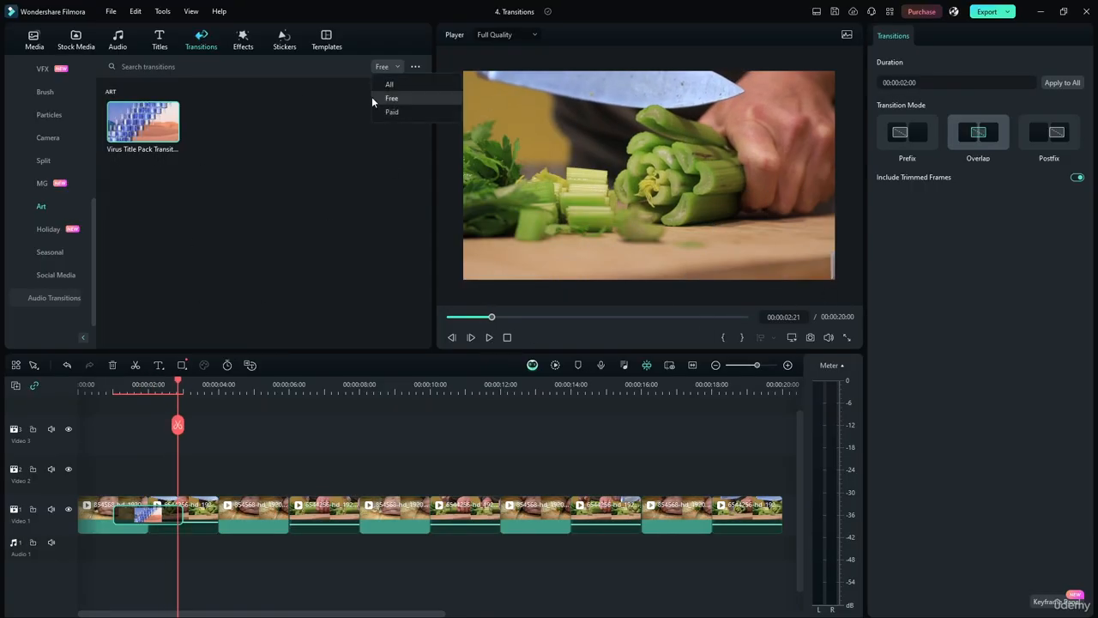
pyautogui.click(384, 107)
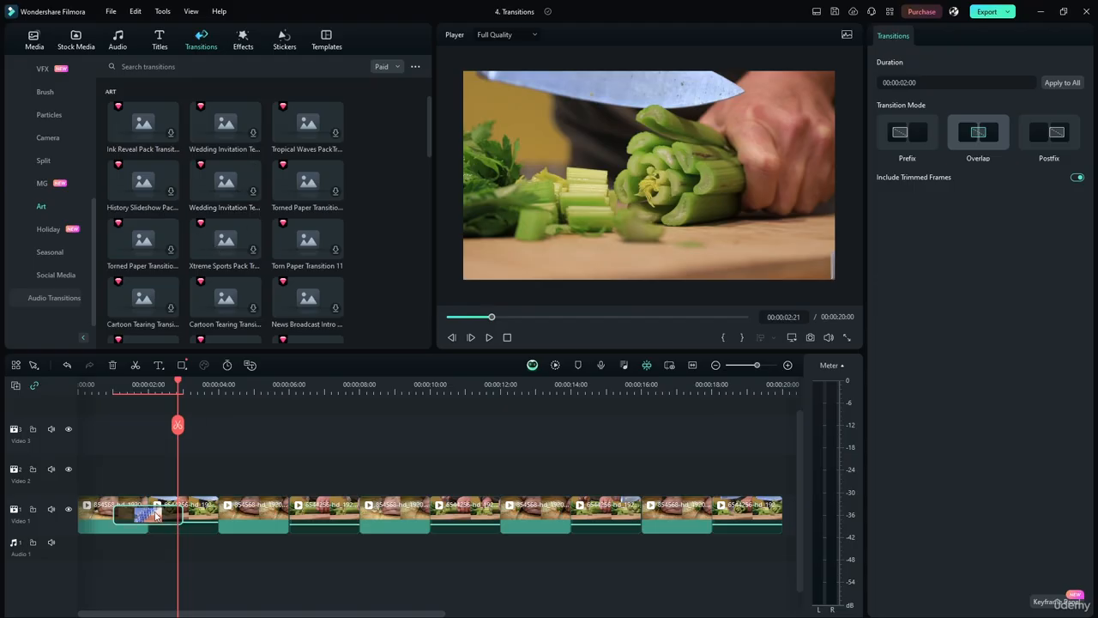
pyautogui.click(190, 433)
pyautogui.moveTo(219, 185); pyautogui.dragTo(147, 516)
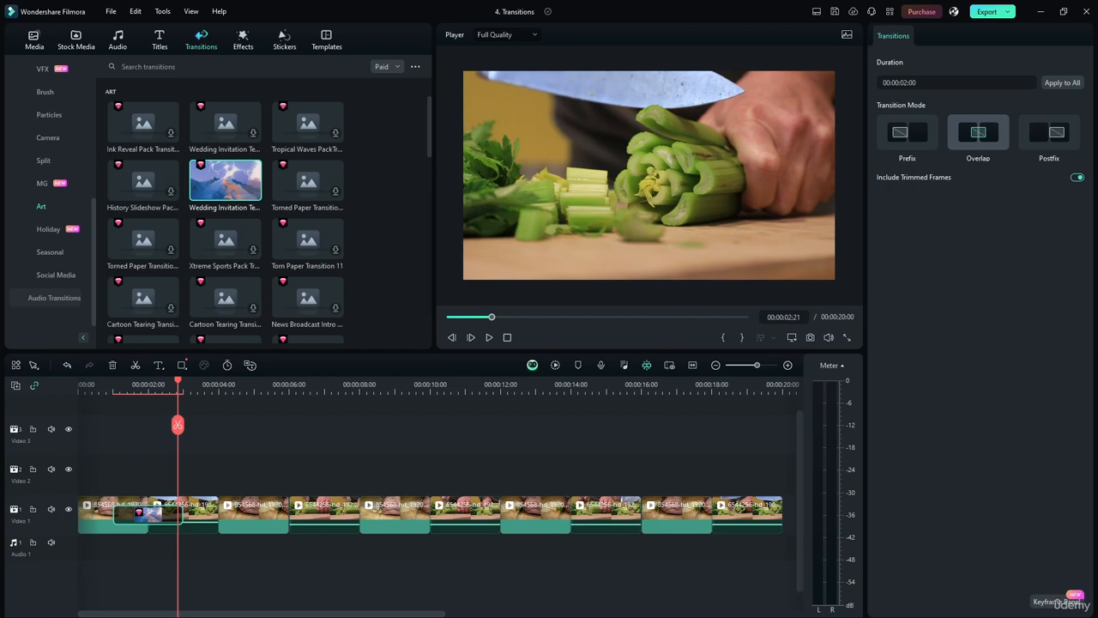
# Preview the Wedding Invitation transition from the start of the timeline and return the playhead to the start.
pyautogui.press('Home')
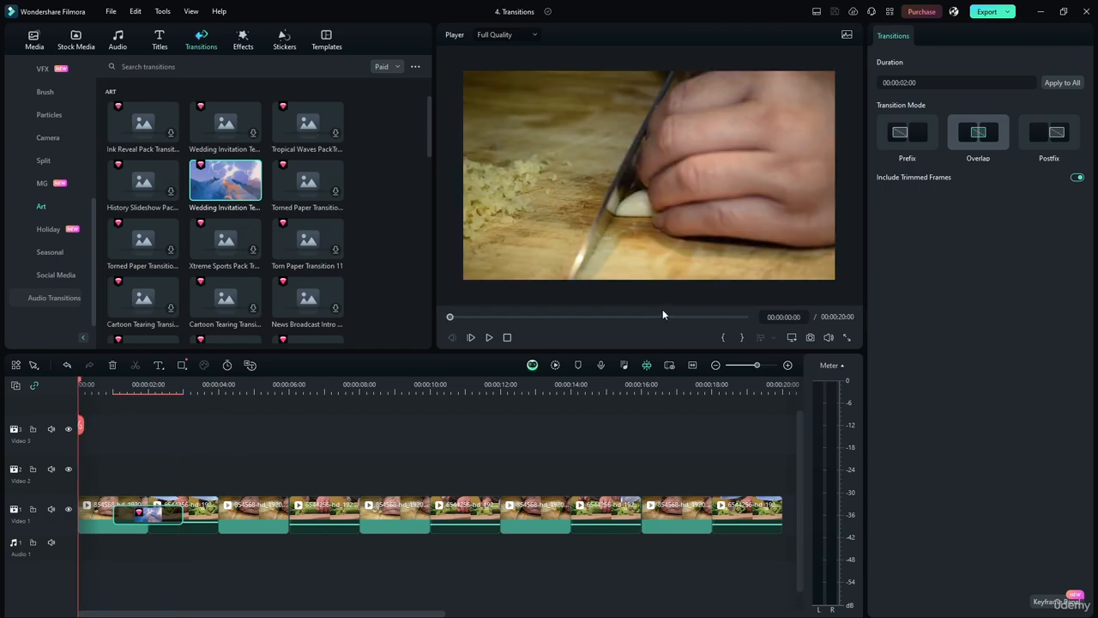
pyautogui.click(489, 337)
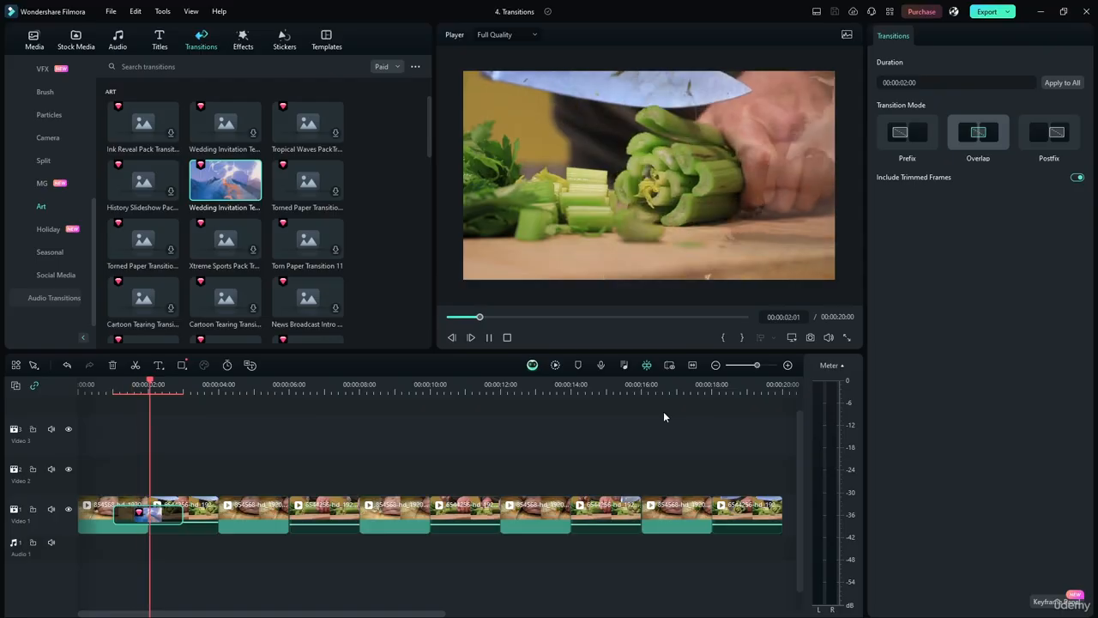
pyautogui.click(489, 337)
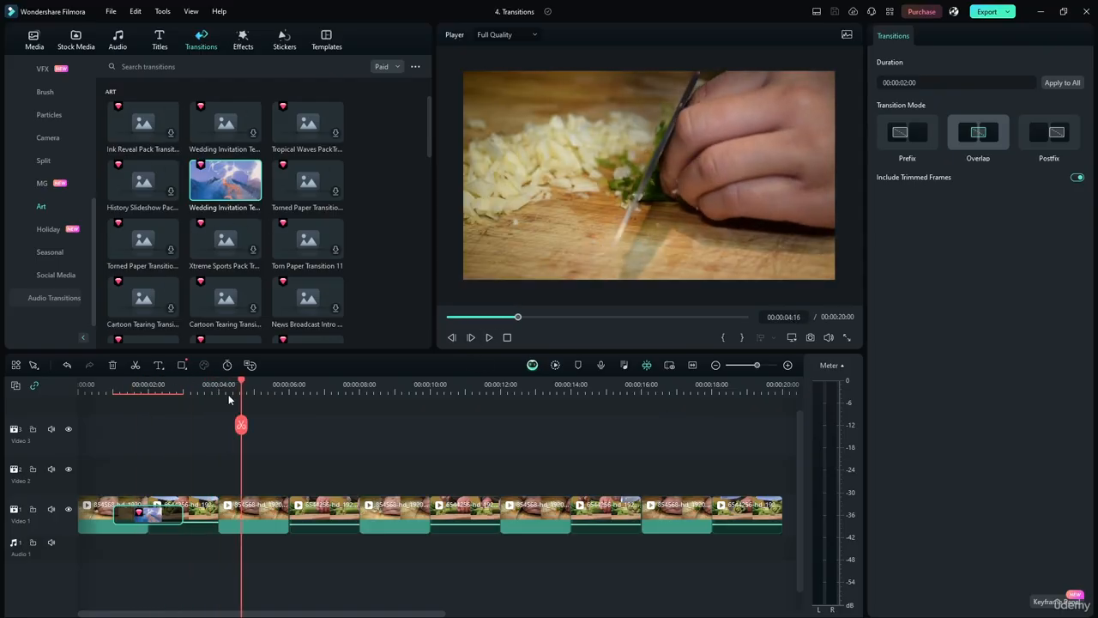
pyautogui.moveTo(241, 384); pyautogui.dragTo(79, 383)
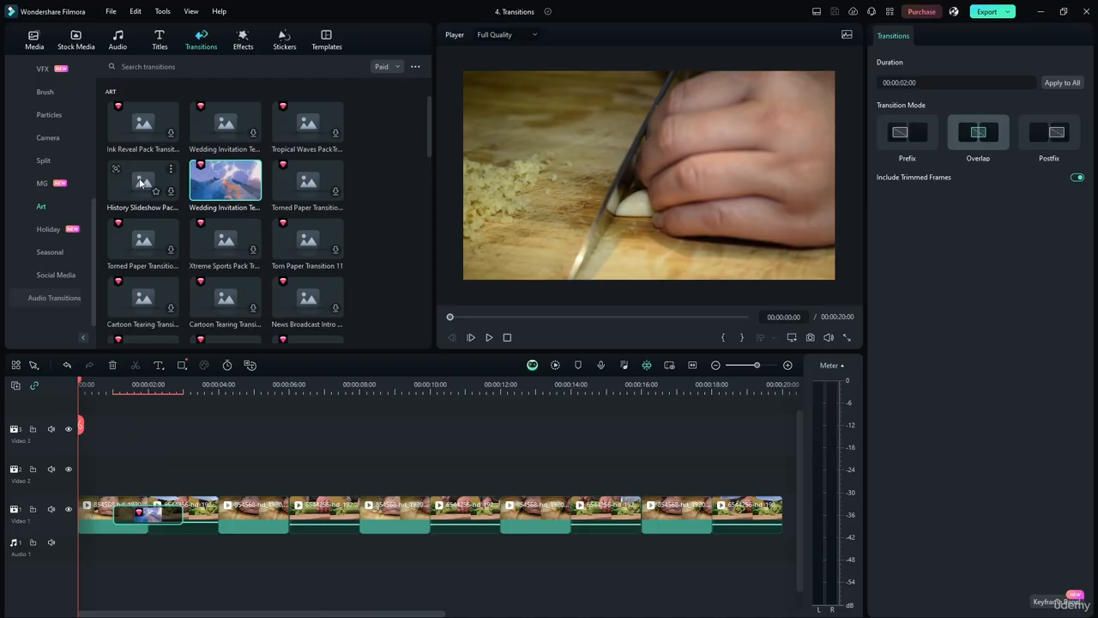
# Add the History Slideshow Pack transition between the second and third clips and preview it from the start.
pyautogui.click(140, 183)
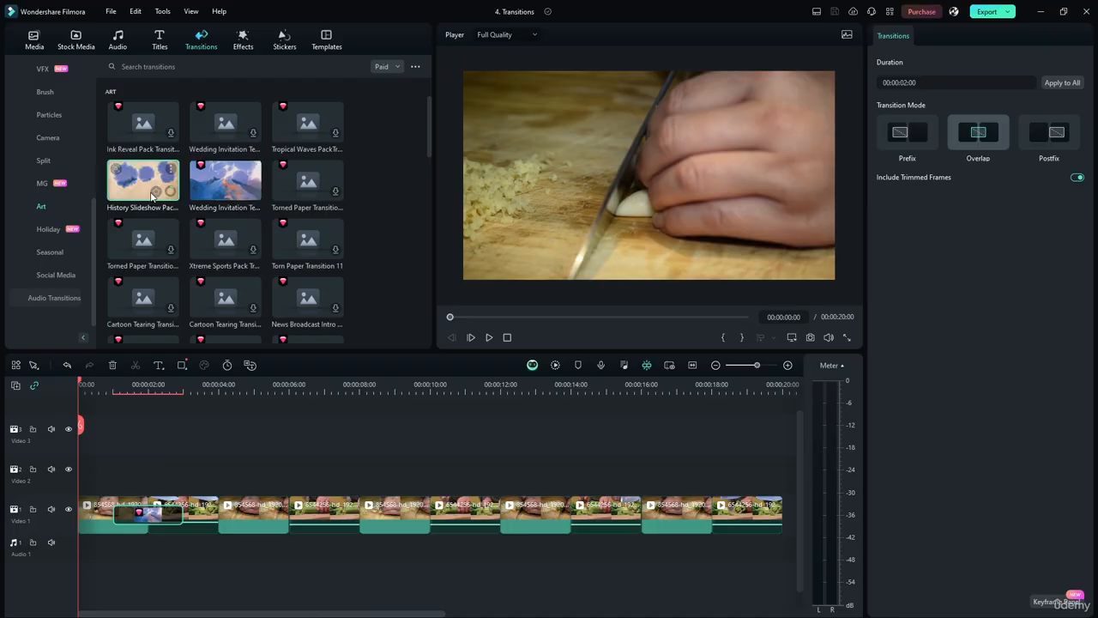
pyautogui.moveTo(131, 177); pyautogui.dragTo(219, 515)
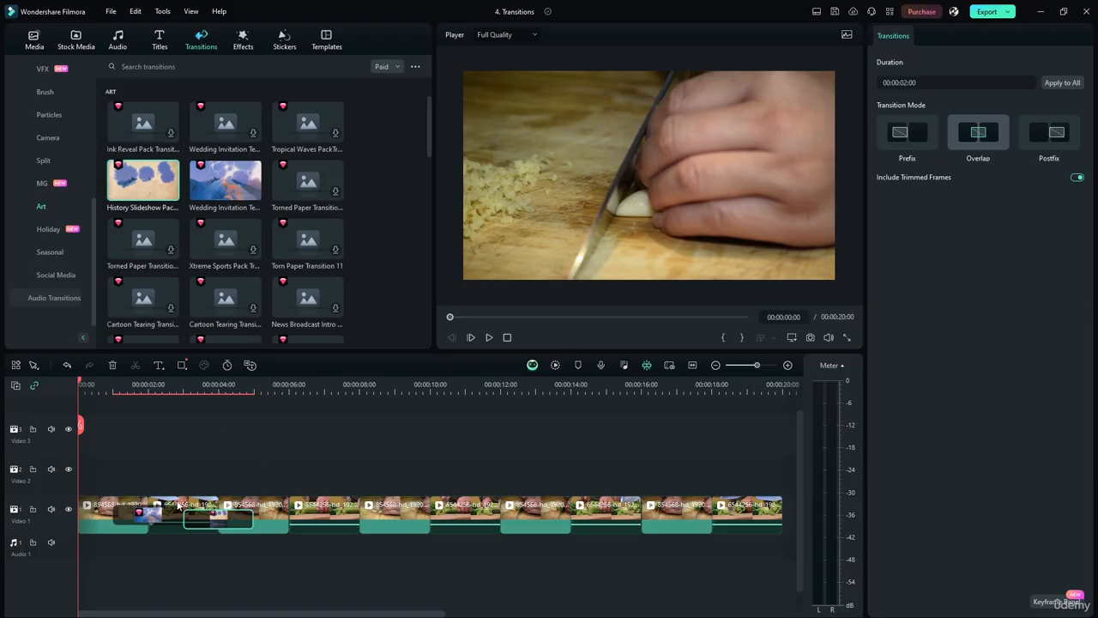
pyautogui.click(486, 337)
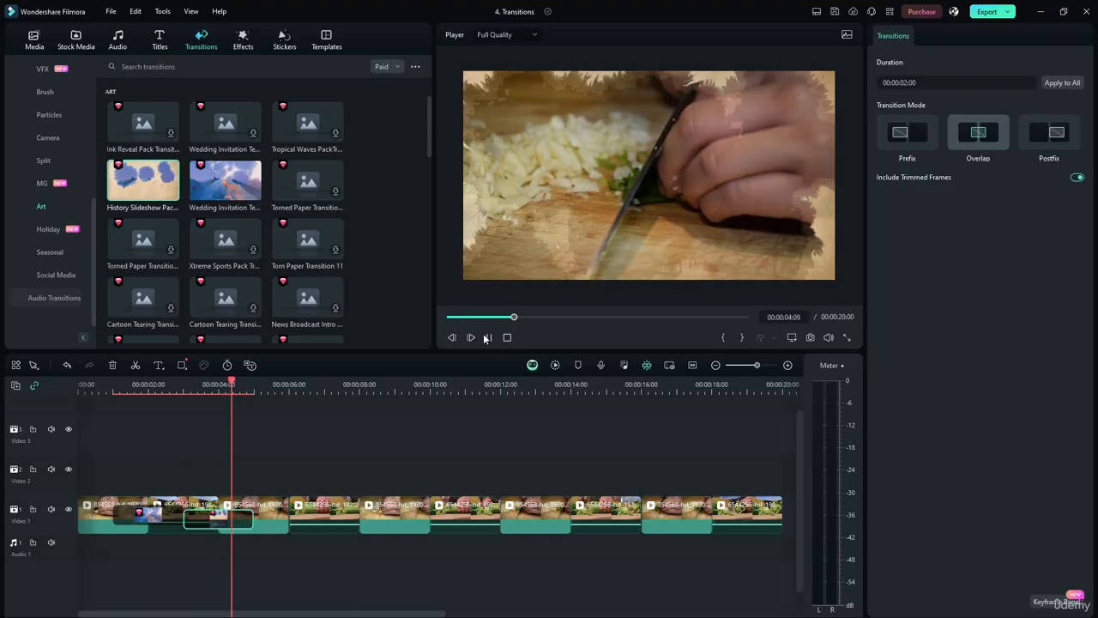
pyautogui.click(486, 338)
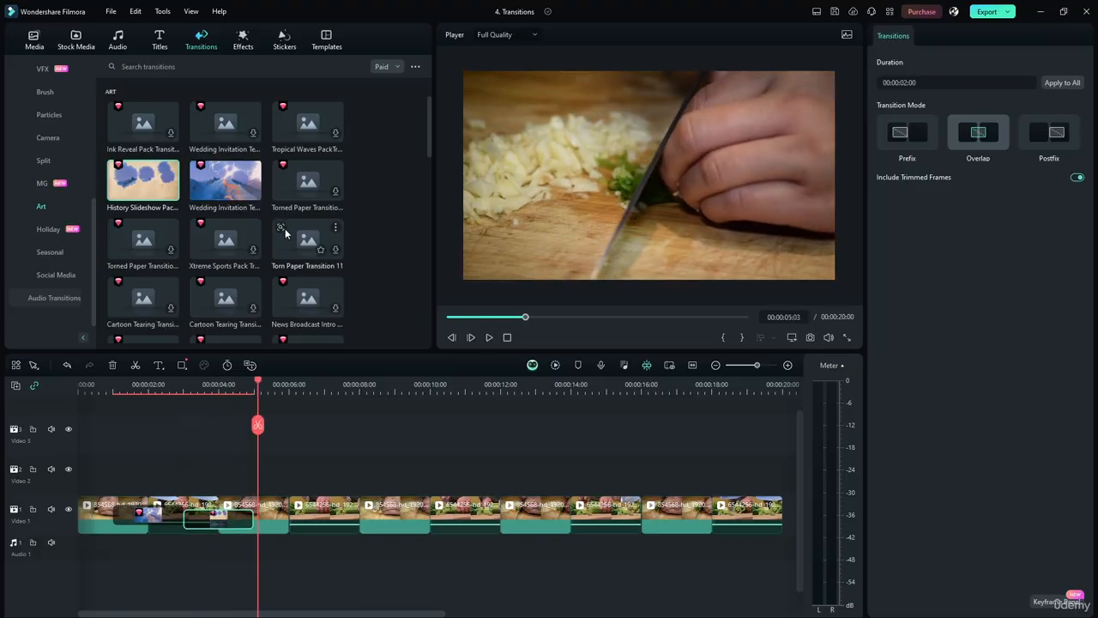
# Replace both Art transitions with the first Social Graphic transition from Social Media between clips one and two, and return the playhead to the start.
pyautogui.press('Delete')
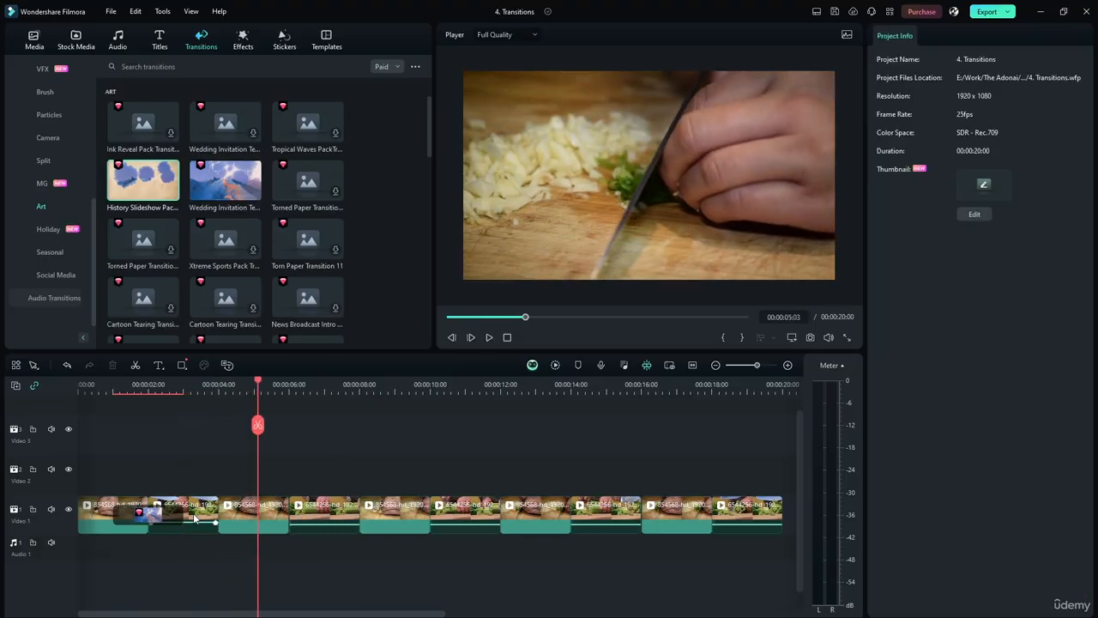
pyautogui.click(48, 275)
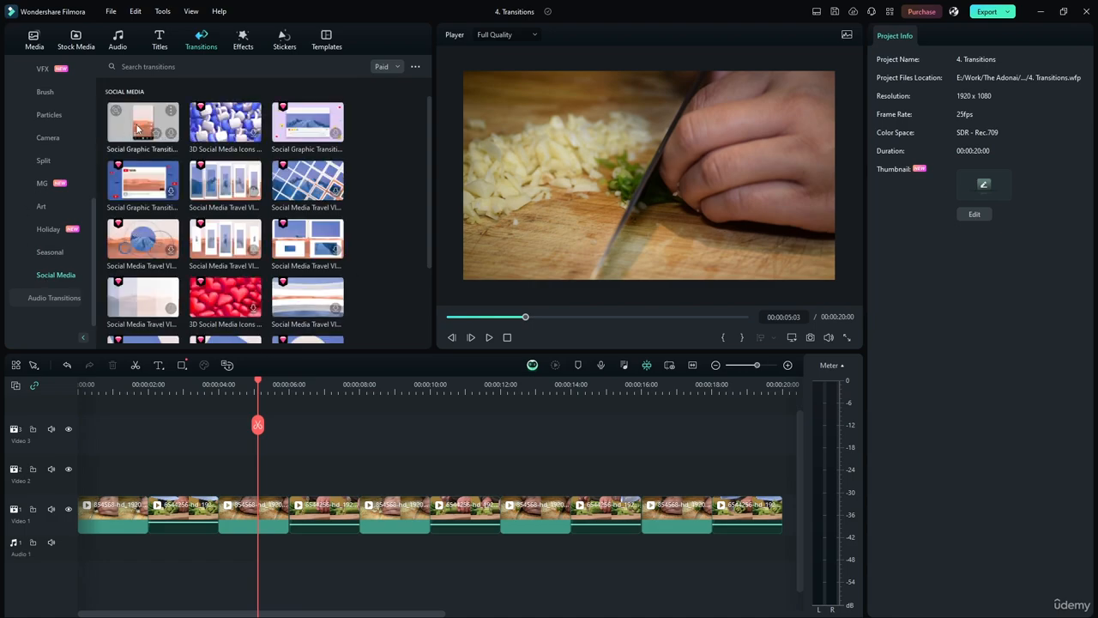
pyautogui.moveTo(136, 128); pyautogui.dragTo(171, 510)
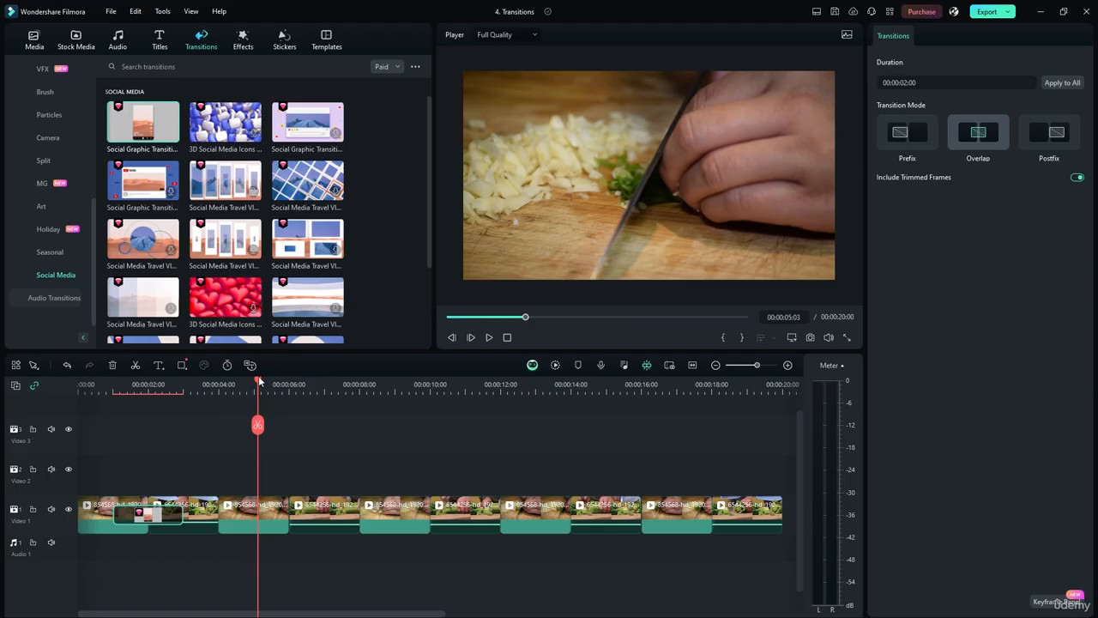
pyautogui.moveTo(259, 380); pyautogui.dragTo(13, 397)
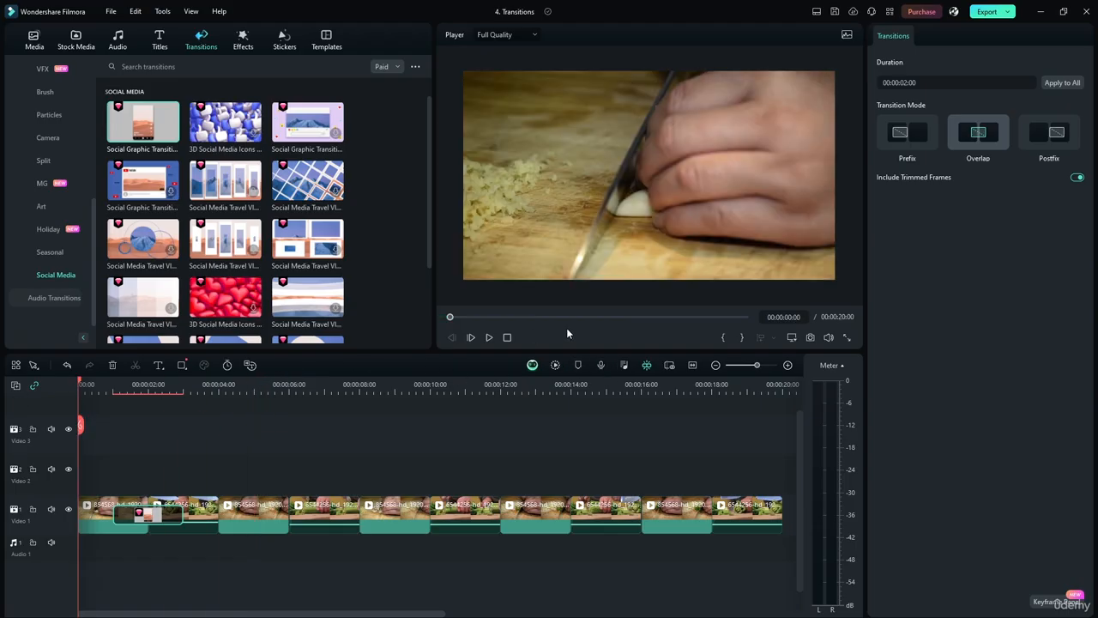
# Mark the range from 00:00:01:00 to 00:00:03:00 around the Social Graphic transition with in and out points and render it.
pyautogui.click(112, 384)
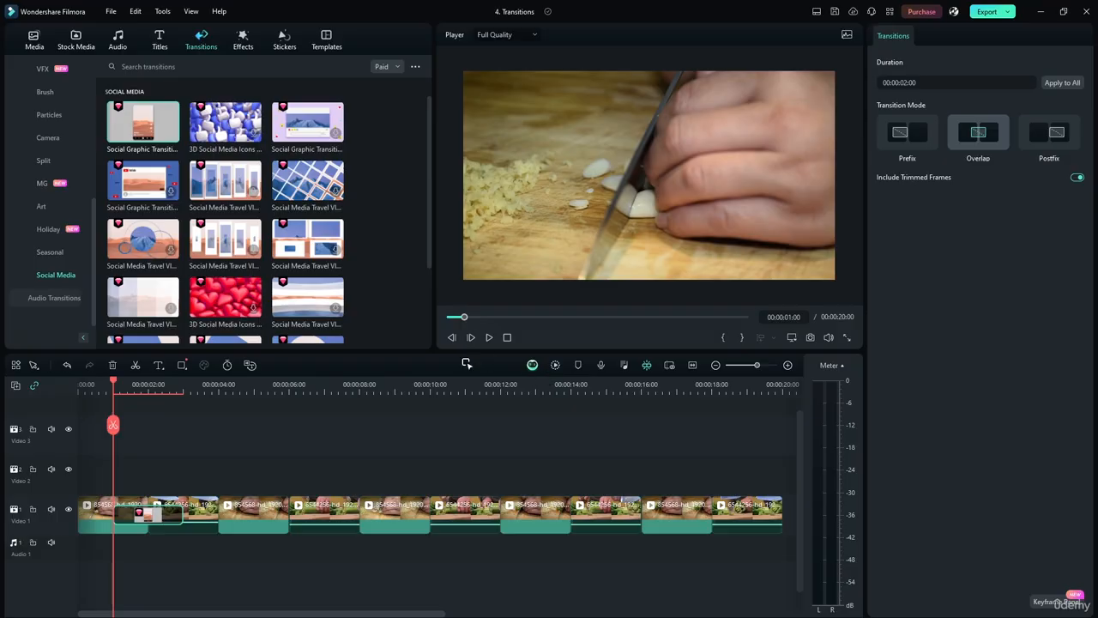
pyautogui.click(721, 337)
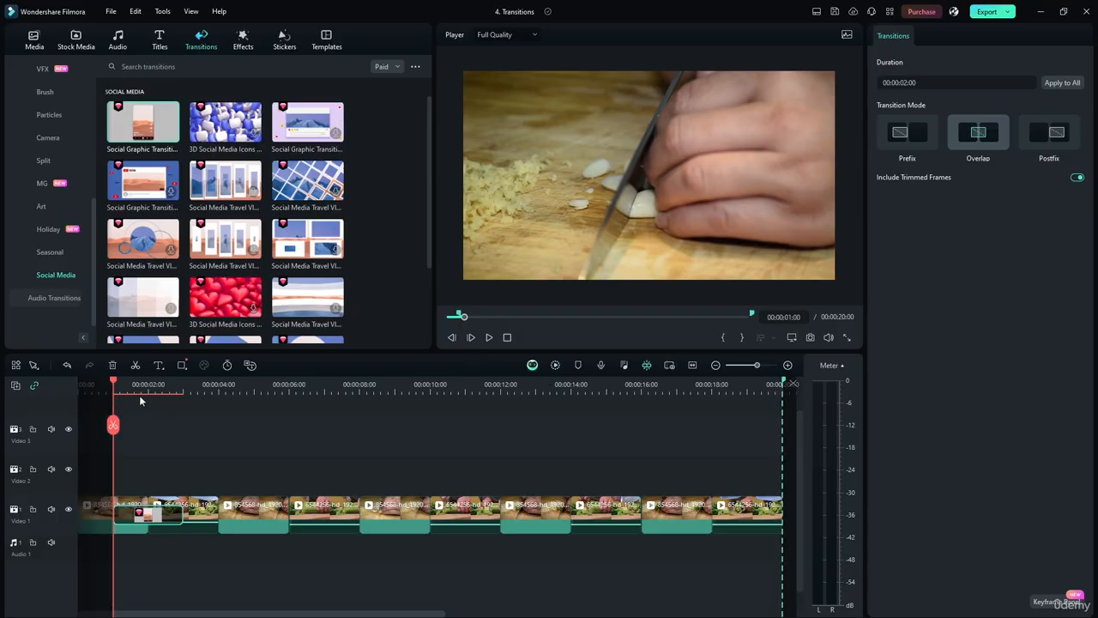
pyautogui.moveTo(112, 382); pyautogui.dragTo(186, 388)
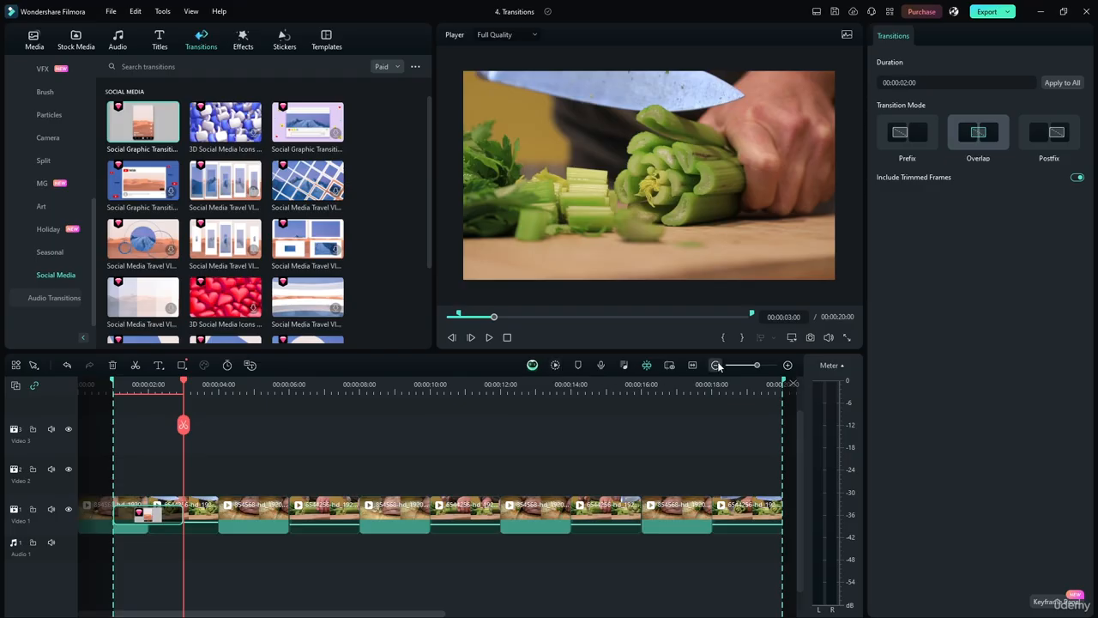
pyautogui.click(743, 337)
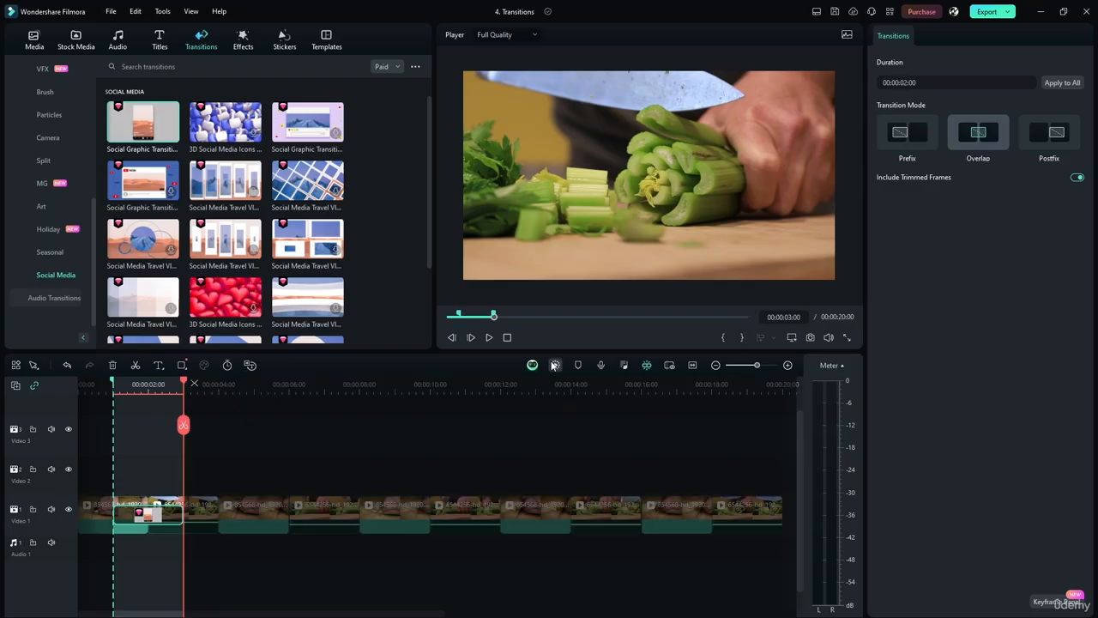
pyautogui.click(554, 366)
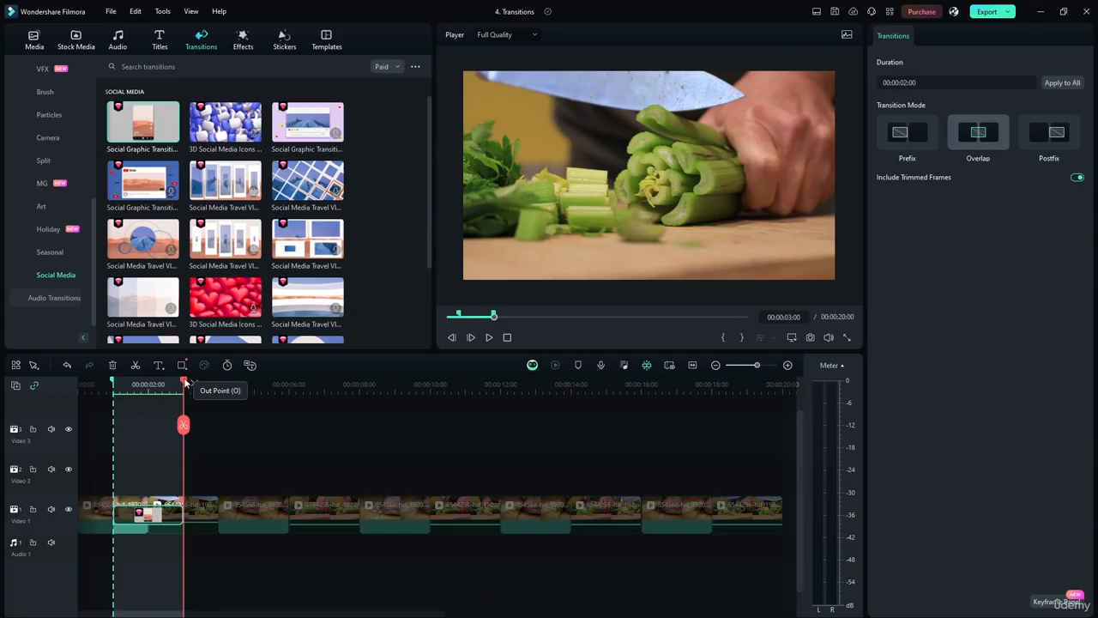
# Return the playhead to the start, clear the in and out range, and deselect the transition.
pyautogui.moveTo(185, 382); pyautogui.dragTo(80, 384)
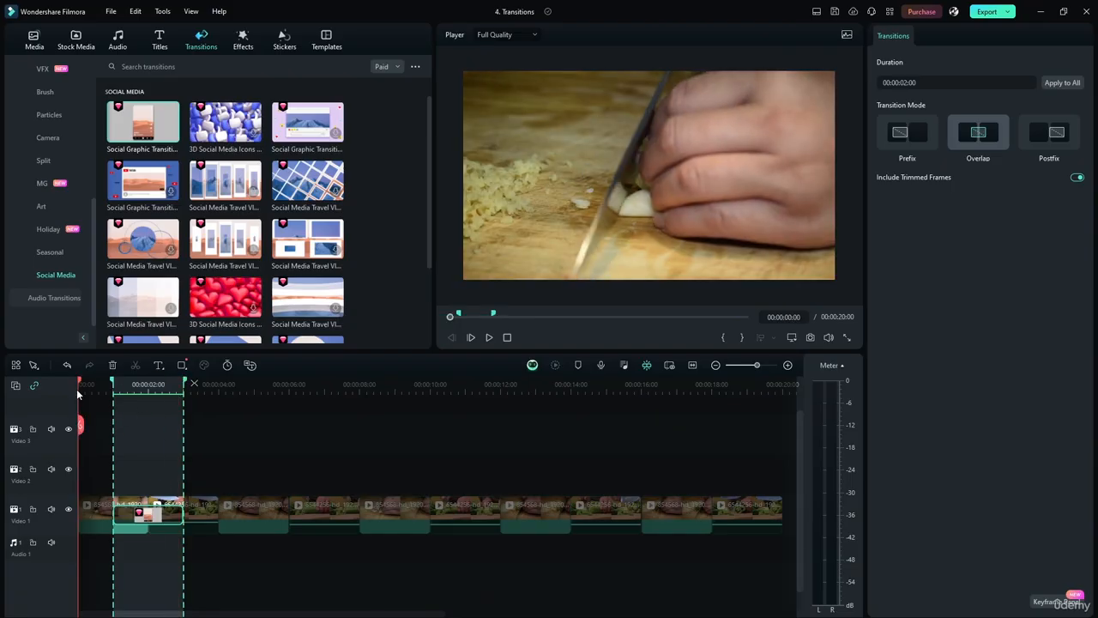
pyautogui.click(723, 338)
pyautogui.click(742, 337)
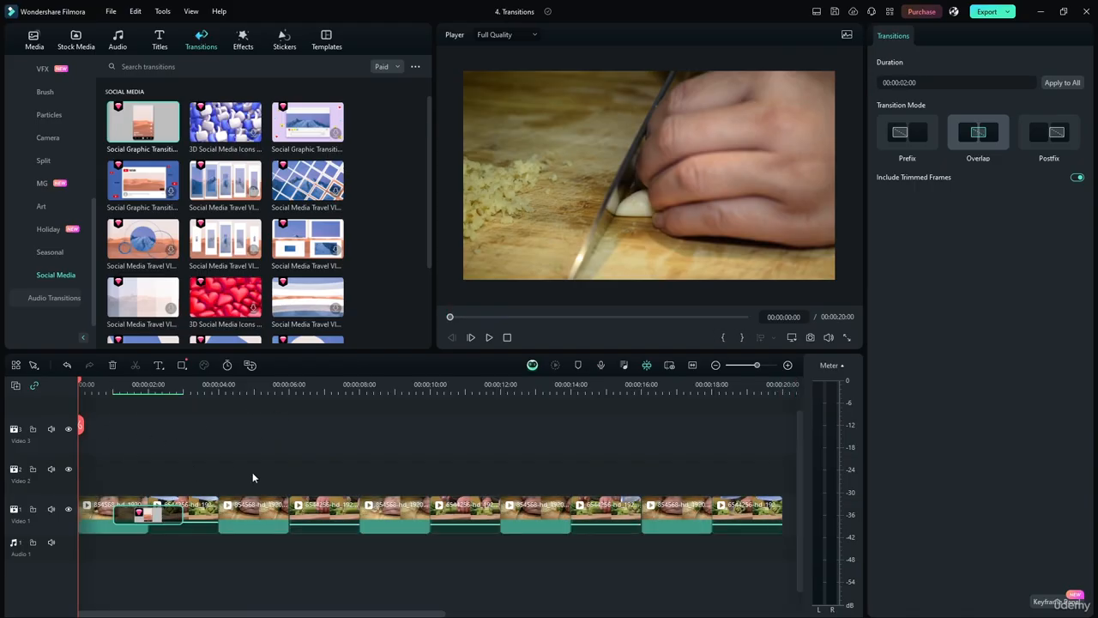
pyautogui.click(129, 449)
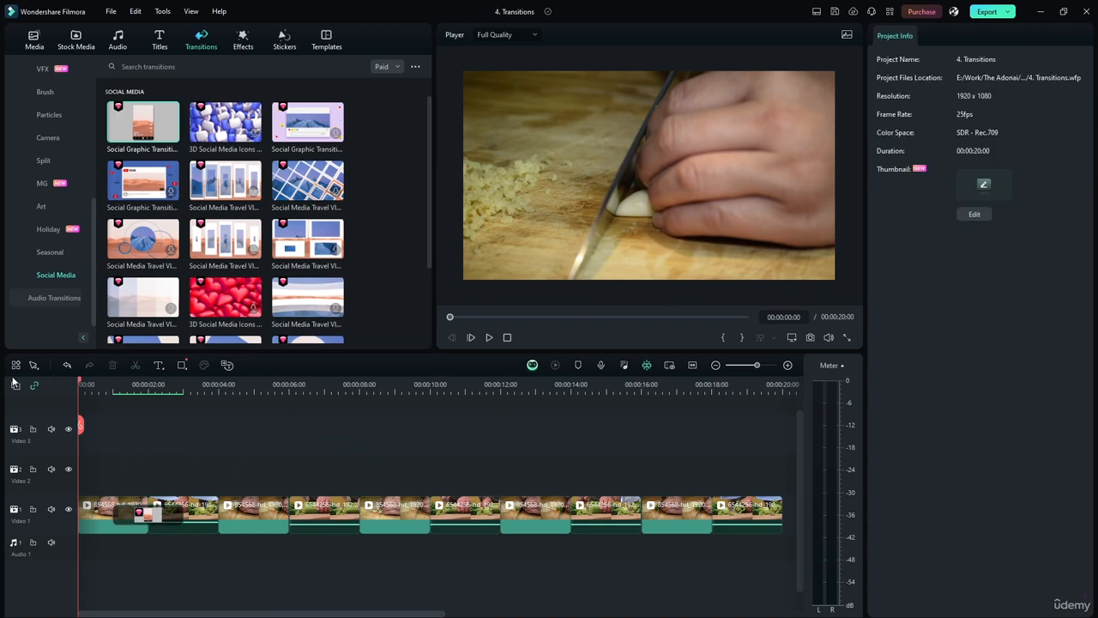
# Play back the rendered Social Graphic transition several times, restarting from the beginning of the timeline and pausing partway through.
pyautogui.click(487, 337)
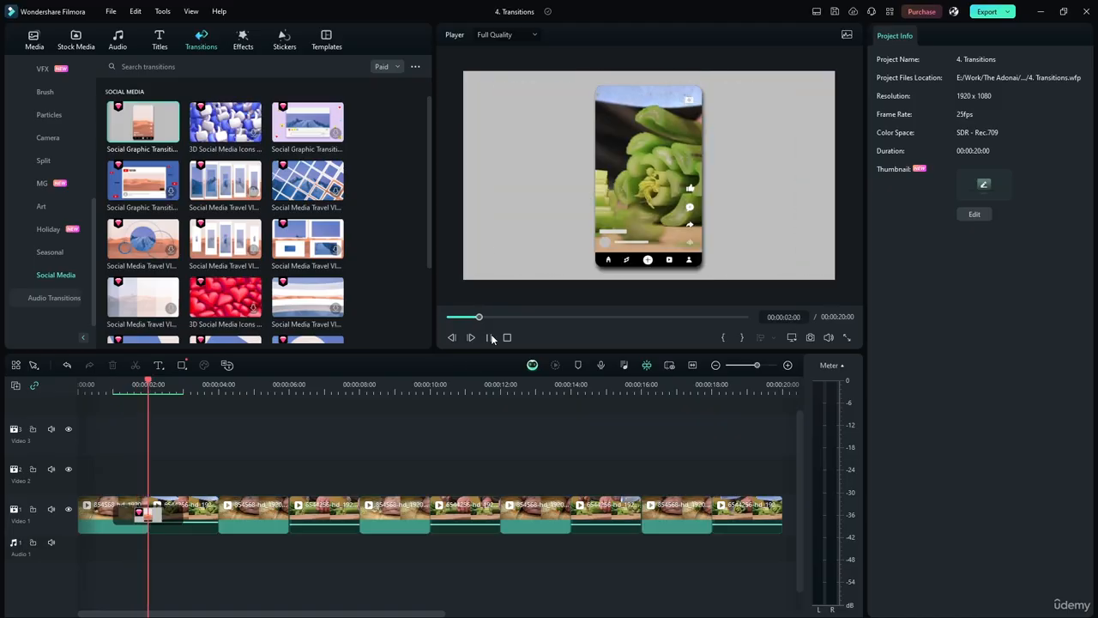
pyautogui.click(490, 337)
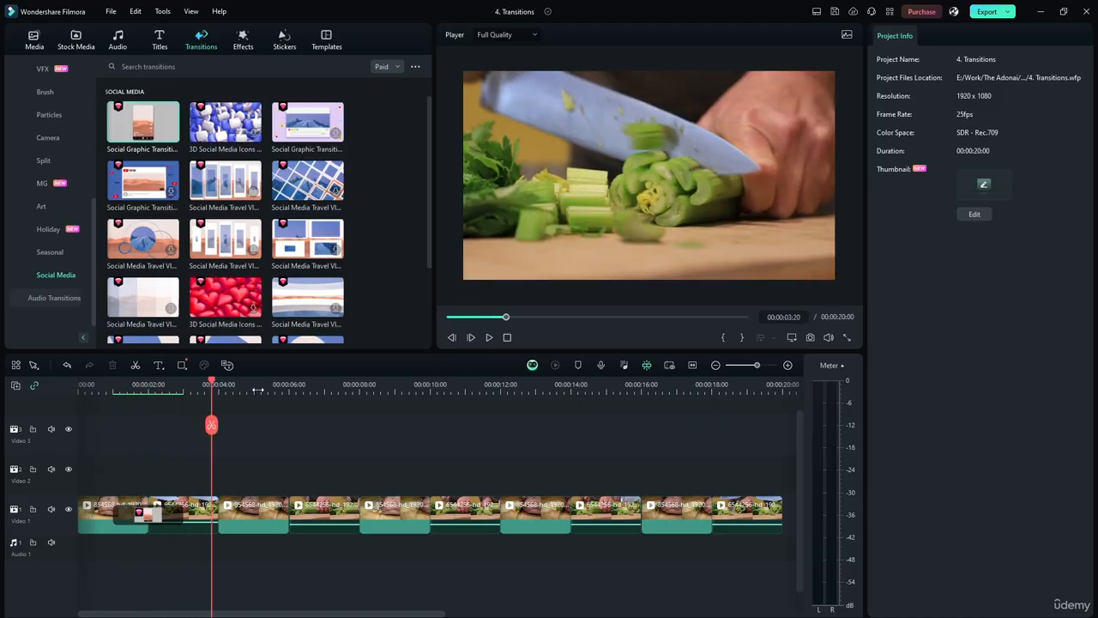
pyautogui.moveTo(214, 386); pyautogui.dragTo(79, 385)
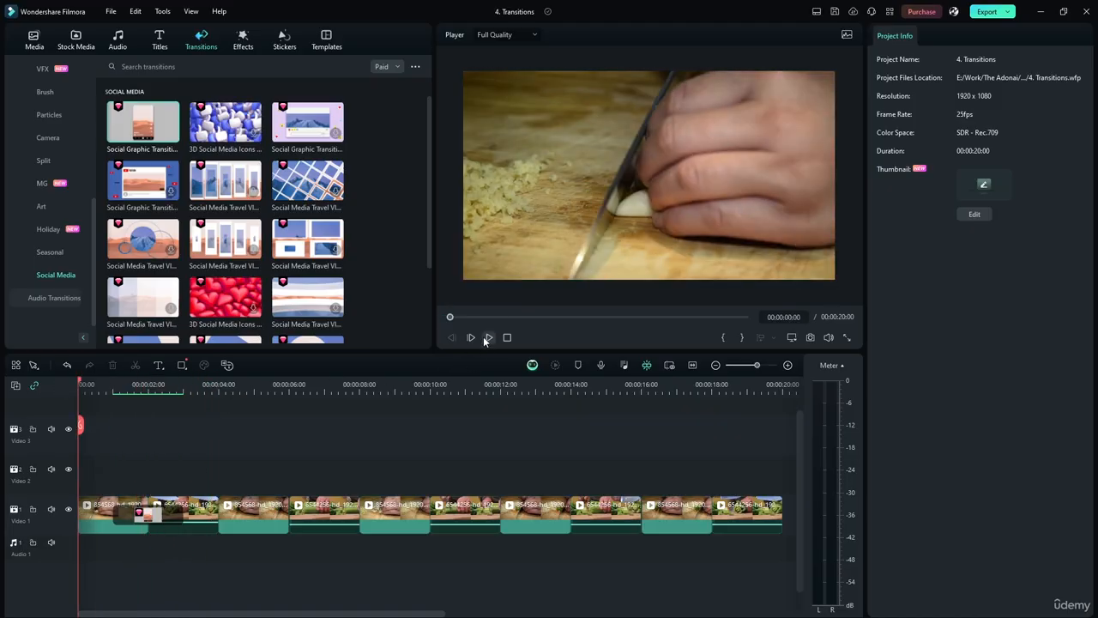
pyautogui.click(486, 338)
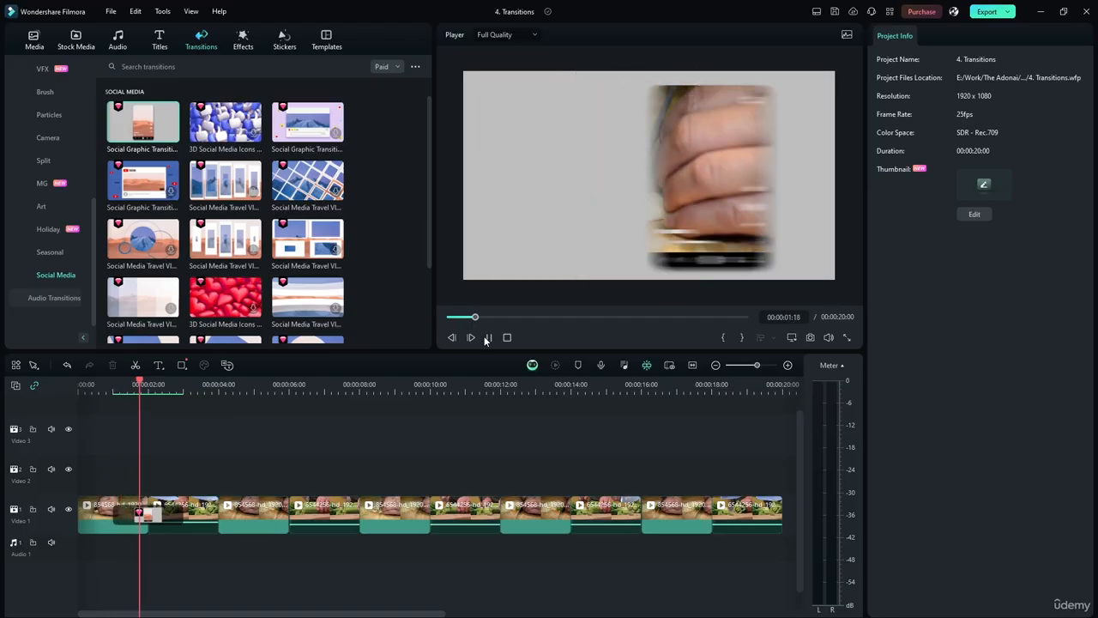
pyautogui.click(486, 338)
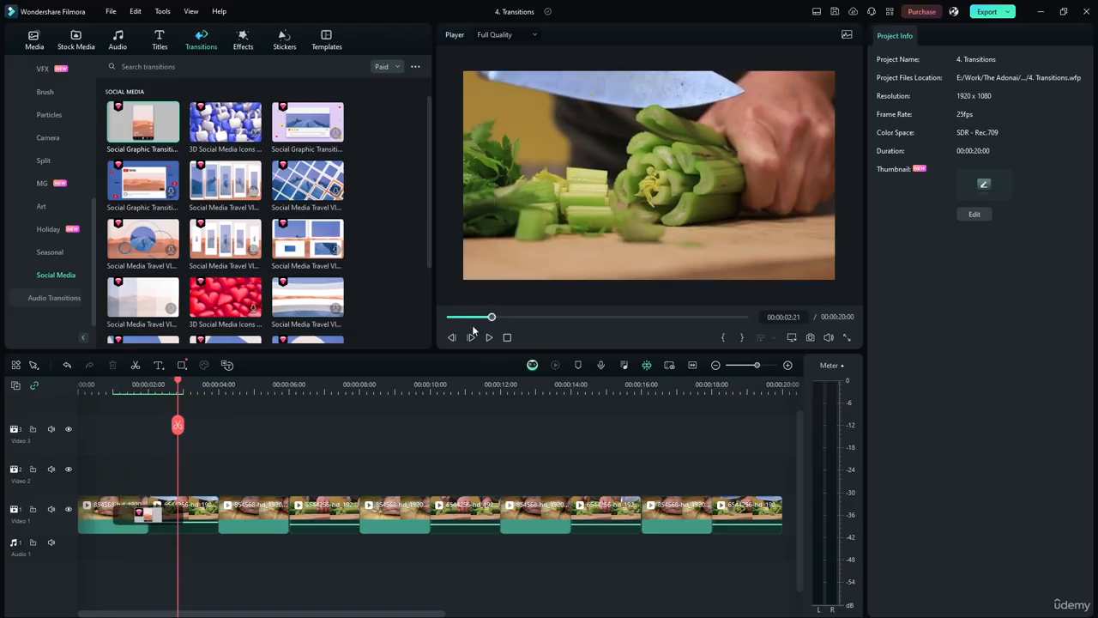
pyautogui.moveTo(169, 385); pyautogui.dragTo(79, 385)
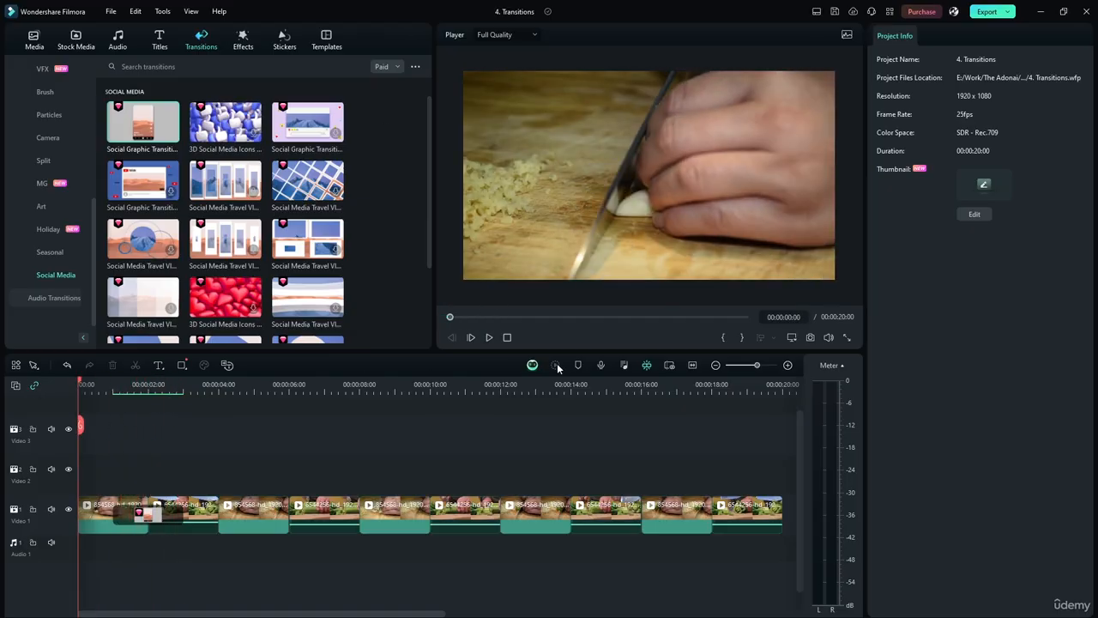
pyautogui.click(485, 338)
pyautogui.click(486, 338)
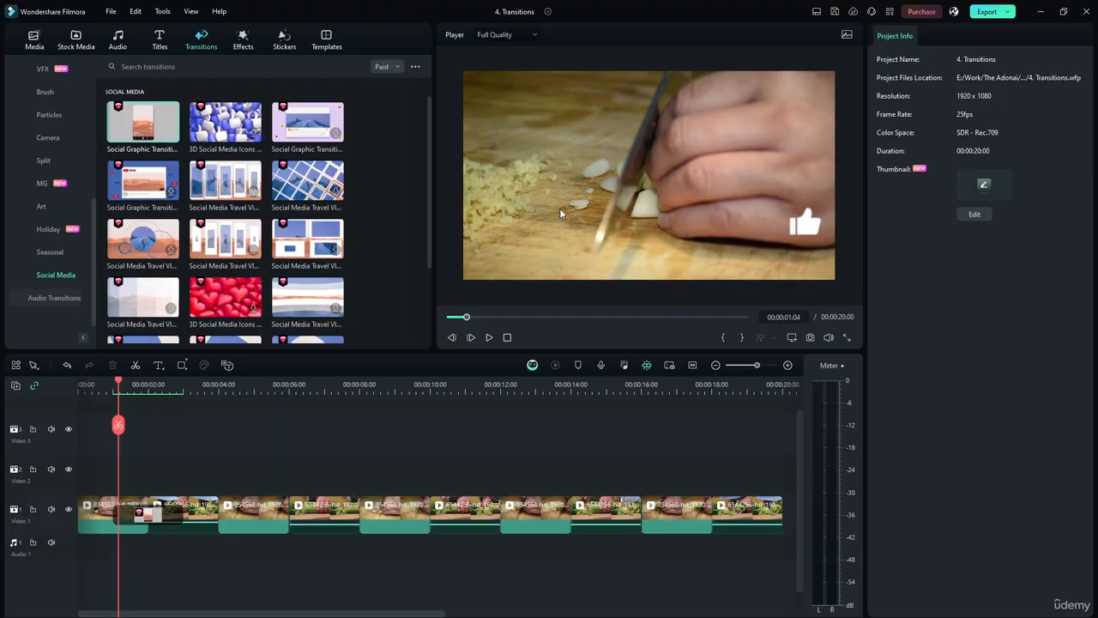
pyautogui.click(488, 337)
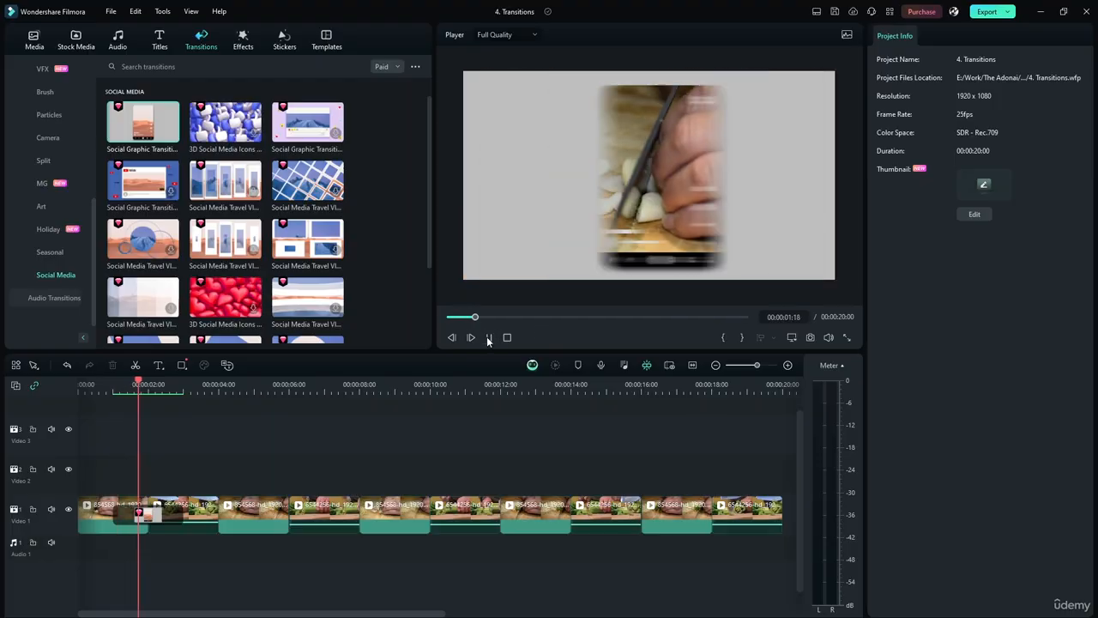
pyautogui.click(486, 336)
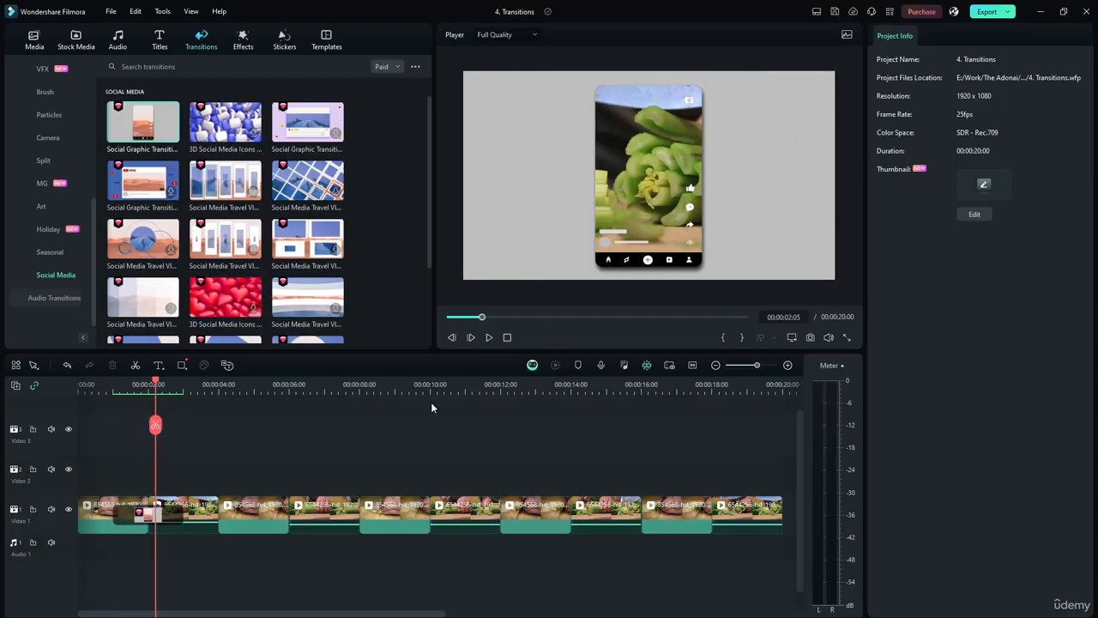
pyautogui.click(486, 338)
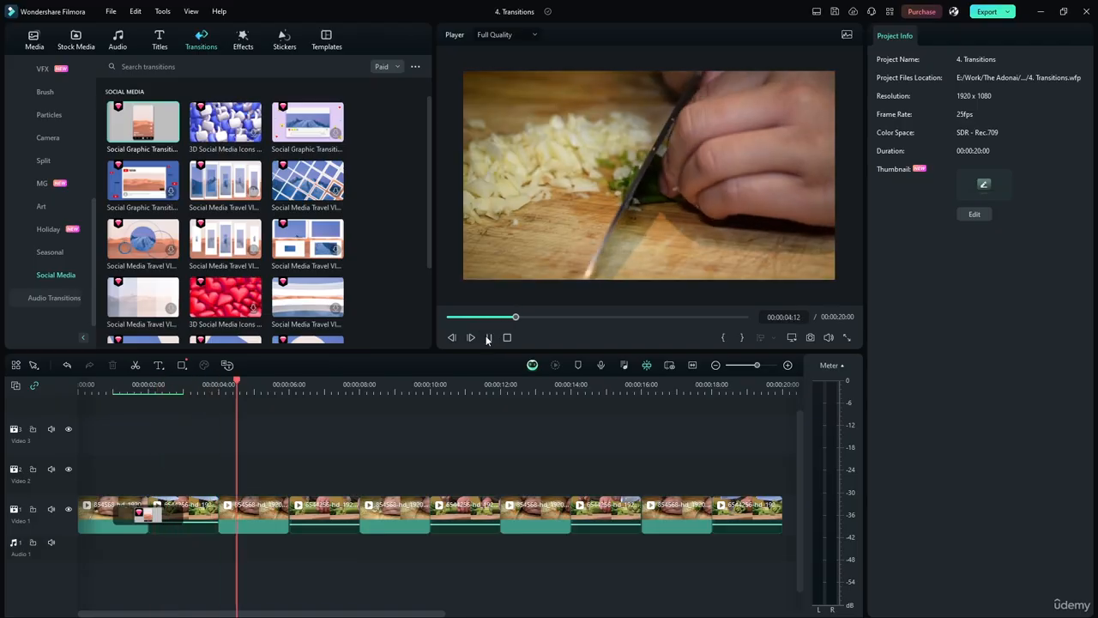
# Delete the Social Graphic transition between the first two clips and return the playhead to the start.
pyautogui.click(147, 513)
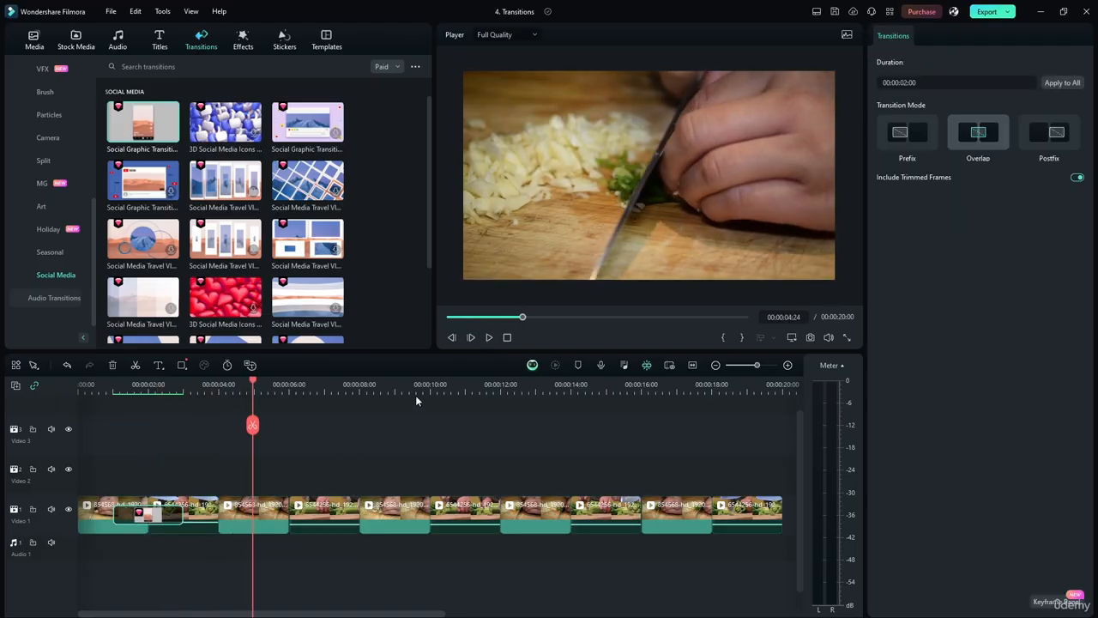
pyautogui.click(402, 425)
pyautogui.press('Home')
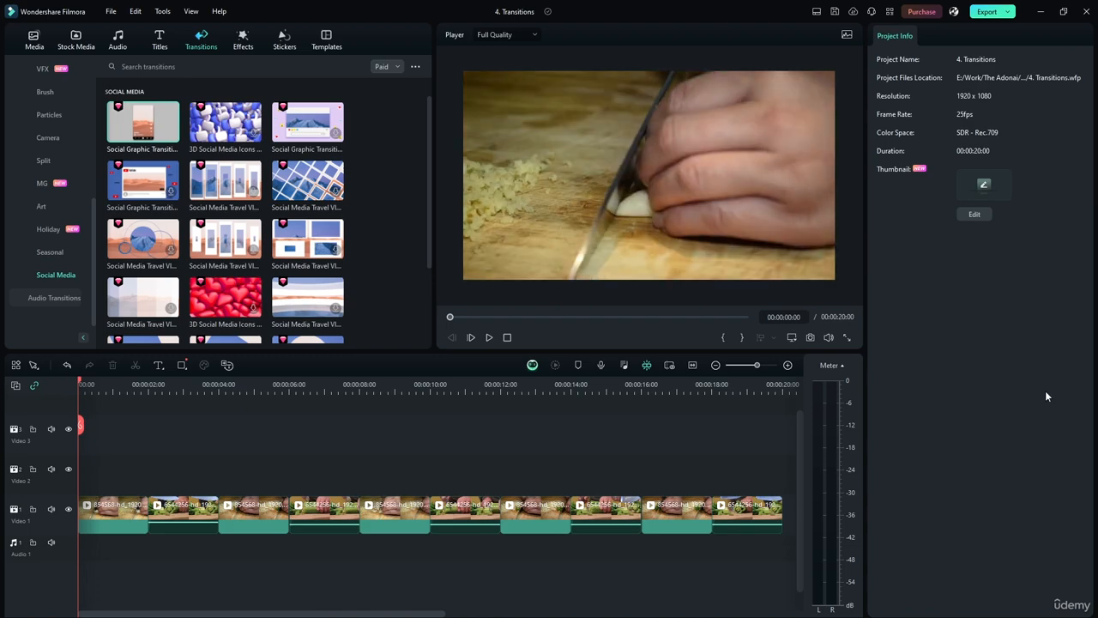
# Filter the transition library to Free in Particles and open the Trending category.
pyautogui.scroll(3, 184, 158)
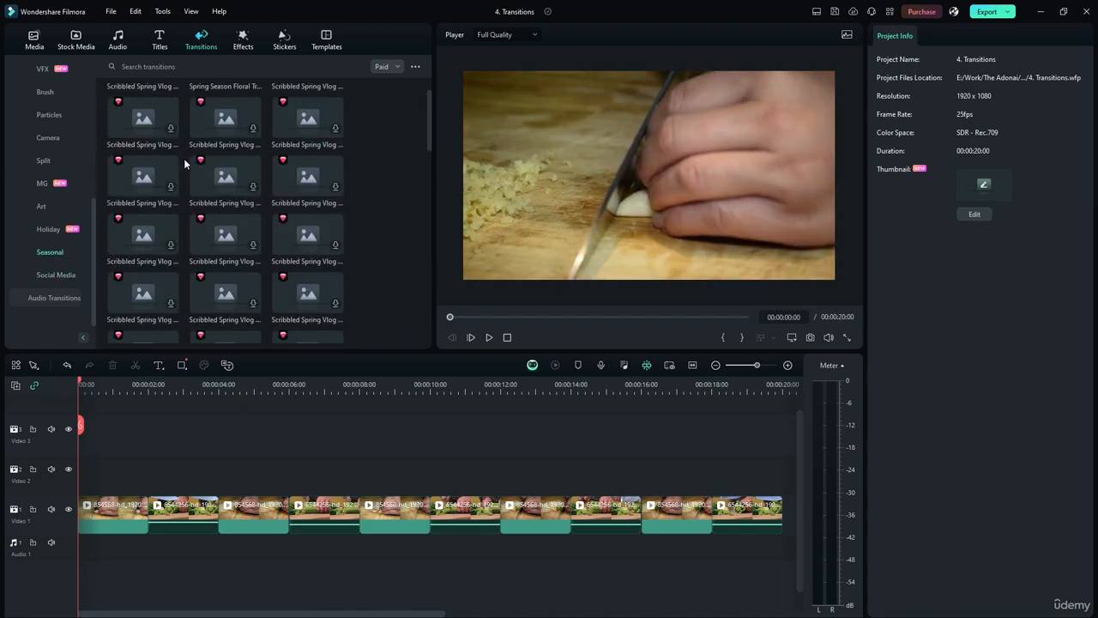
pyautogui.click(54, 115)
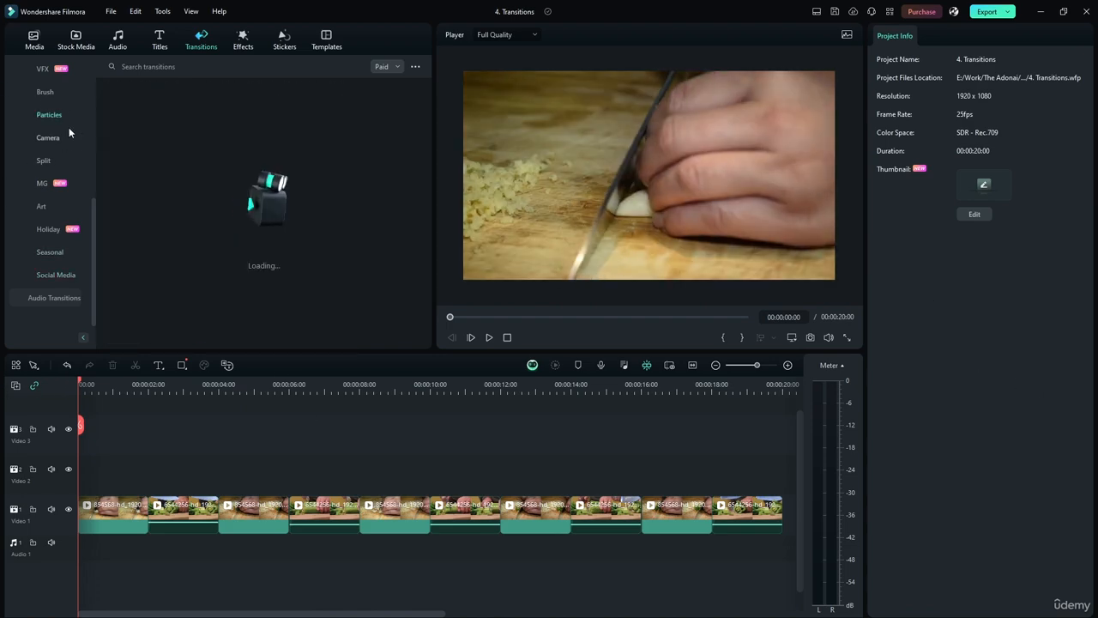
pyautogui.click(383, 67)
pyautogui.click(387, 97)
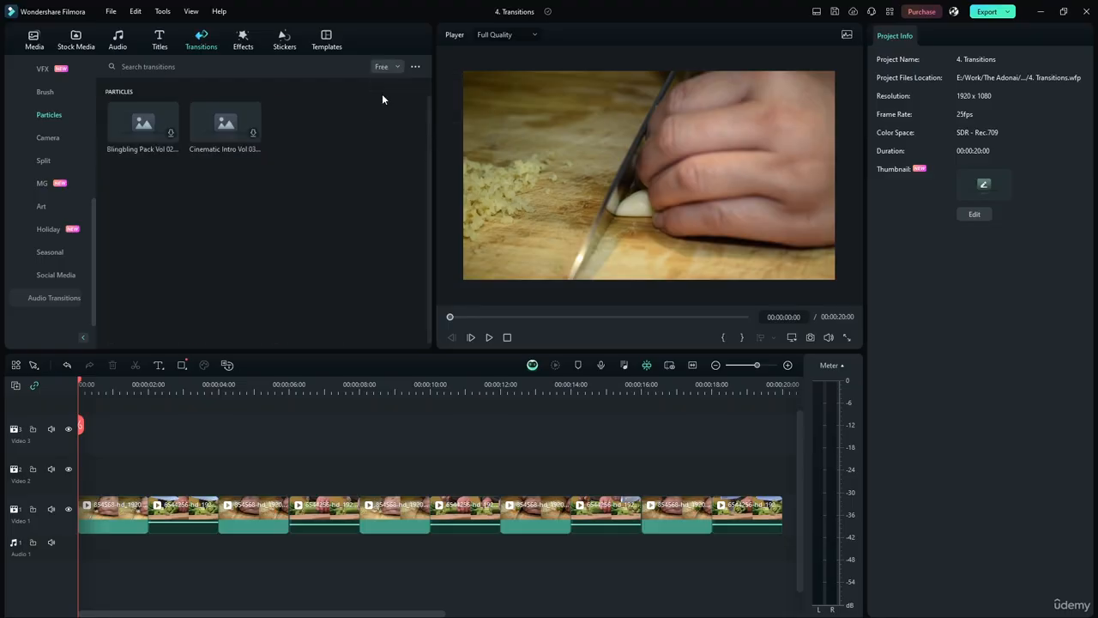
pyautogui.scroll(5, 52, 222)
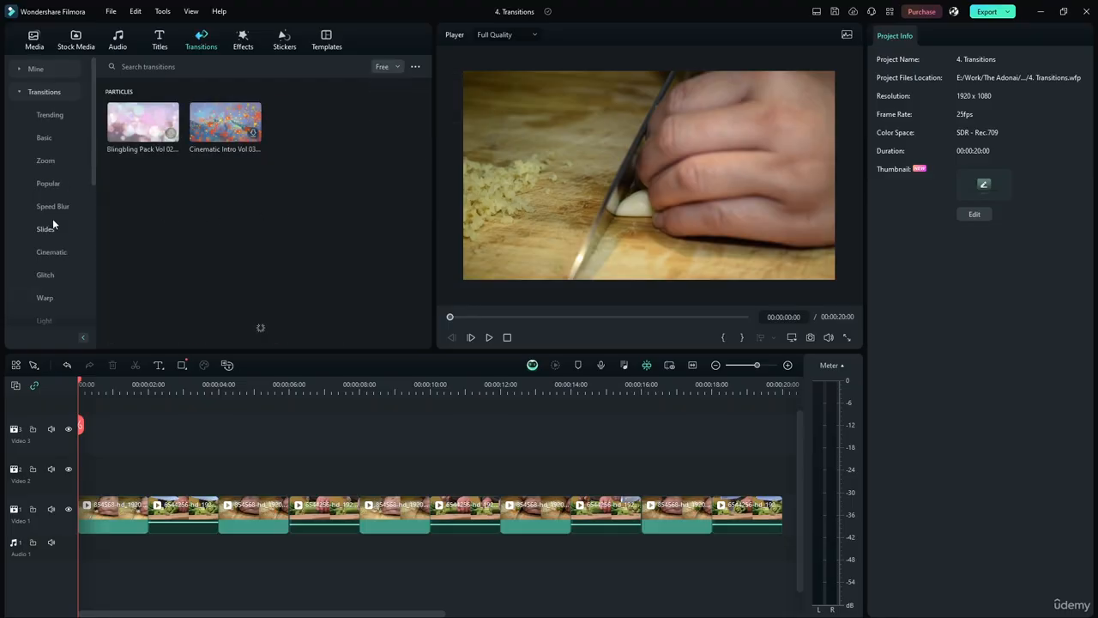
pyautogui.click(51, 116)
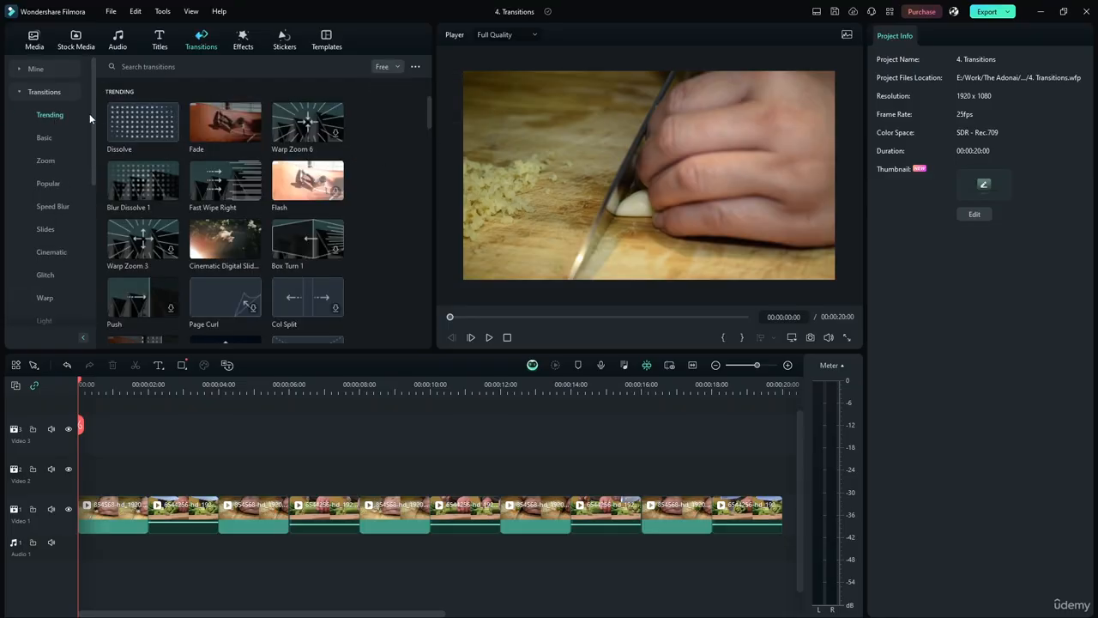
# Preview several free Trending transitions, including Warp Zoom 6, Blur Dissolve 1, Col Split, Page Curl, Push and Push Left.
pyautogui.click(314, 132)
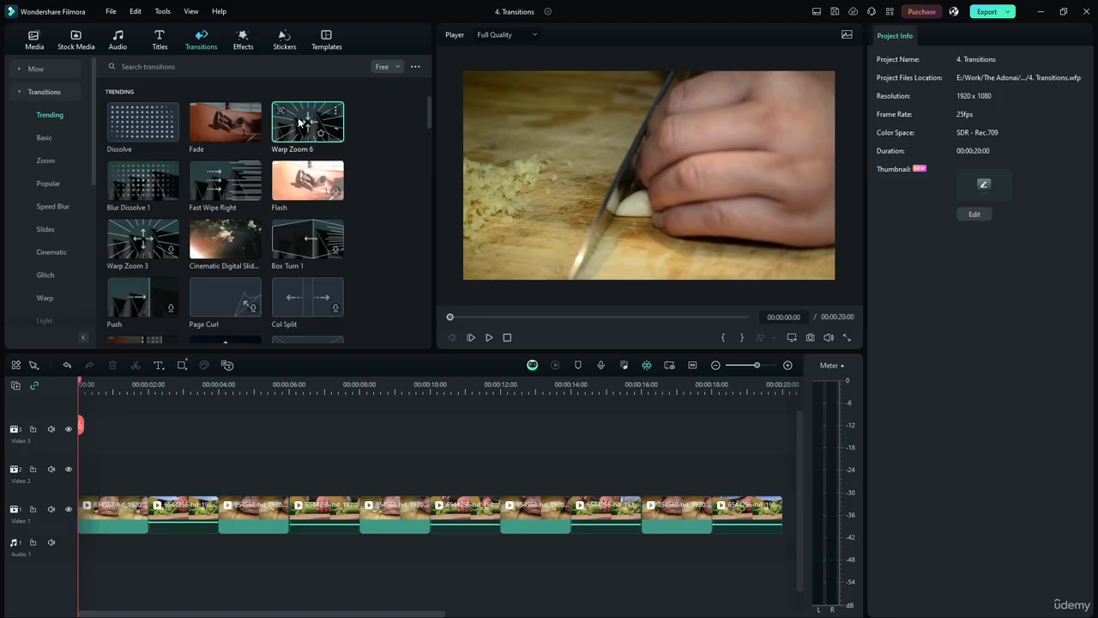
pyautogui.click(140, 183)
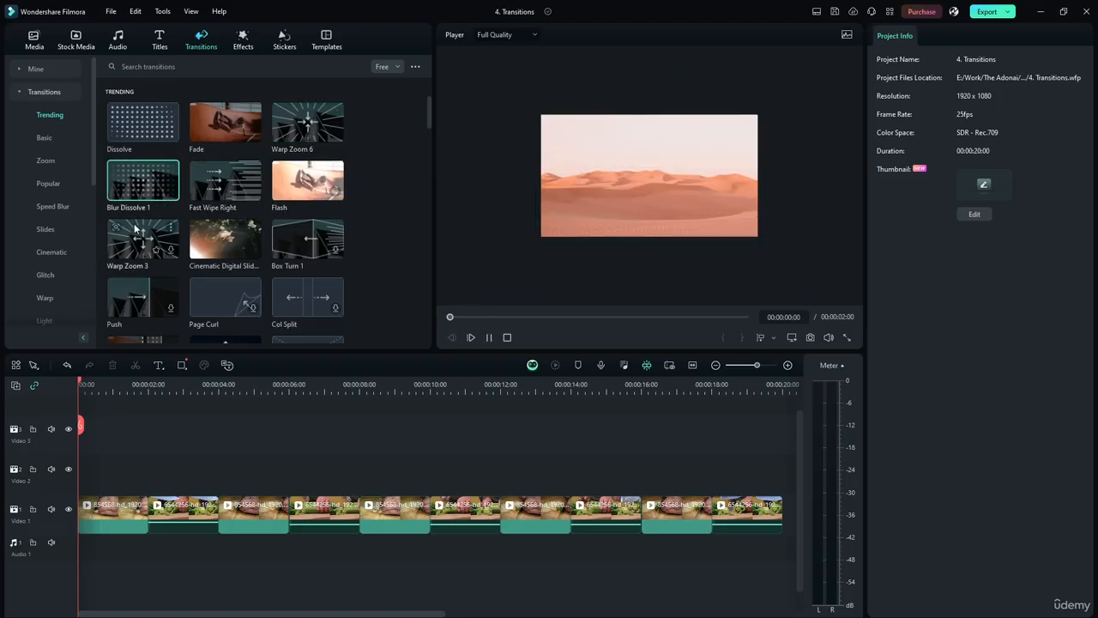
pyautogui.click(281, 296)
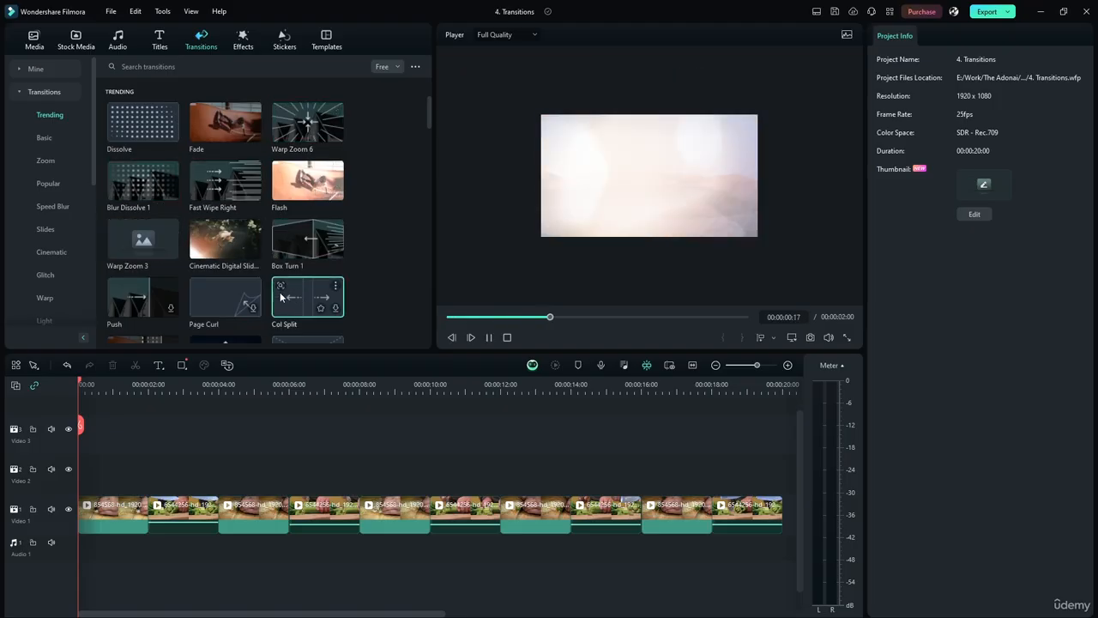
pyautogui.click(215, 289)
pyautogui.click(129, 287)
pyautogui.scroll(-3, 185, 277)
pyautogui.click(163, 194)
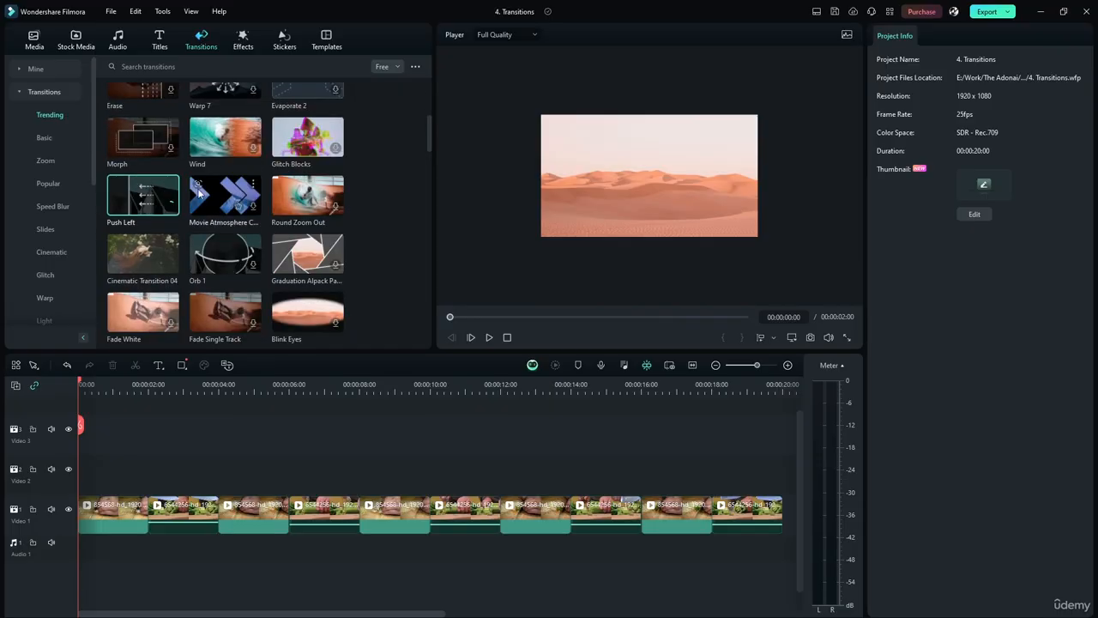
# Collapse the list of transition categories and preview the Col Split and Orb 1 transitions.
pyautogui.click(51, 90)
pyautogui.click(275, 237)
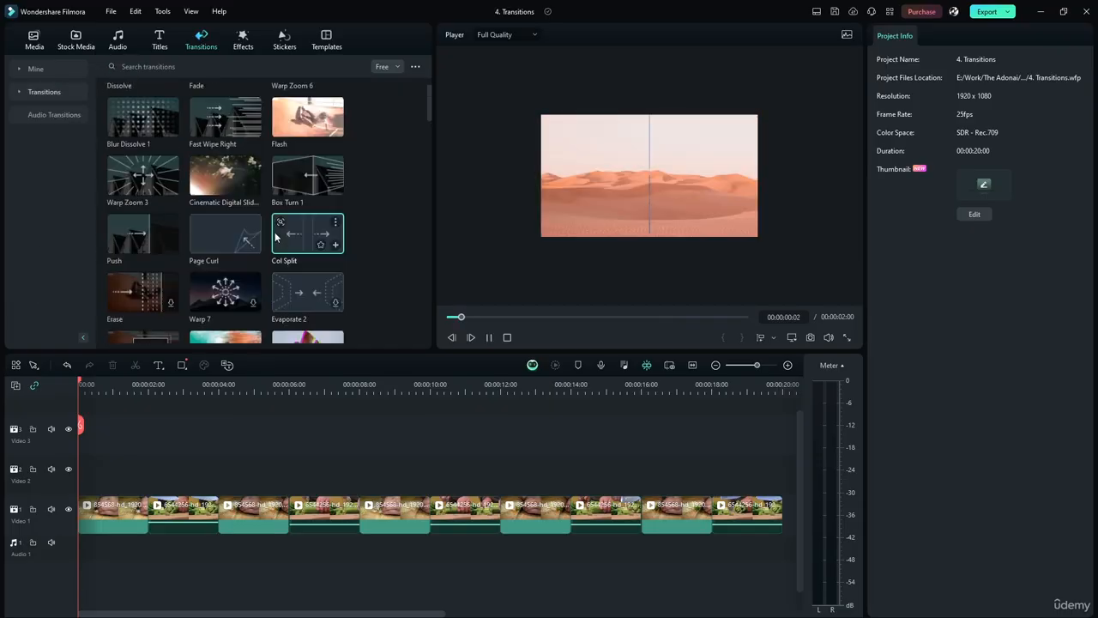
pyautogui.scroll(-3, 275, 237)
pyautogui.click(224, 253)
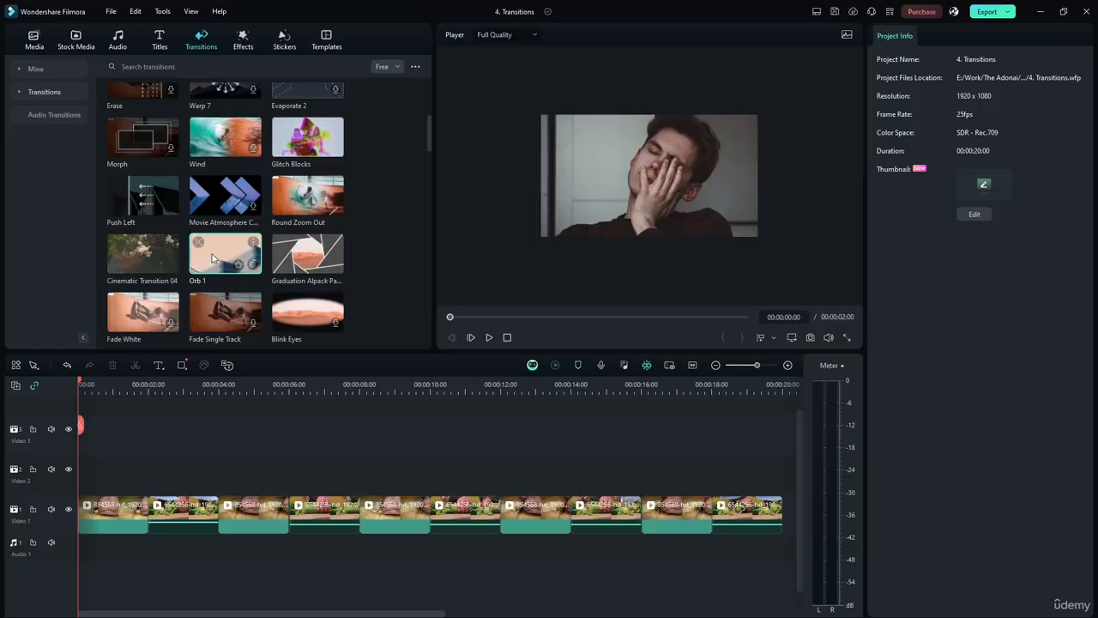
# Add the Orb 1 transition between the first and second clips and play it back from the start.
pyautogui.moveTo(218, 258); pyautogui.dragTo(143, 514)
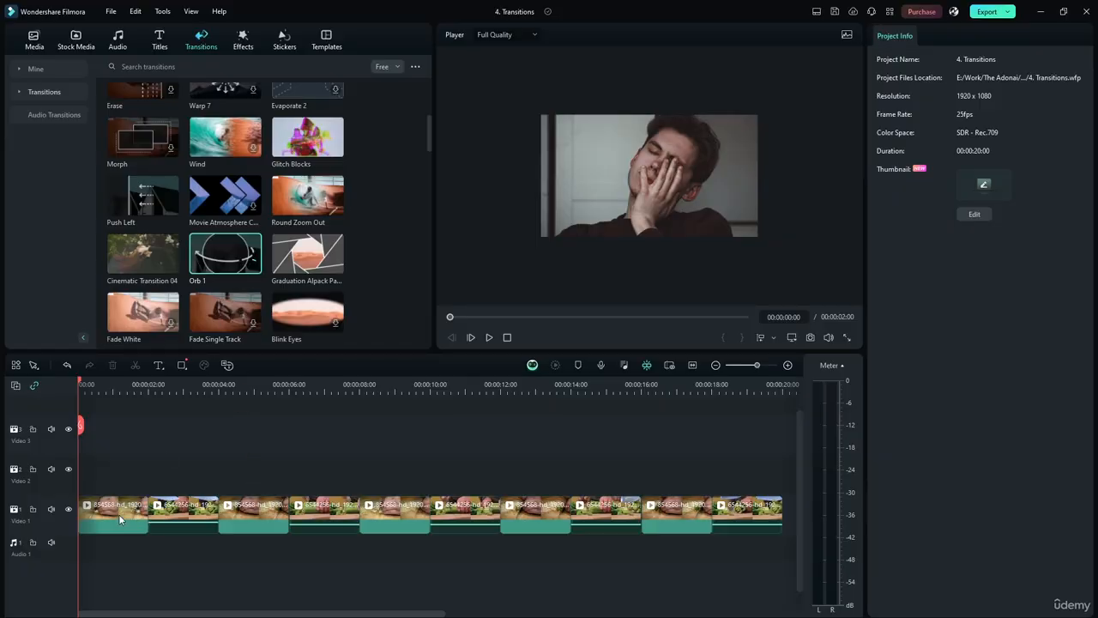
pyautogui.click(120, 516)
pyautogui.moveTo(225, 261); pyautogui.dragTo(148, 515)
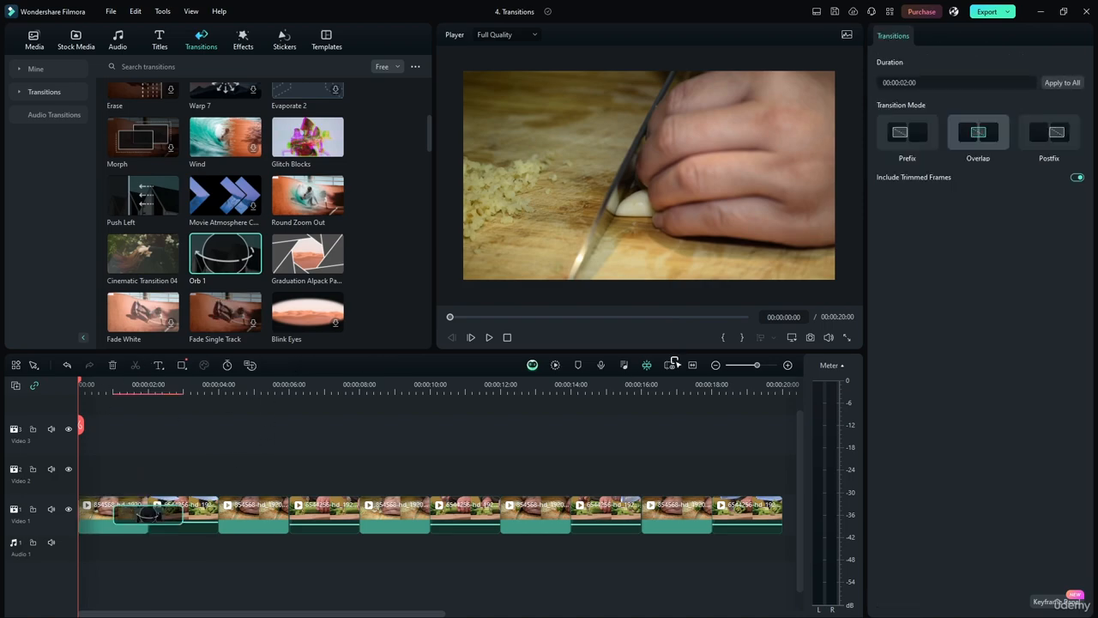
pyautogui.click(491, 340)
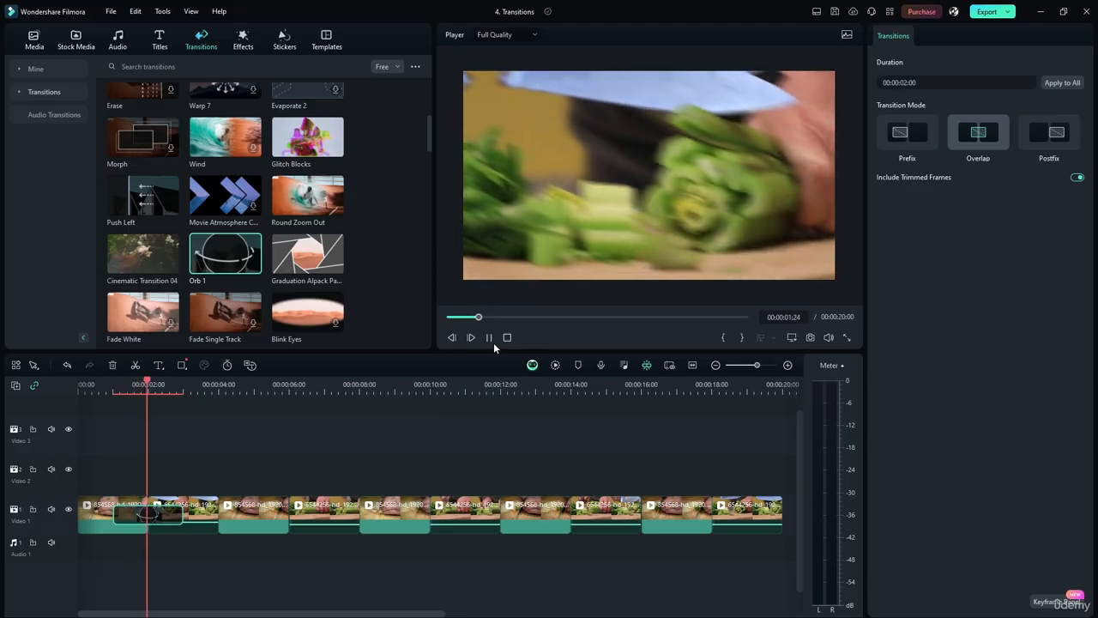
pyautogui.click(491, 340)
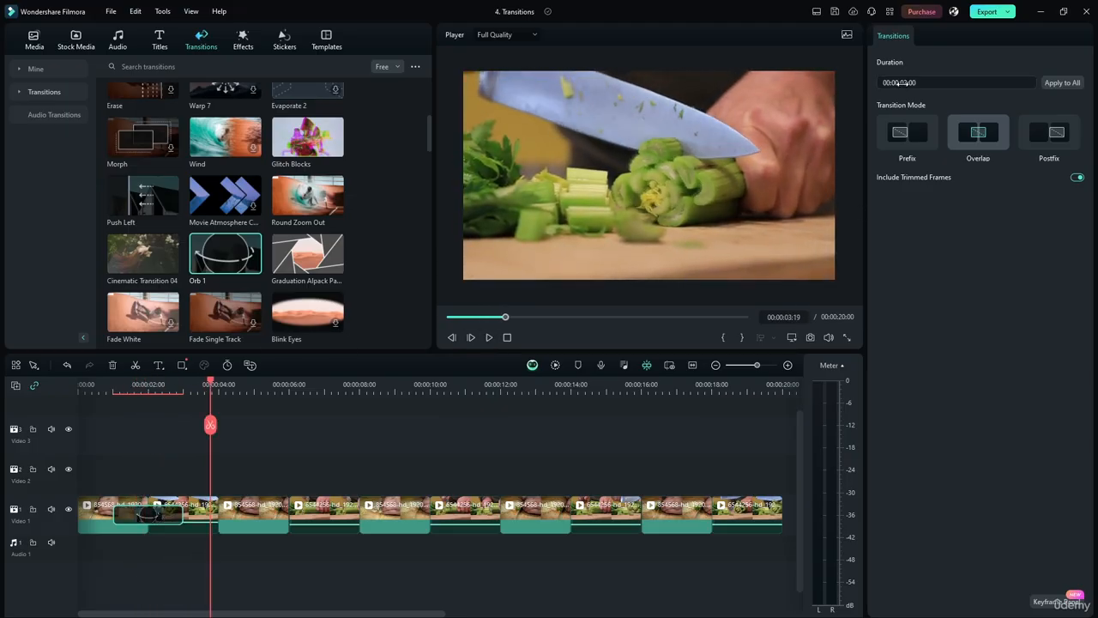
# Set the Orb 1 transition's duration to 1 second and play the timeline back from the start.
pyautogui.click(901, 83)
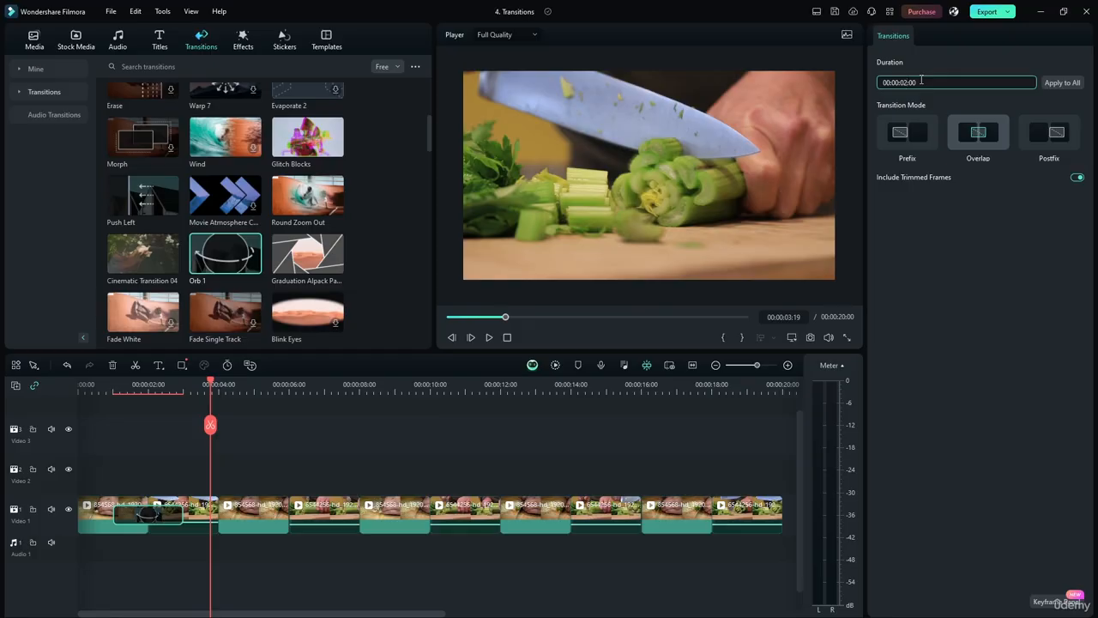
pyautogui.press('Return')
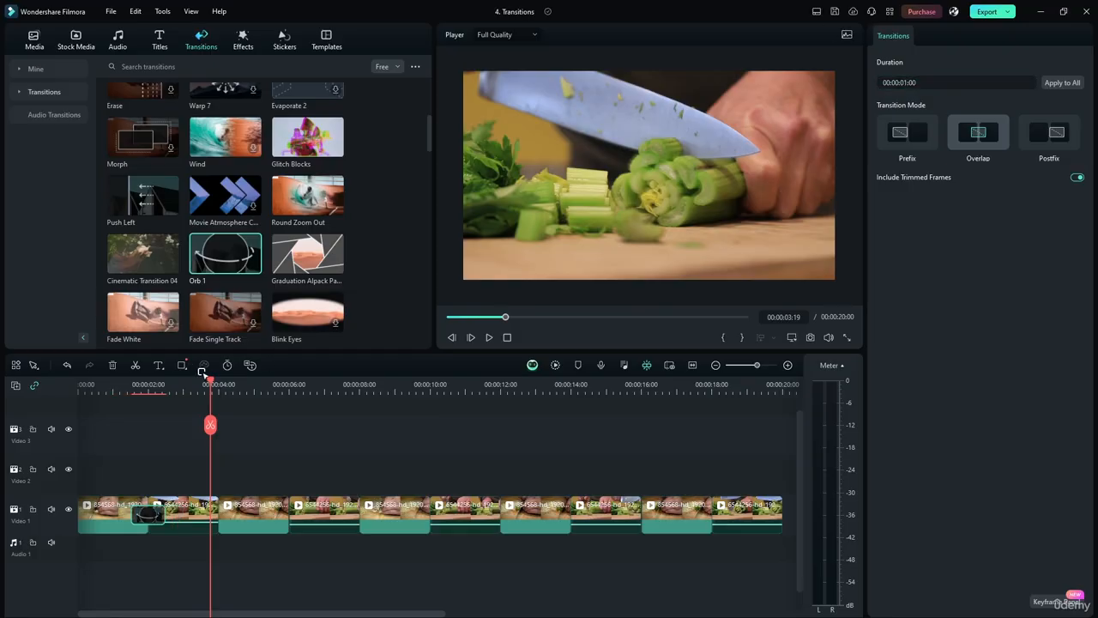
pyautogui.moveTo(210, 384); pyautogui.dragTo(69, 391)
pyautogui.click(489, 339)
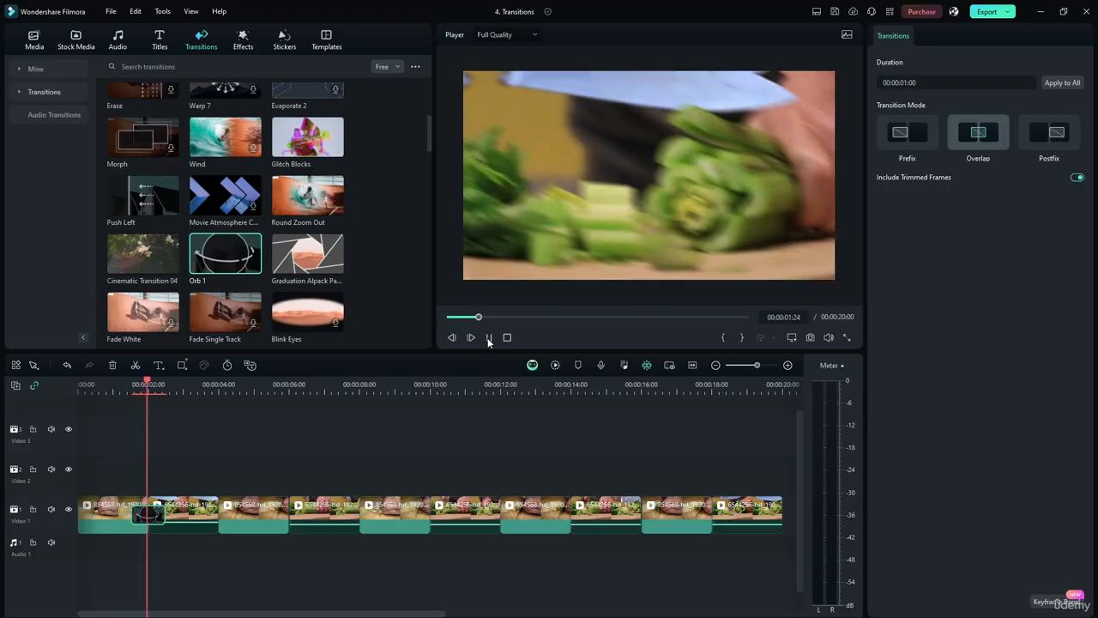
pyautogui.click(488, 340)
pyautogui.moveTo(165, 381); pyautogui.dragTo(78, 386)
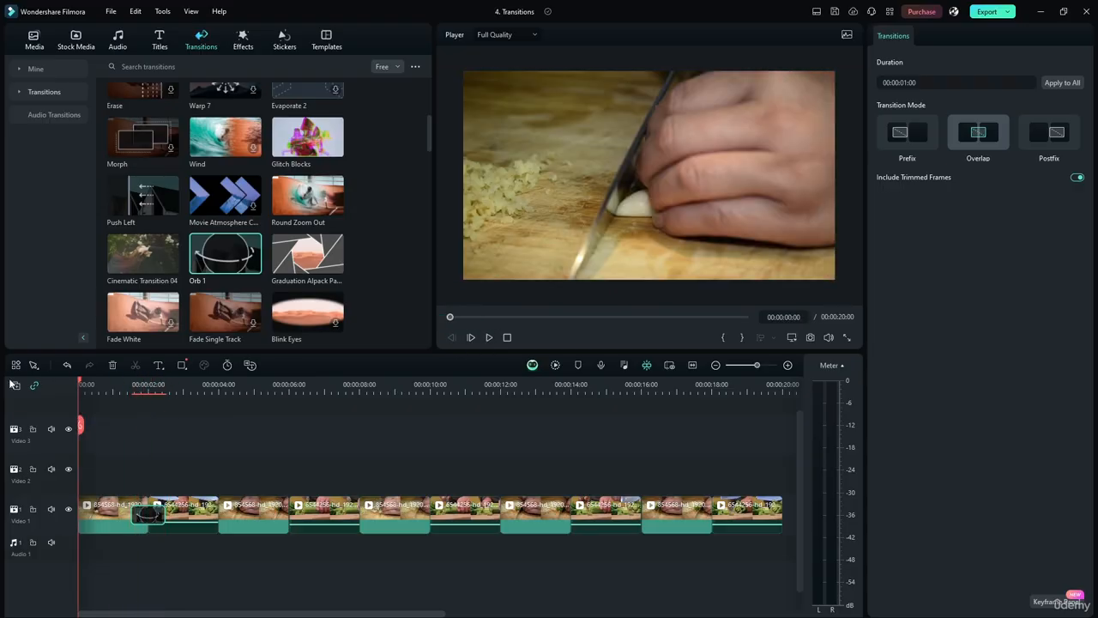
# Add the free Shape Transitions Pack transition between the second and third clips and set its duration to 1 second.
pyautogui.scroll(-3, 137, 283)
pyautogui.scroll(3, 122, 269)
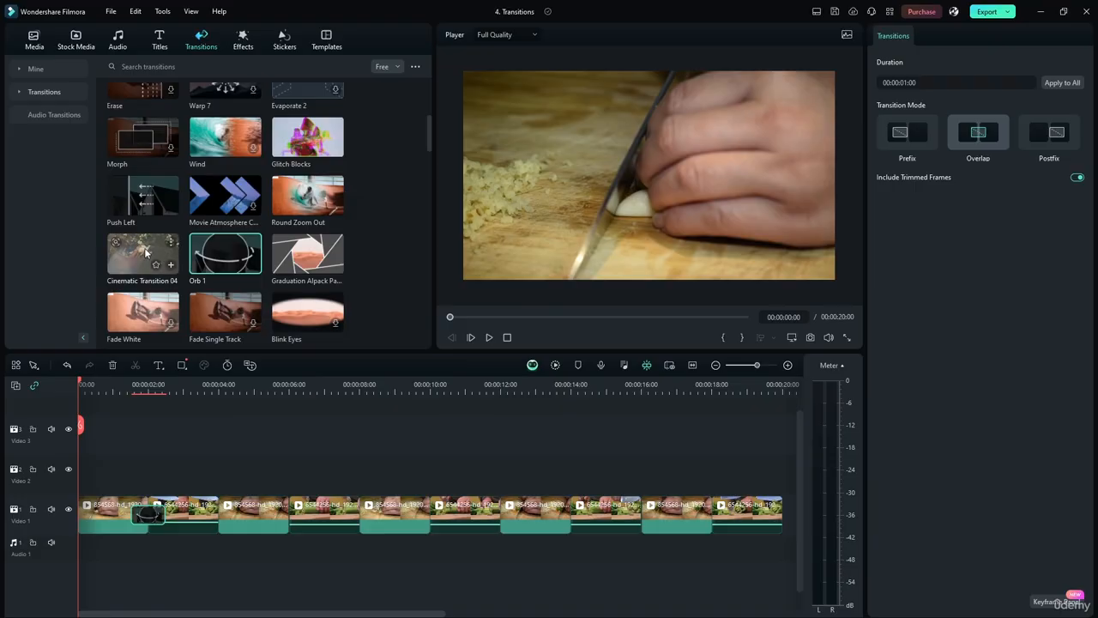
pyautogui.moveTo(427, 138); pyautogui.dragTo(425, 174)
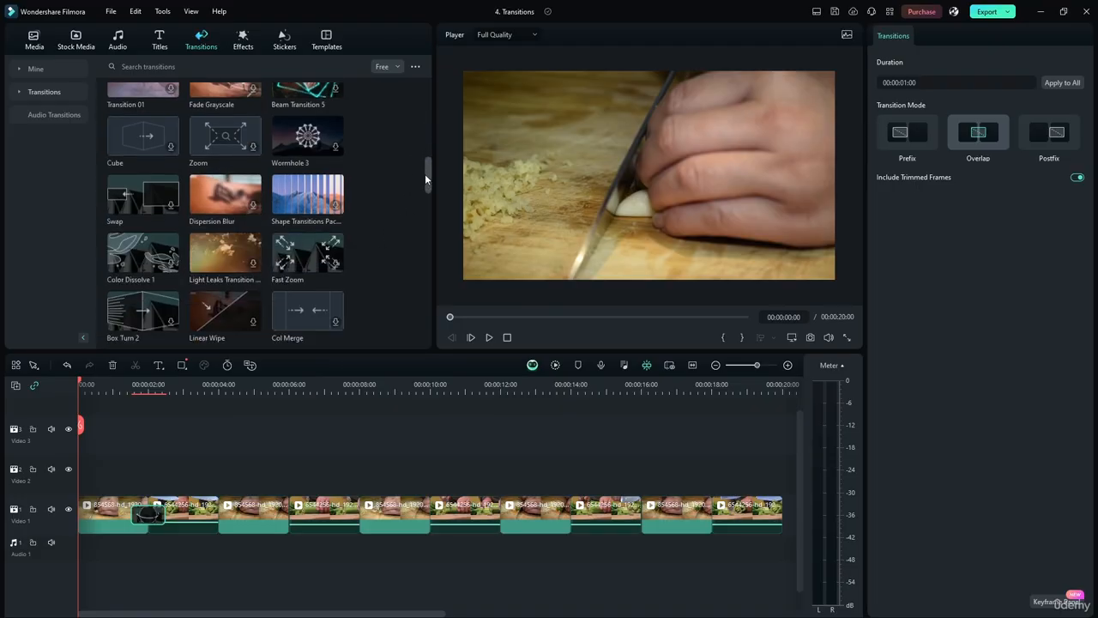
pyautogui.moveTo(307, 194); pyautogui.dragTo(235, 507)
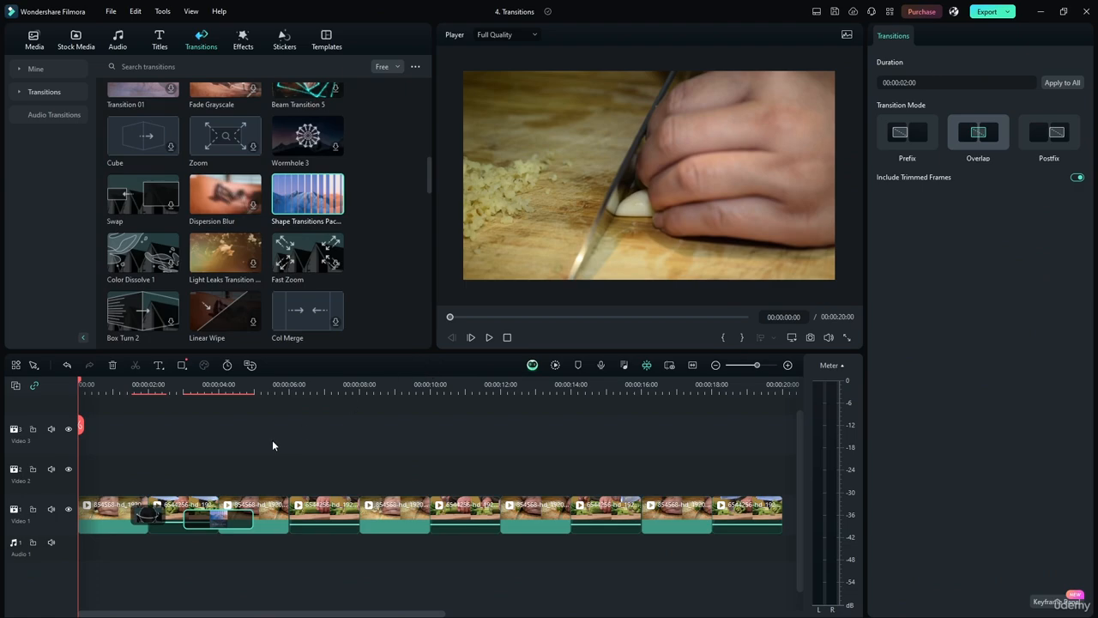
pyautogui.click(918, 83)
pyautogui.write('1')
pyautogui.press('Return')
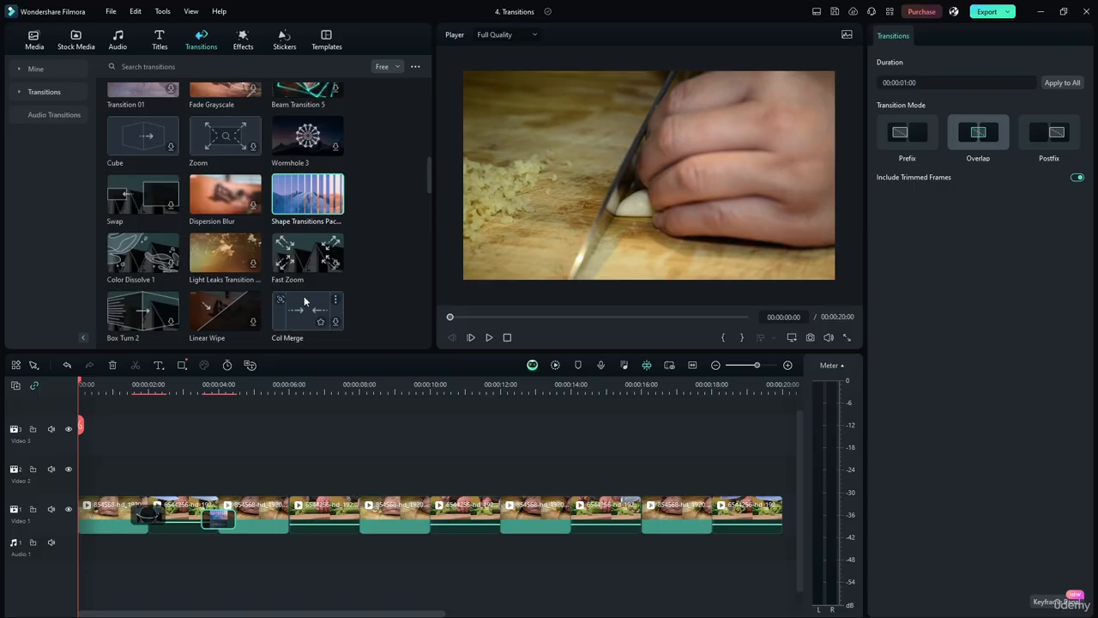
# Play back the transition between the second and third clips, then return the playhead to the start.
pyautogui.scroll(-1, 191, 391)
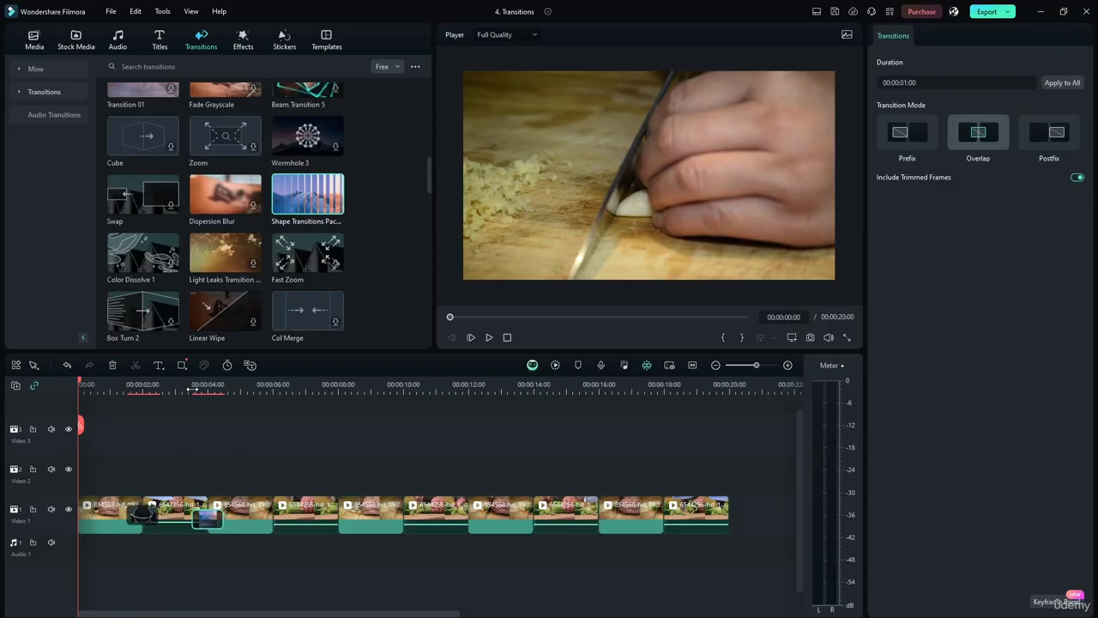
pyautogui.click(184, 390)
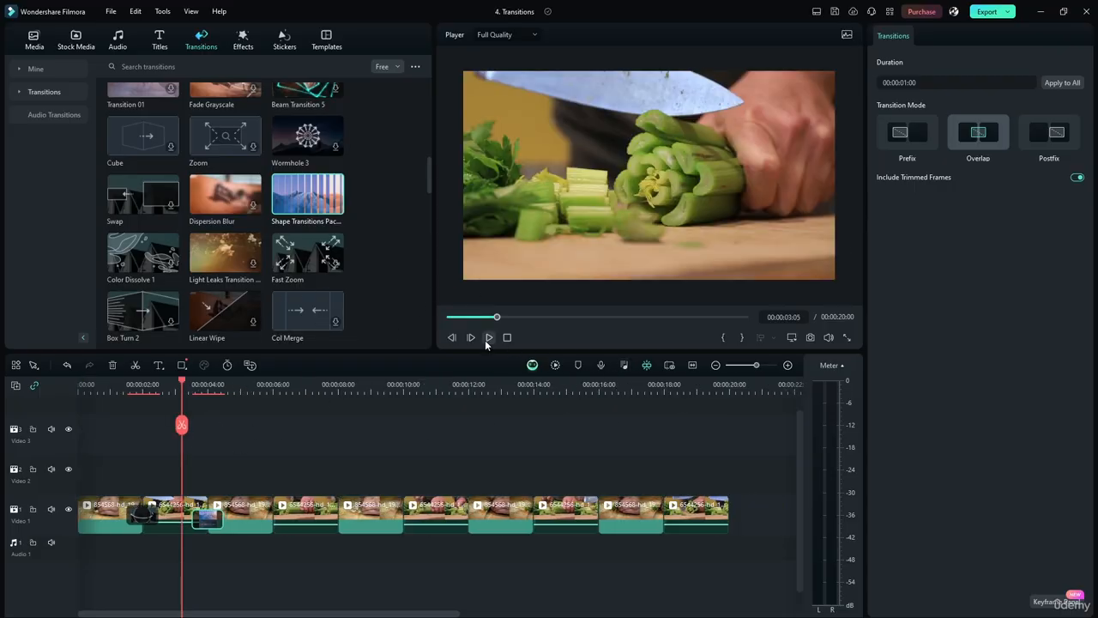
pyautogui.click(486, 339)
pyautogui.click(485, 338)
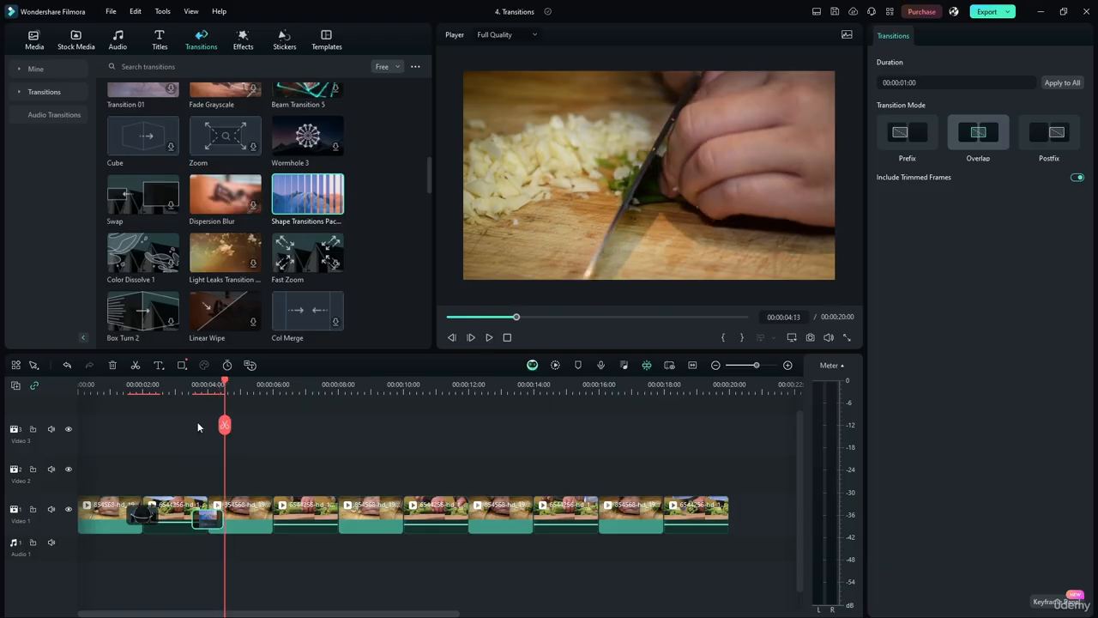
pyautogui.moveTo(224, 384); pyautogui.dragTo(54, 385)
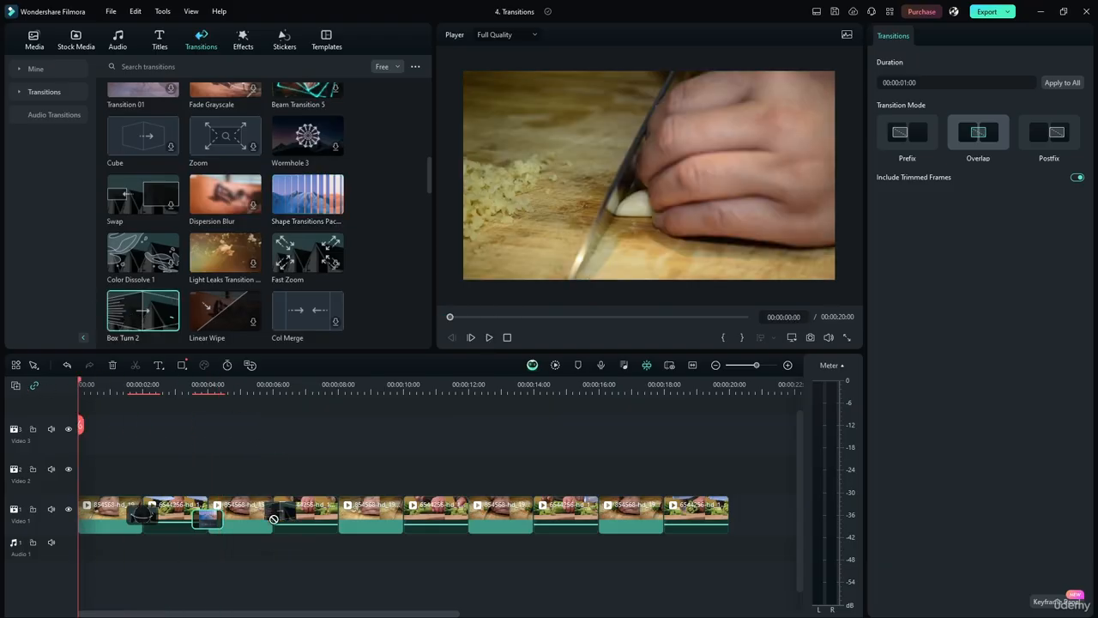
# Add the Box Turn 2 transition between the third and fourth clips and set its duration to 1 second.
pyautogui.click(250, 516)
pyautogui.moveTo(140, 327); pyautogui.dragTo(265, 516)
pyautogui.click(901, 83)
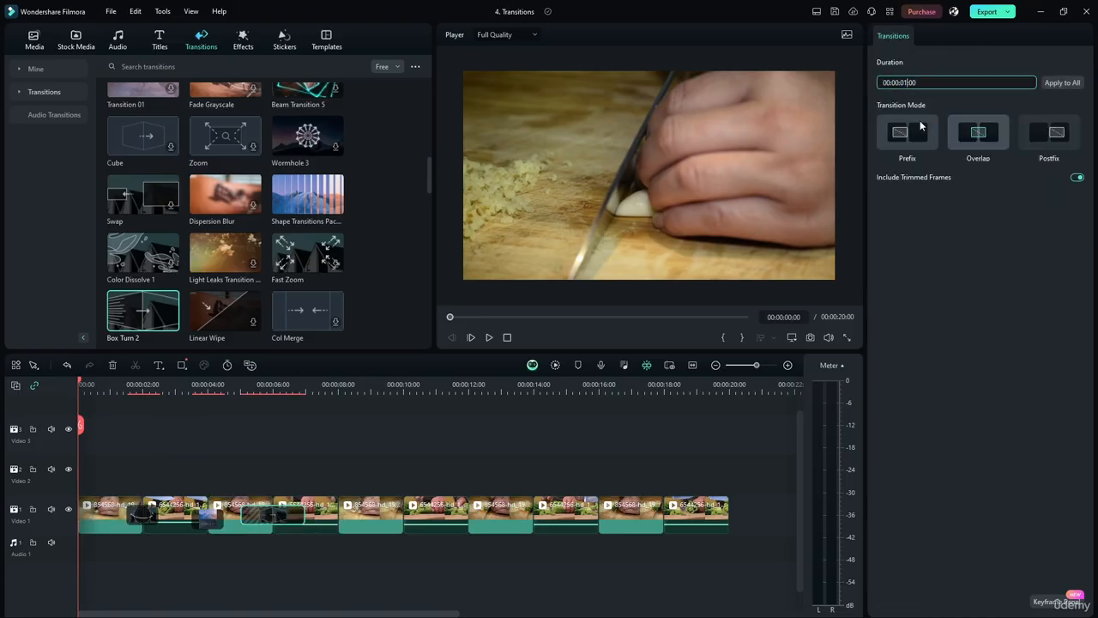
pyautogui.click(262, 443)
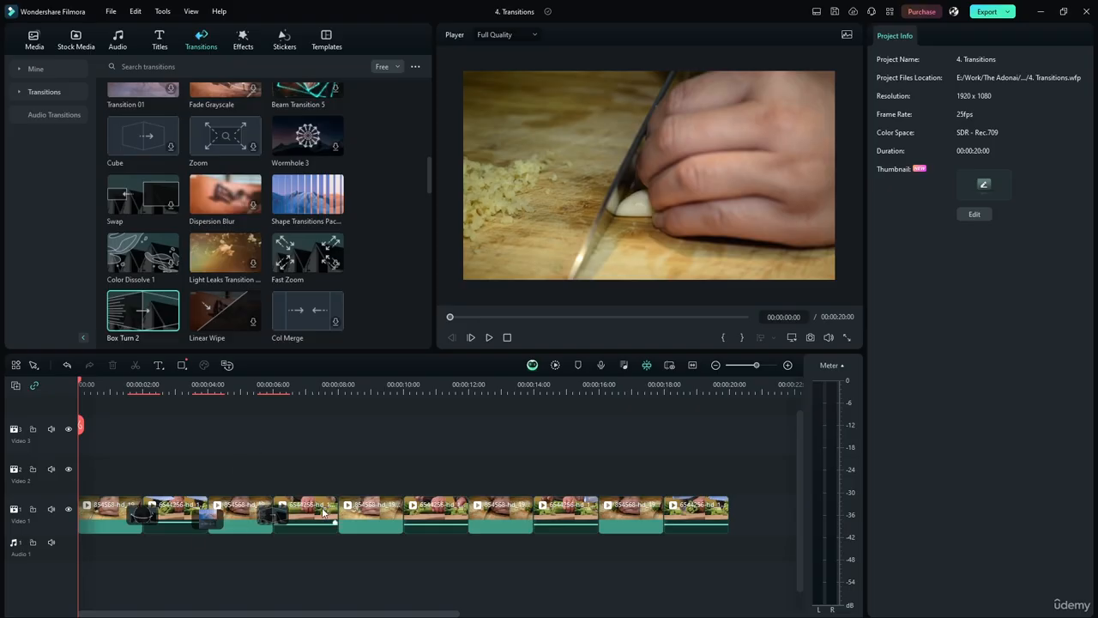
pyautogui.click(207, 514)
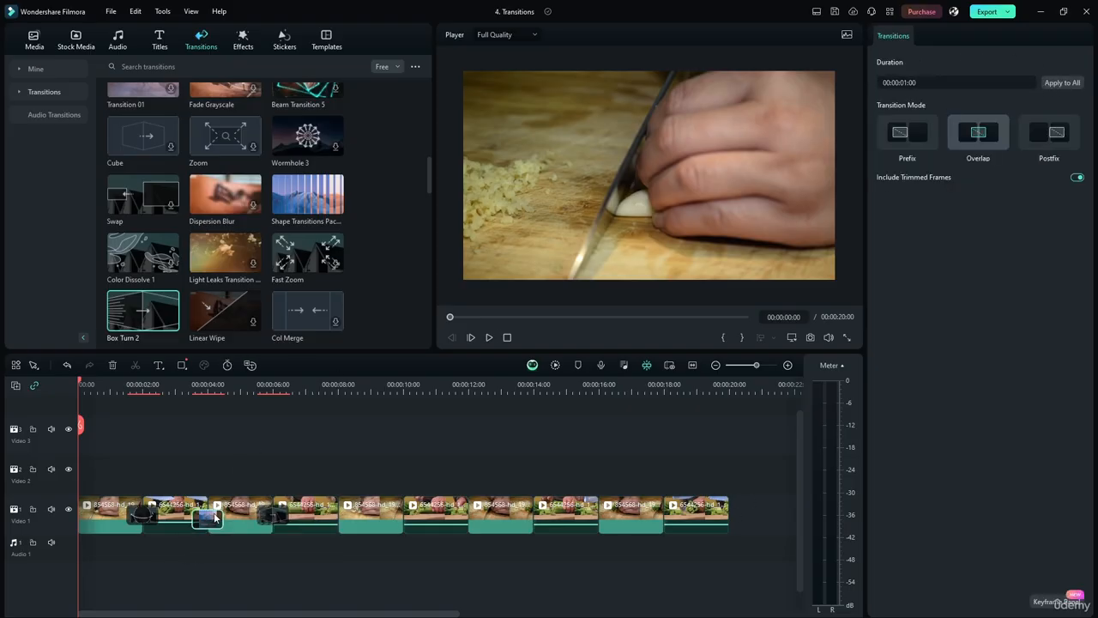
pyautogui.click(356, 441)
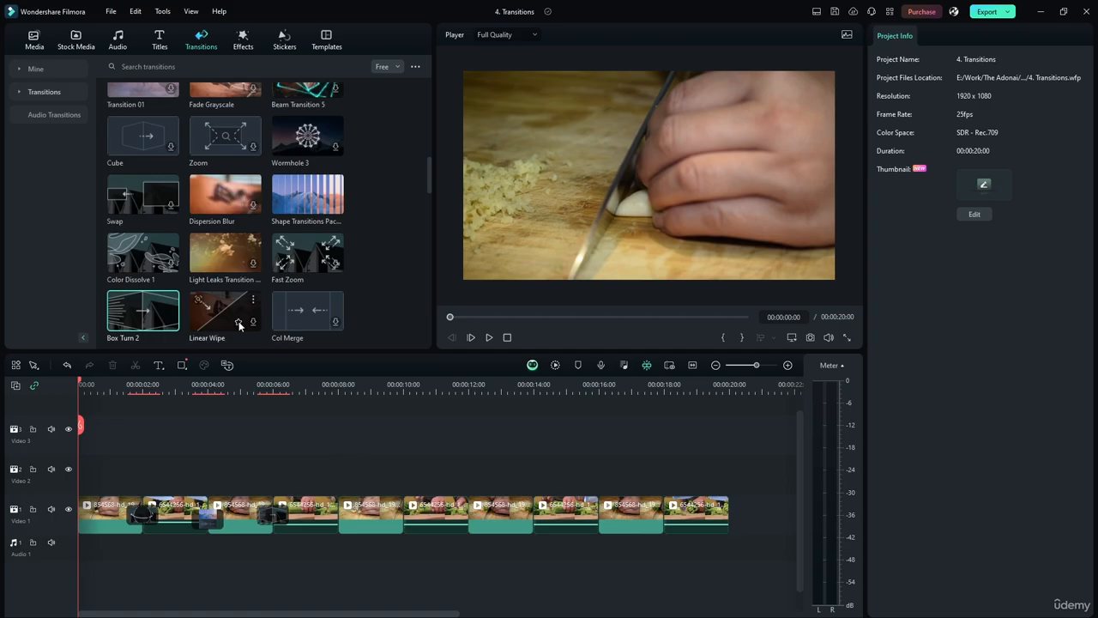
# Add Linear Wipe, Simple Roll 3 and Fast Flip to the next three cuts, from the fourth through the seventh clip.
pyautogui.moveTo(239, 324); pyautogui.dragTo(354, 485)
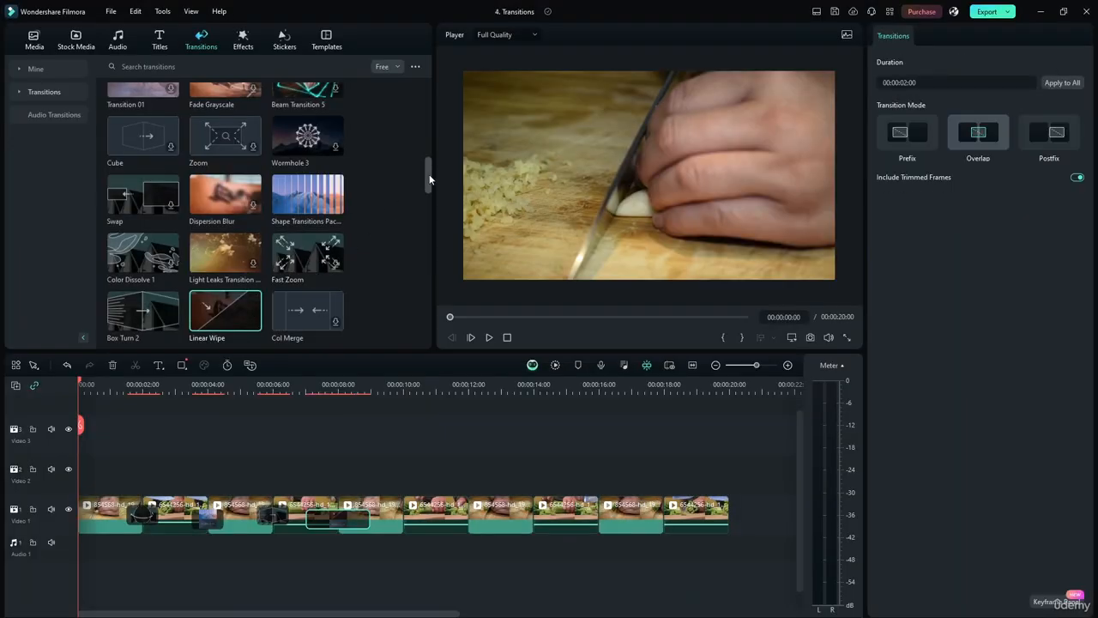
pyautogui.moveTo(430, 176); pyautogui.dragTo(424, 216)
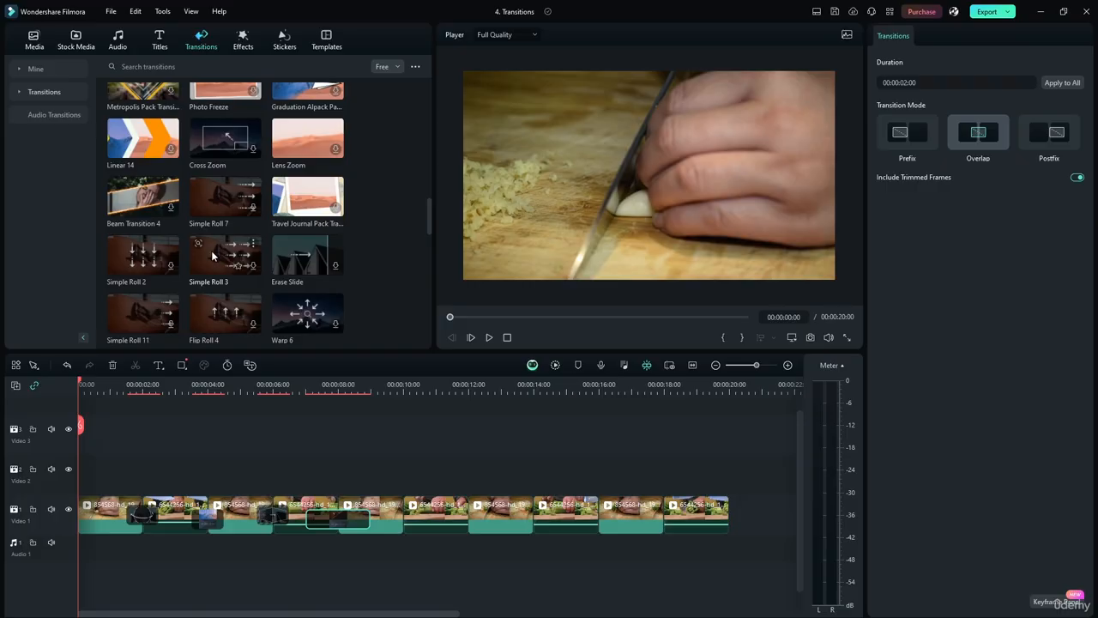
pyautogui.moveTo(212, 255); pyautogui.dragTo(403, 513)
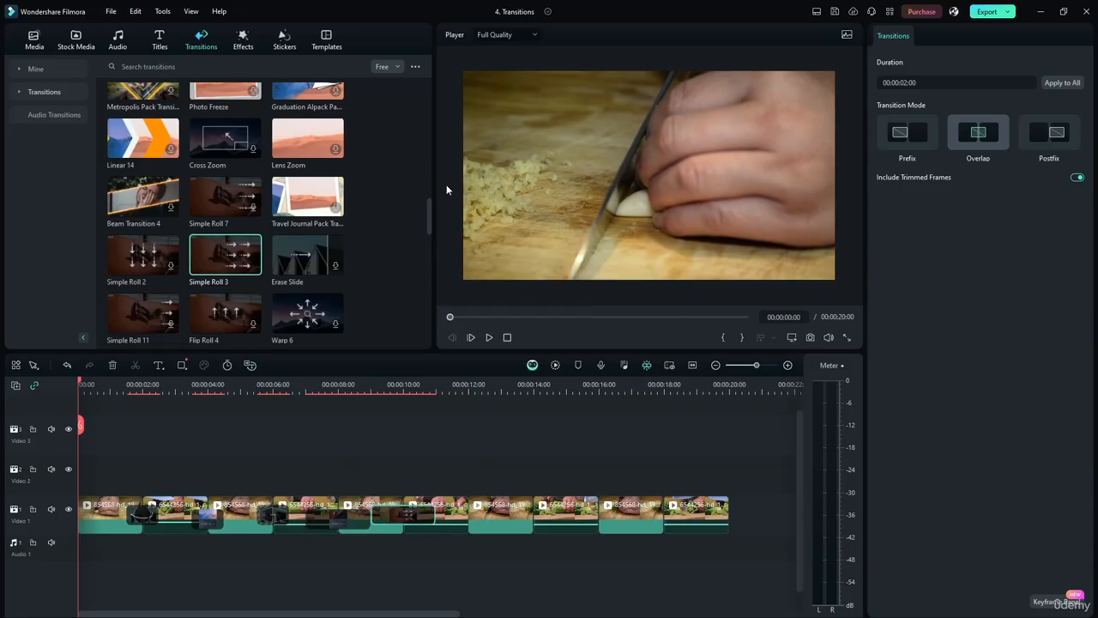
pyautogui.moveTo(426, 216); pyautogui.dragTo(429, 257)
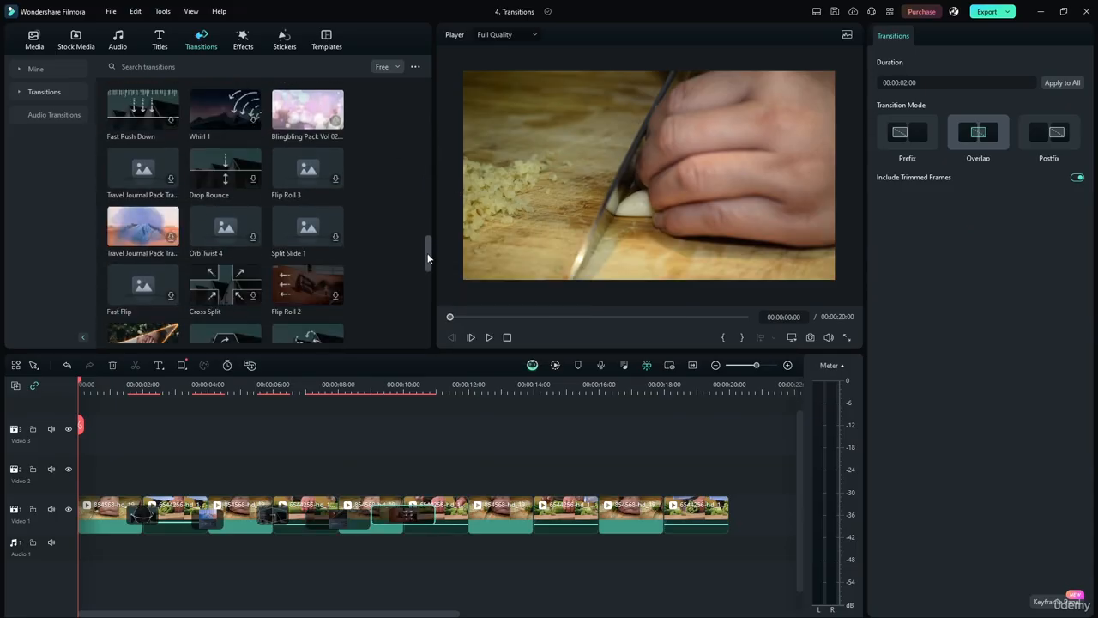
pyautogui.click(134, 288)
pyautogui.moveTo(134, 288); pyautogui.dragTo(469, 513)
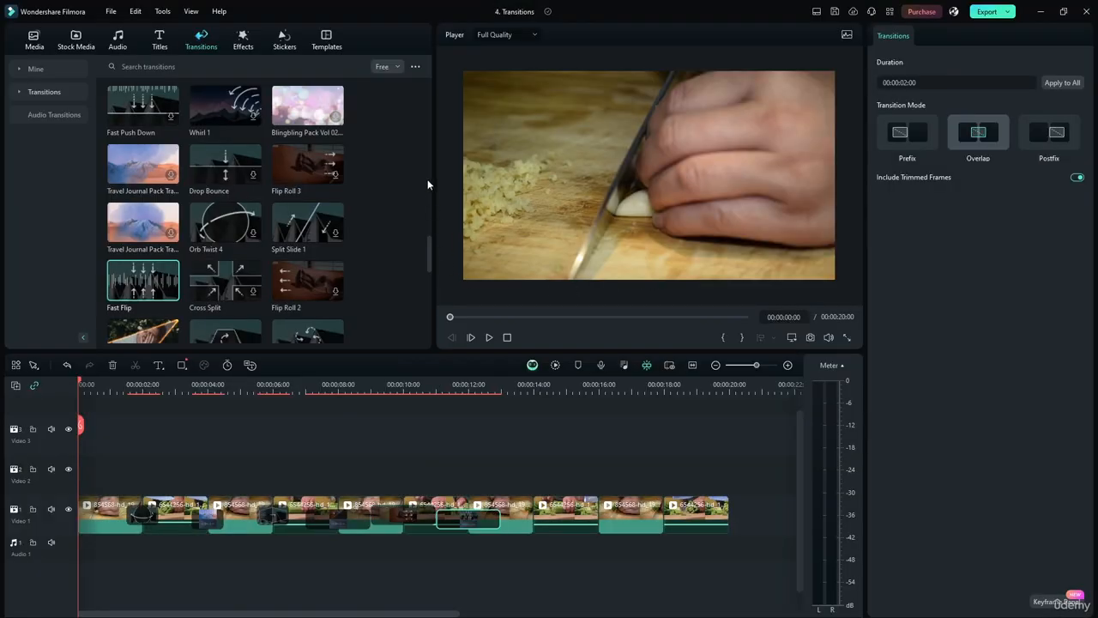
# Add Beam Transition 2, Warp Zoom 1 and Diamond Zoom In to the last three cuts, from the seventh through the tenth clip.
pyautogui.scroll(-2, 432, 253)
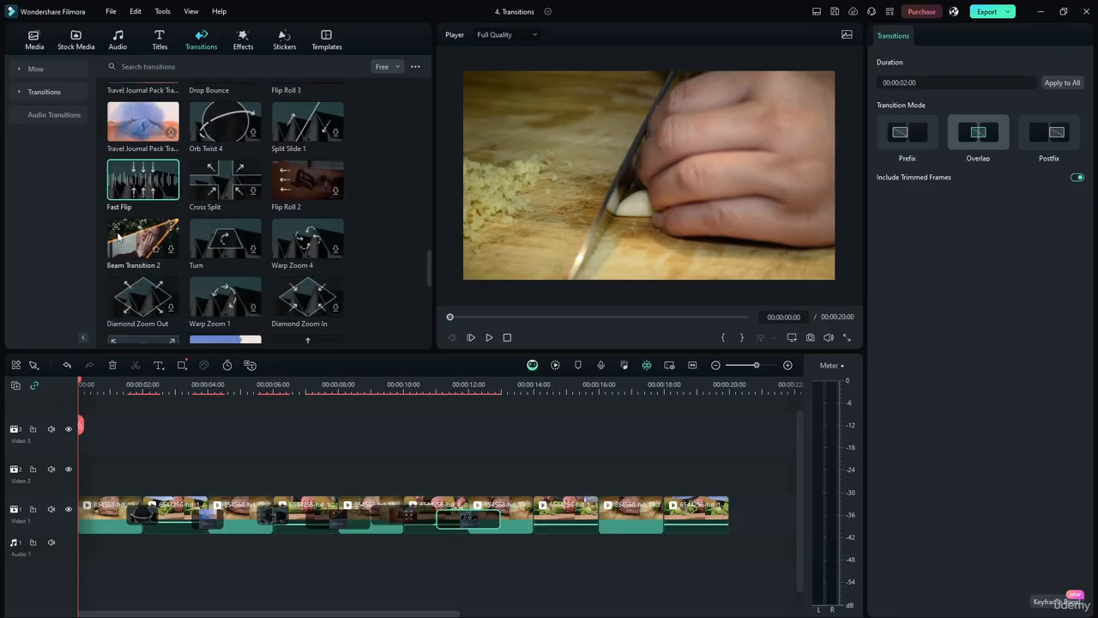
pyautogui.moveTo(118, 236); pyautogui.dragTo(533, 511)
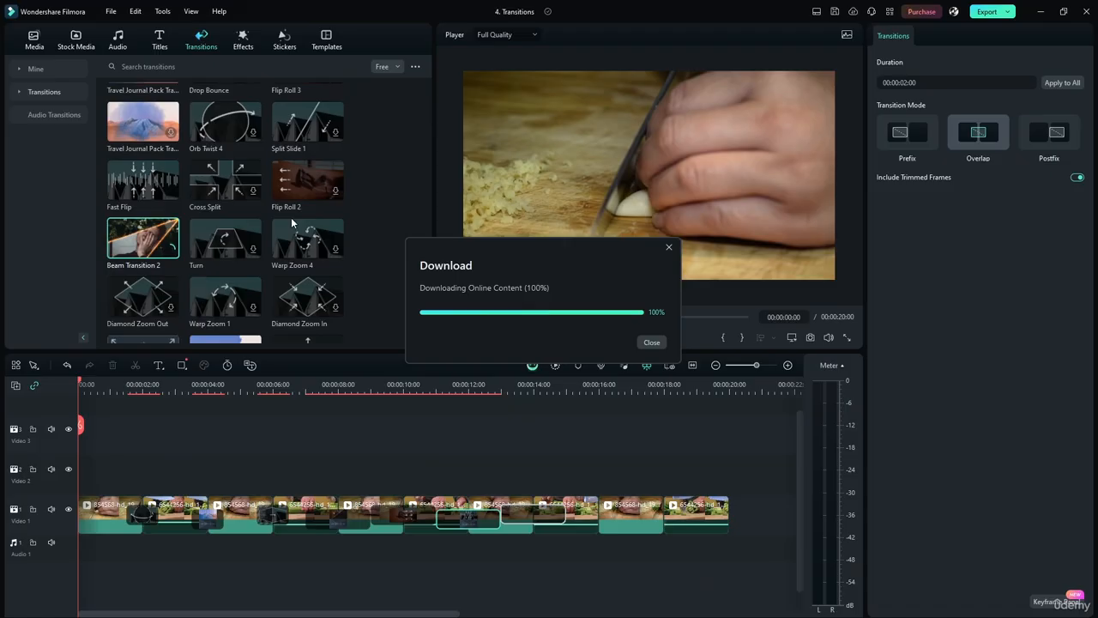
pyautogui.moveTo(225, 296); pyautogui.dragTo(583, 508)
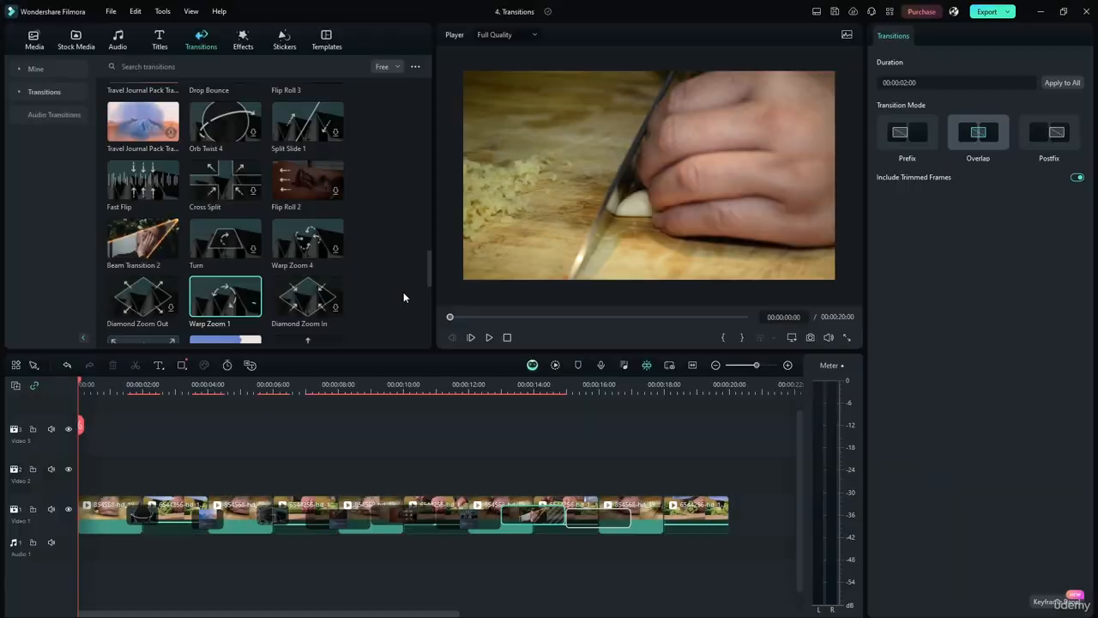
pyautogui.moveTo(302, 298); pyautogui.dragTo(662, 512)
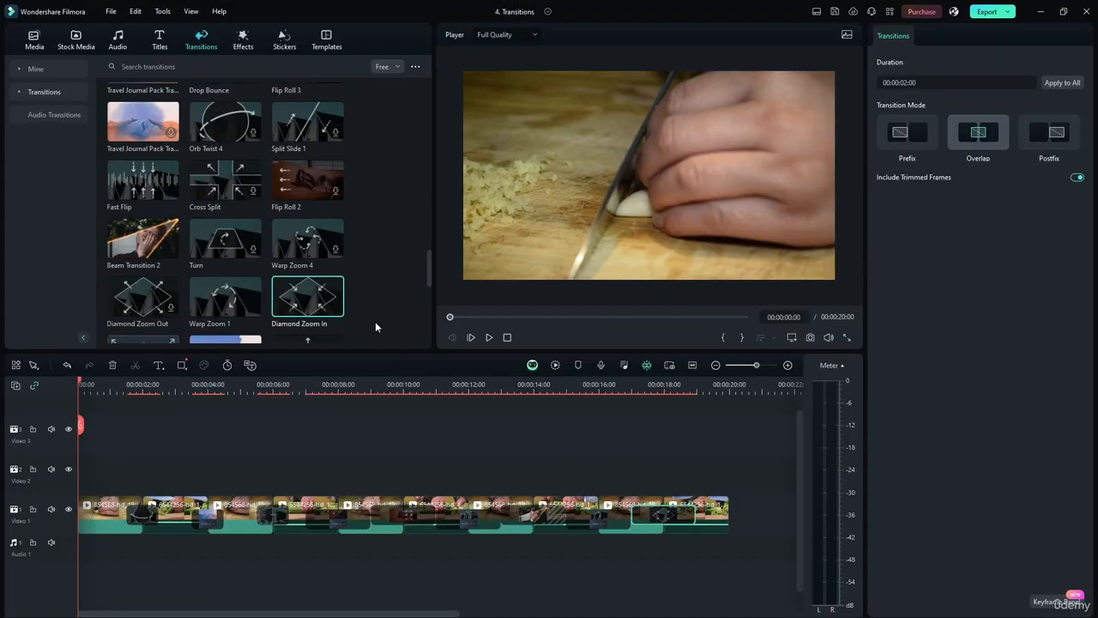
# Set the Diamond Zoom In transition's duration to 1 second and apply that duration to all transitions.
pyautogui.click(911, 83)
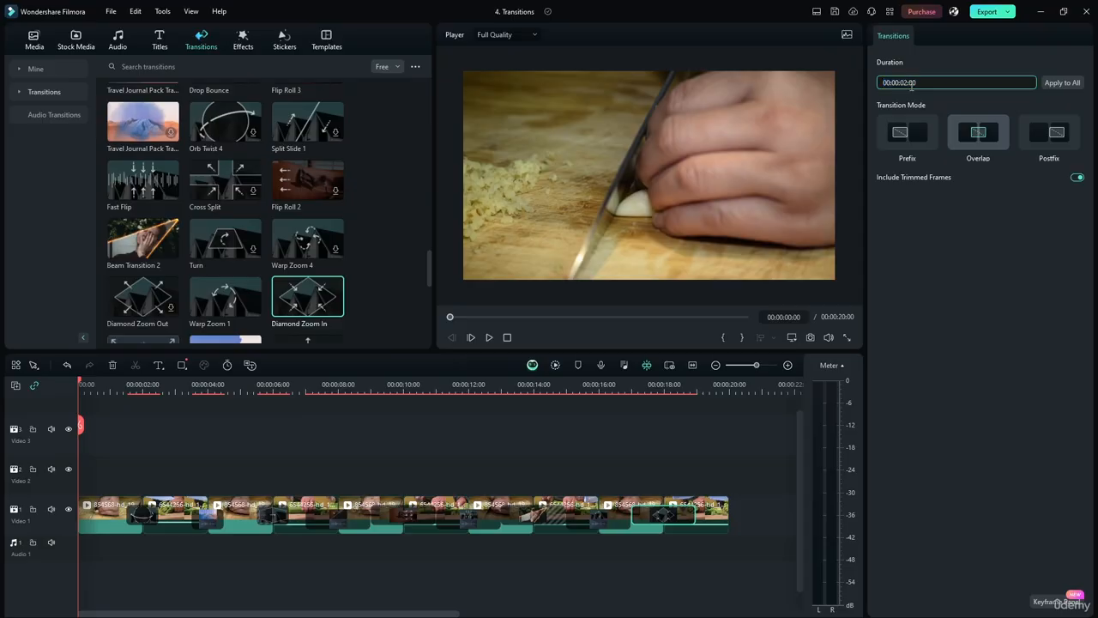
pyautogui.press('BackSpace')
pyautogui.write('1')
pyautogui.click(1063, 84)
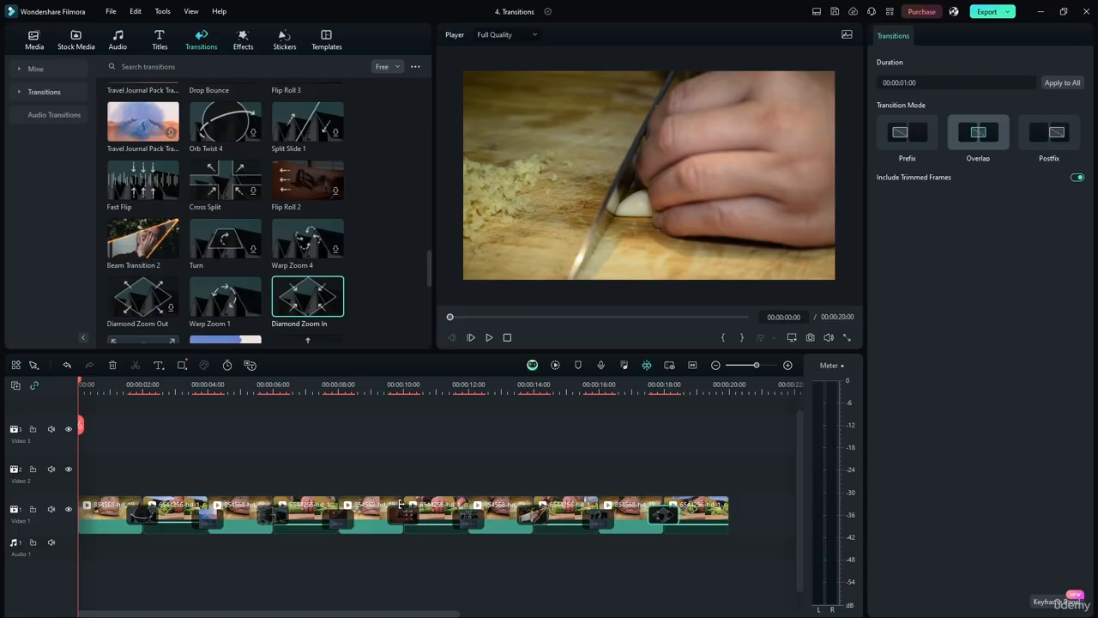
# Render the timeline preview and play back all the transitions, then return the playhead to the start.
pyautogui.click(556, 364)
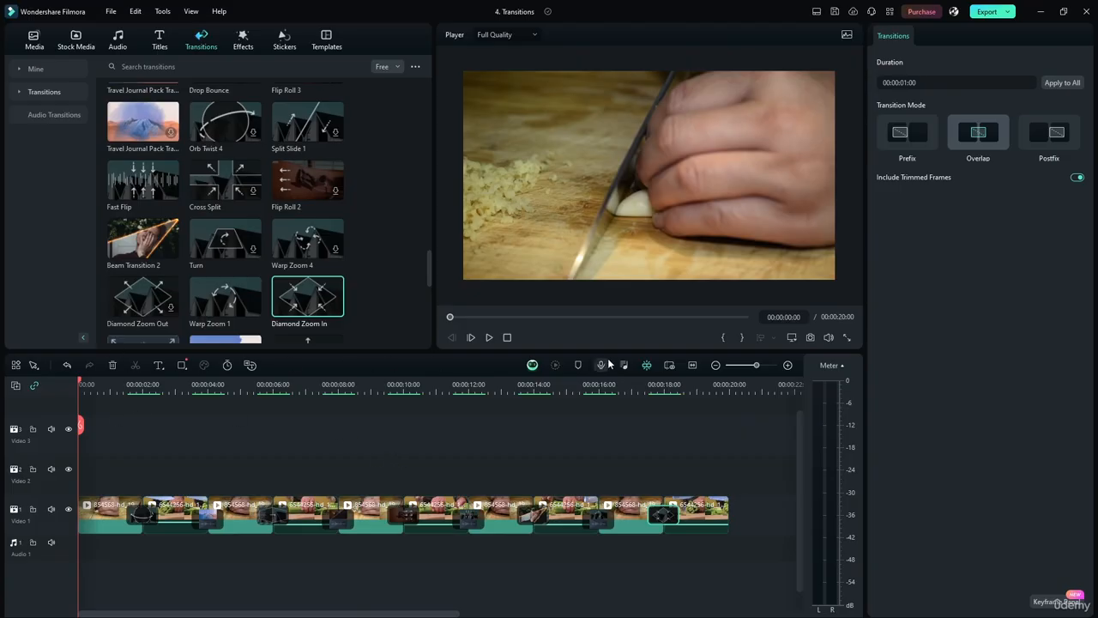
pyautogui.click(488, 337)
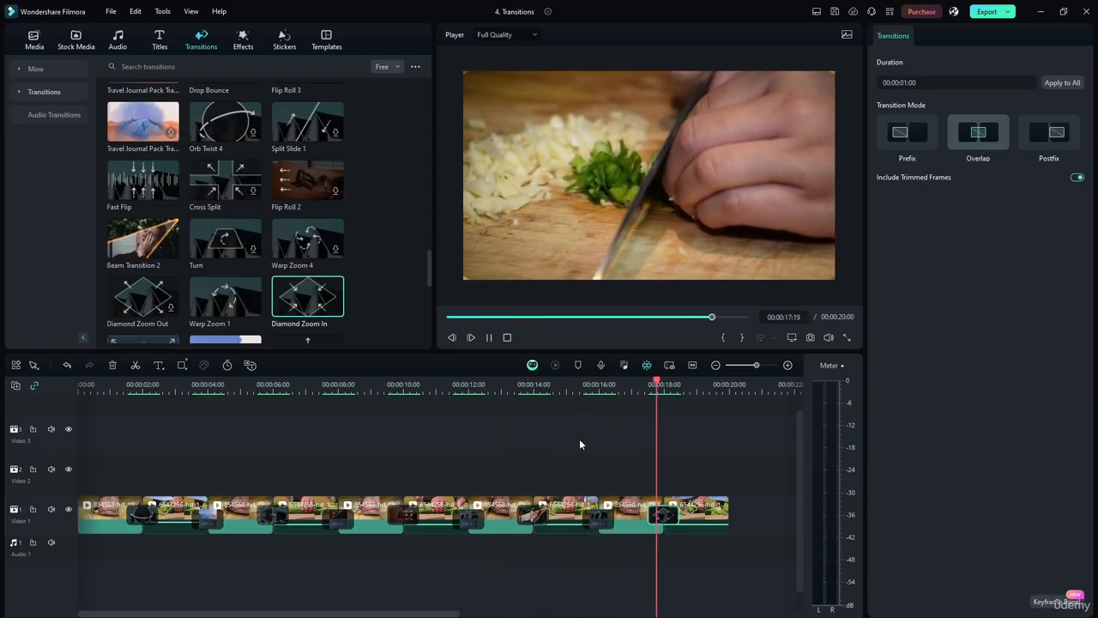
pyautogui.click(487, 337)
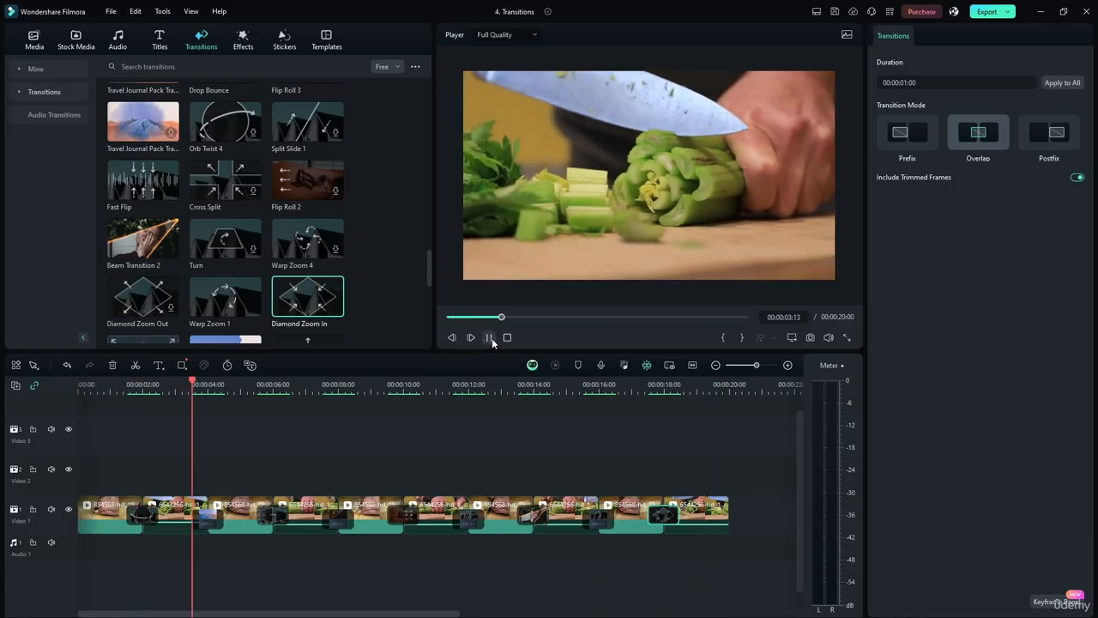
pyautogui.click(489, 337)
pyautogui.moveTo(207, 388); pyautogui.dragTo(76, 384)
pyautogui.click(18, 91)
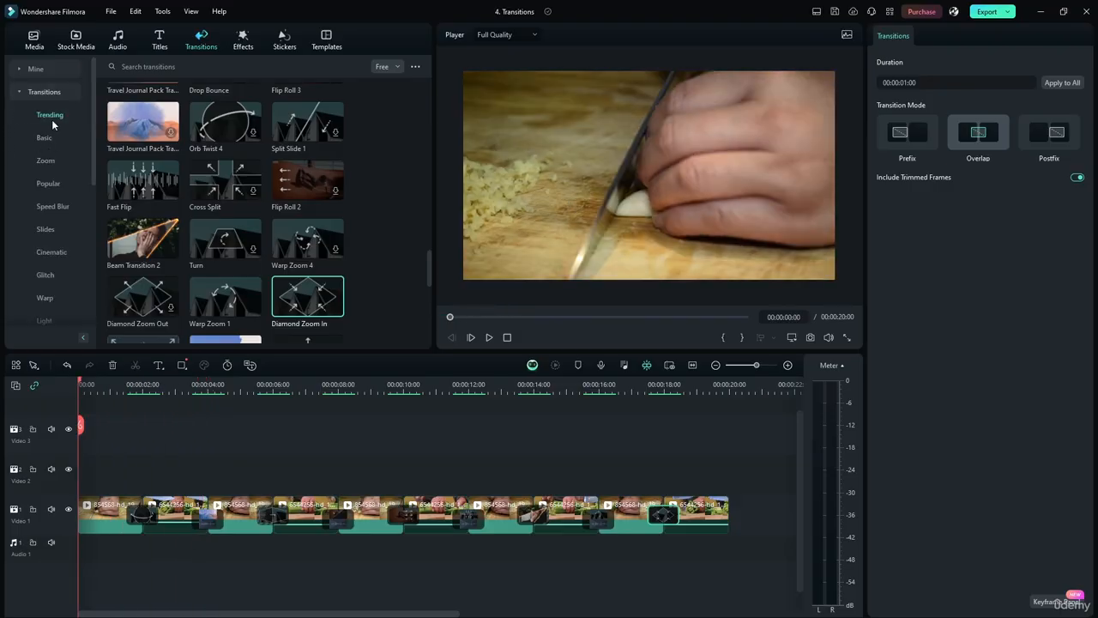
pyautogui.click(20, 93)
pyautogui.click(18, 92)
pyautogui.click(19, 93)
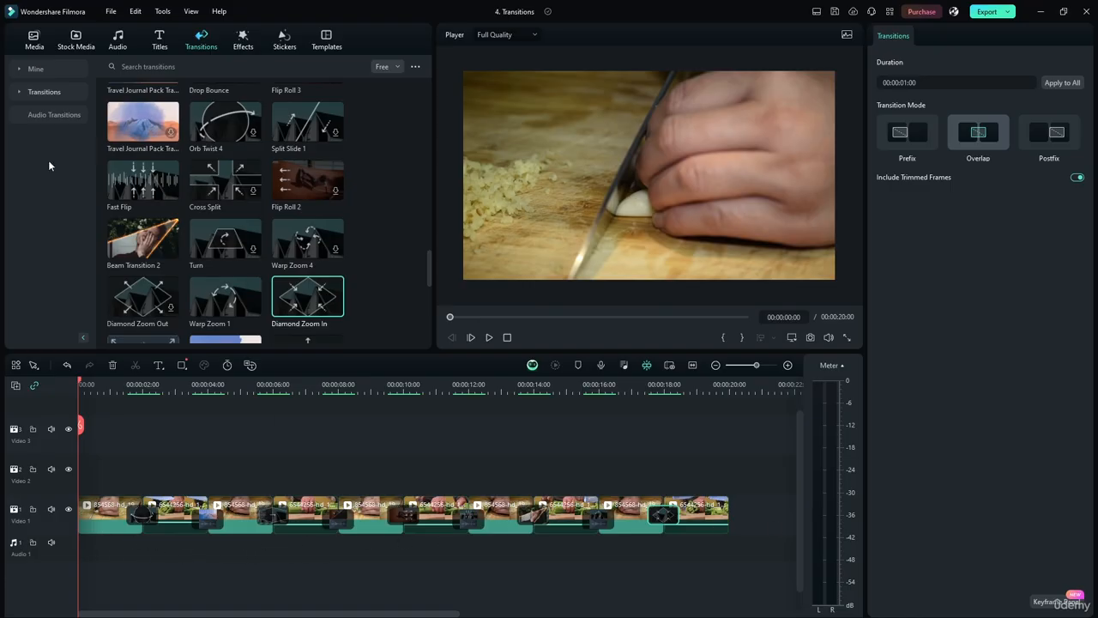
pyautogui.click(16, 91)
pyautogui.click(18, 93)
# Check the favorites under Mine, mark the Trending transition Dissolve as a favorite and collapse the category list.
pyautogui.click(33, 69)
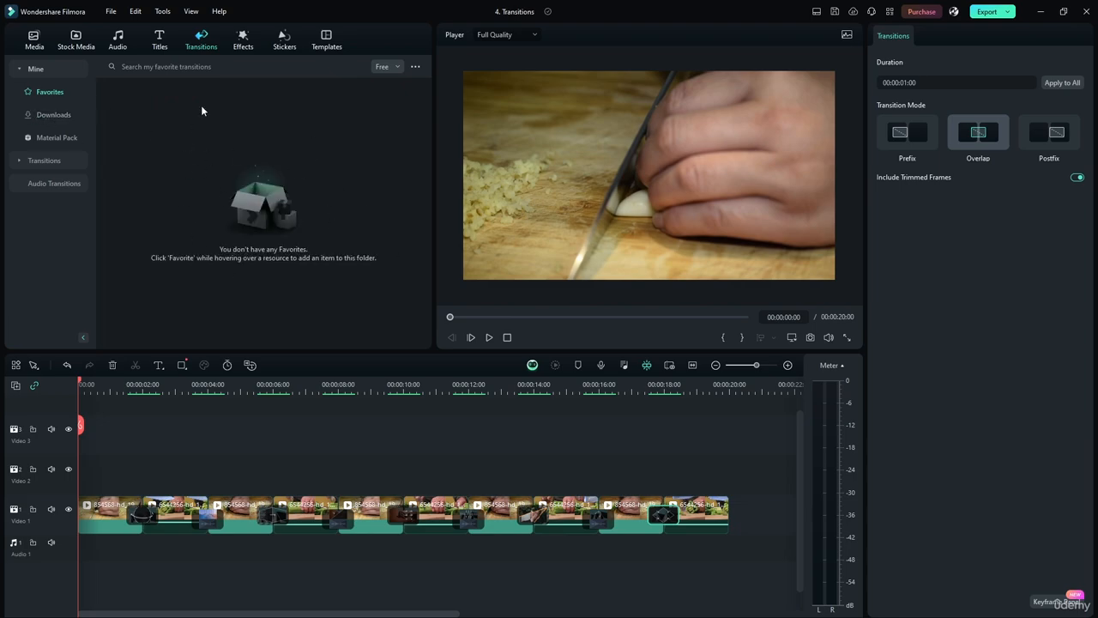
pyautogui.click(45, 160)
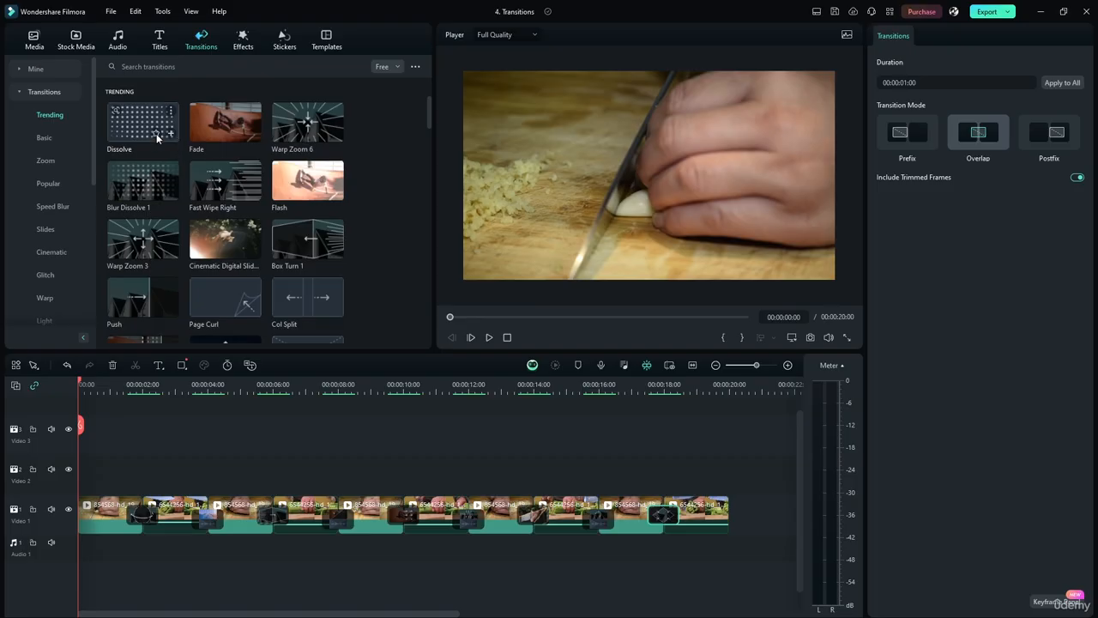
pyautogui.click(156, 133)
pyautogui.click(19, 92)
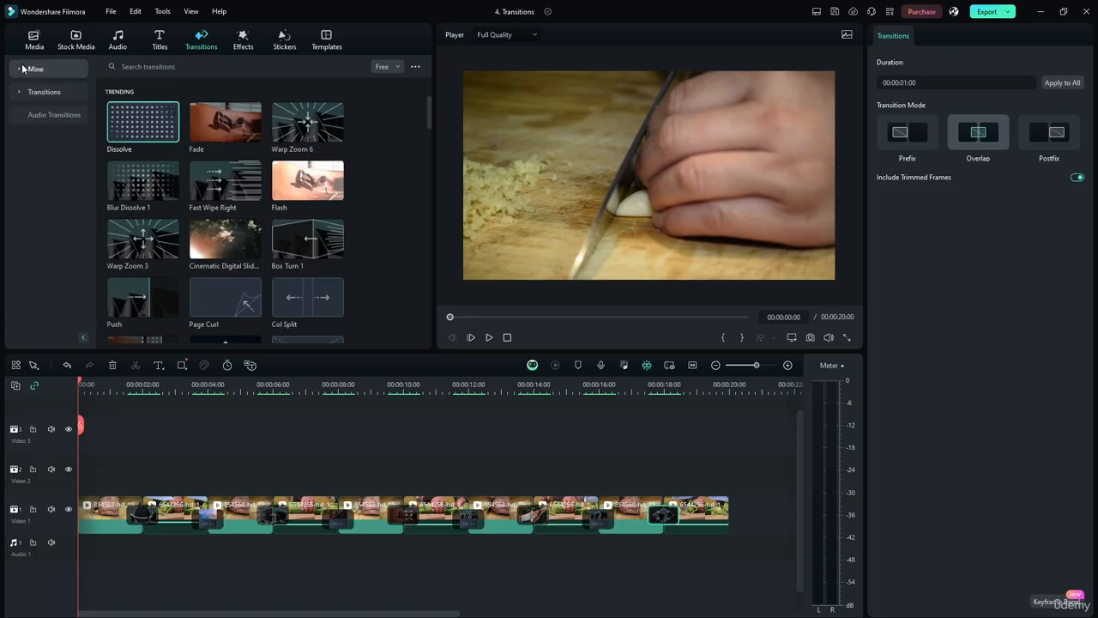
# Look through the Downloads, Favorites and Material Pack collections under Mine, ending on Favorites, and collapse the Mine category.
pyautogui.click(22, 68)
pyautogui.click(46, 115)
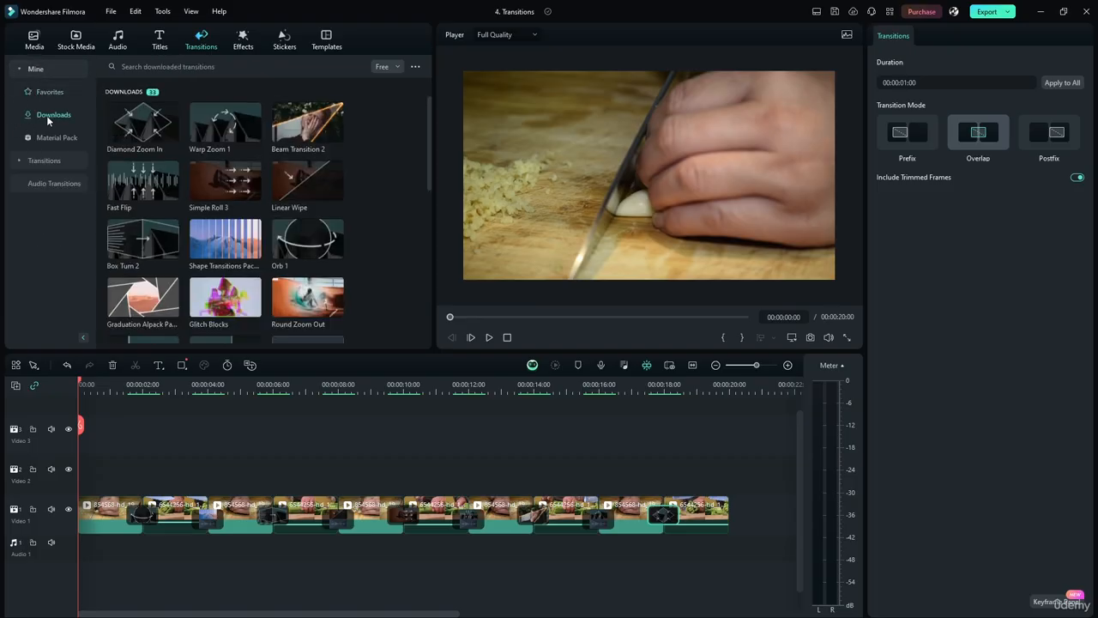
pyautogui.scroll(-6, 225, 228)
pyautogui.scroll(6, 227, 229)
pyautogui.click(50, 92)
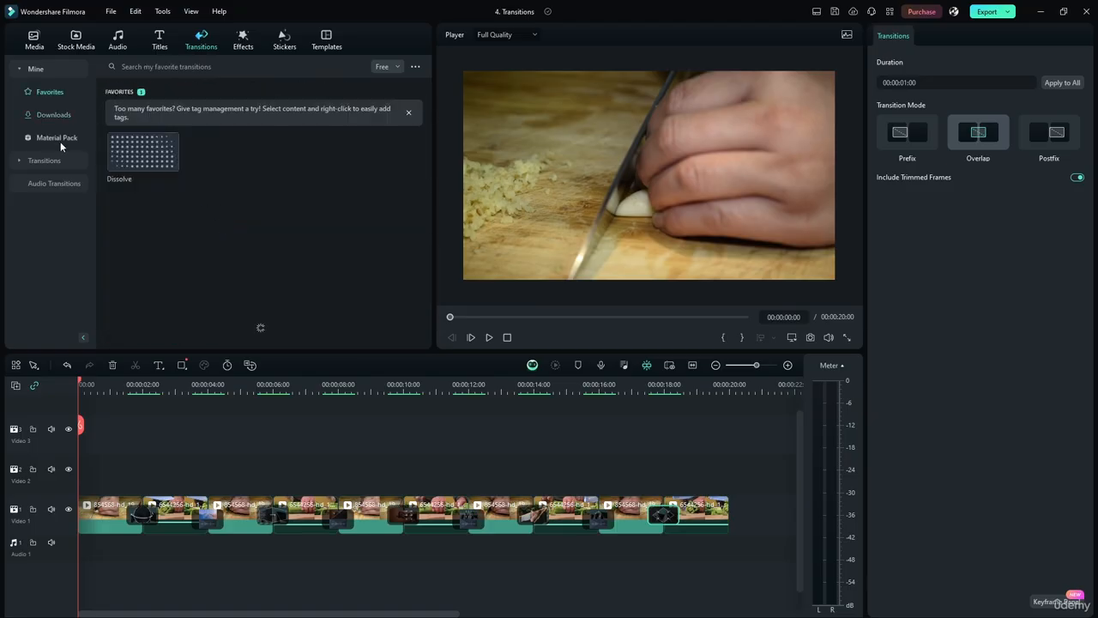
pyautogui.click(60, 143)
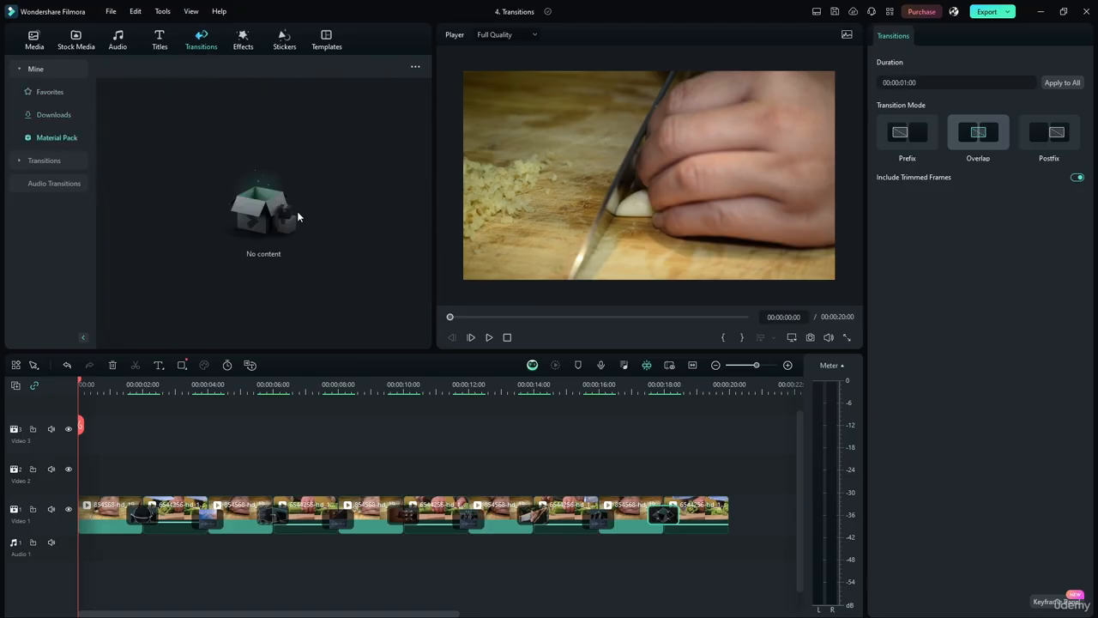
pyautogui.click(43, 94)
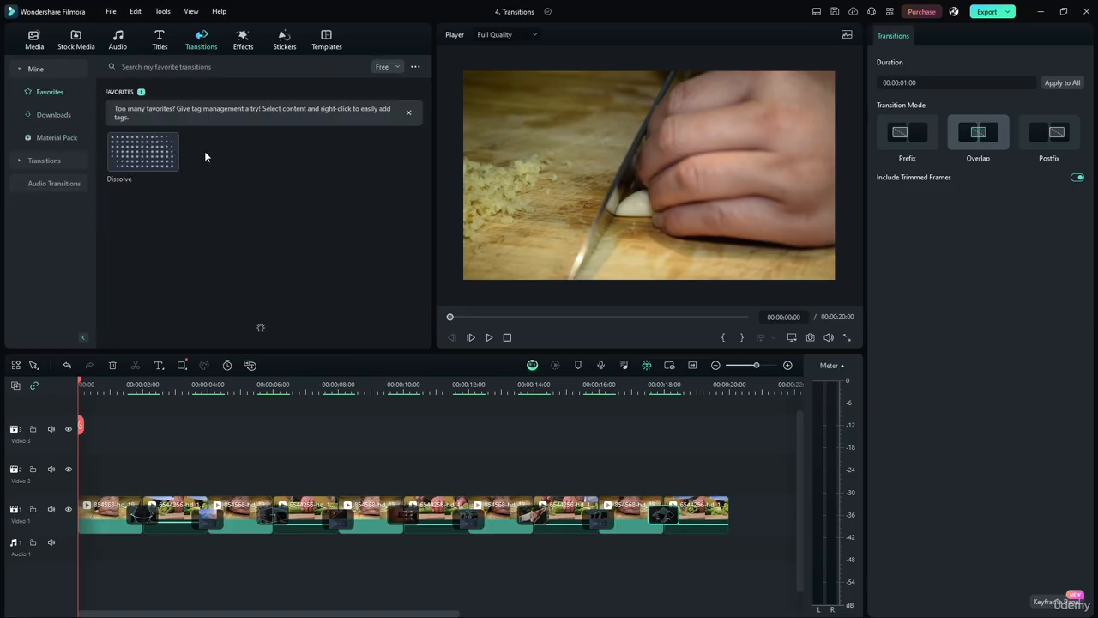
pyautogui.click(20, 70)
pyautogui.click(226, 433)
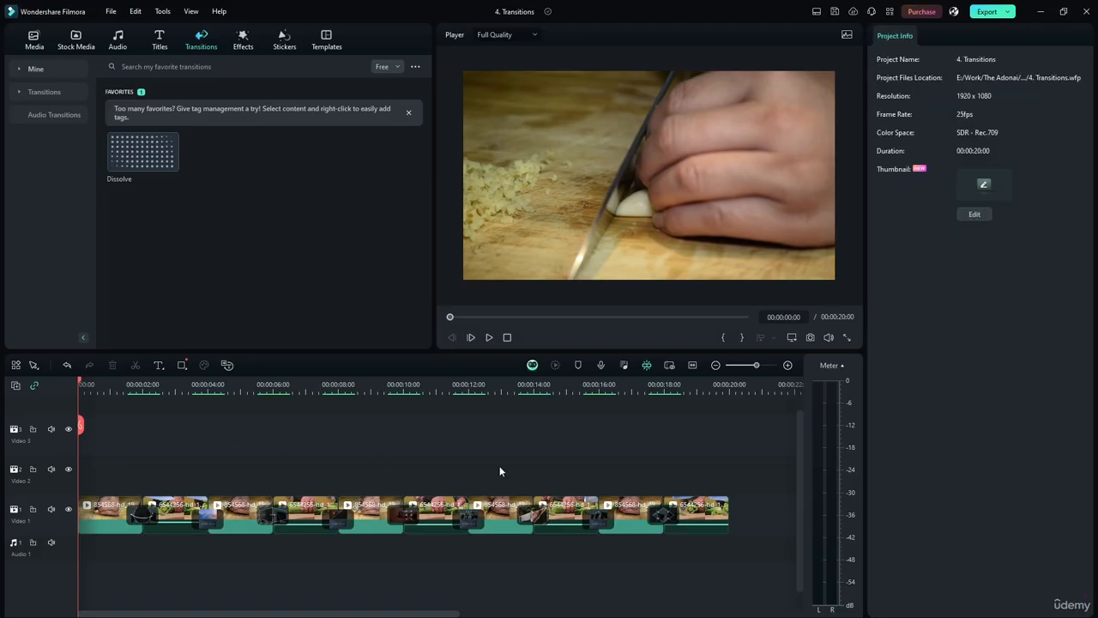
pyautogui.moveTo(729, 446); pyautogui.dragTo(82, 556)
pyautogui.click(378, 426)
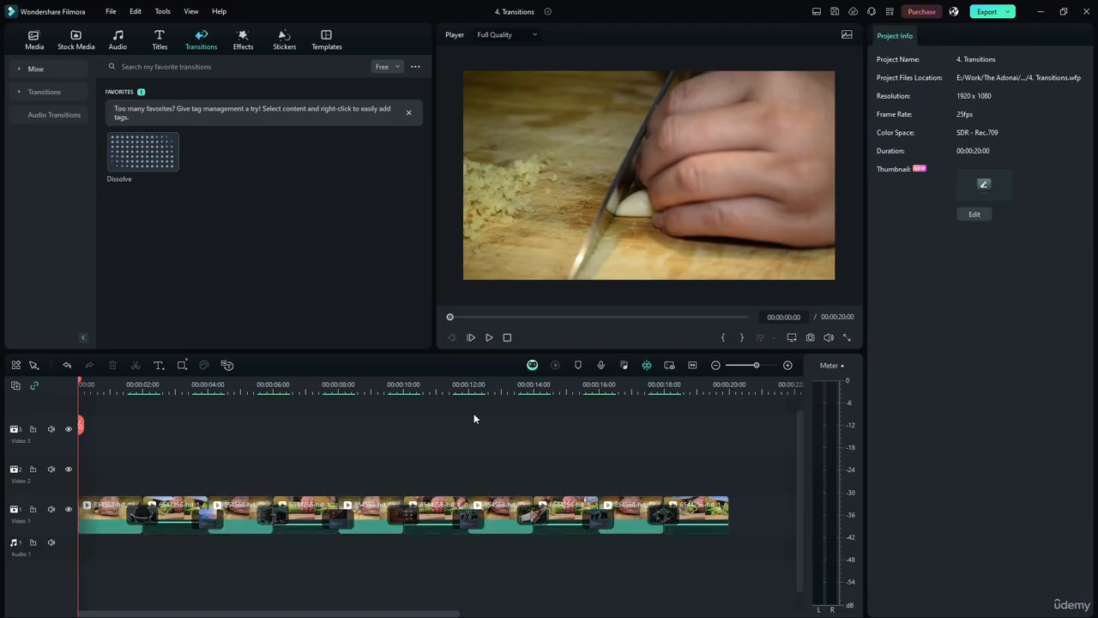